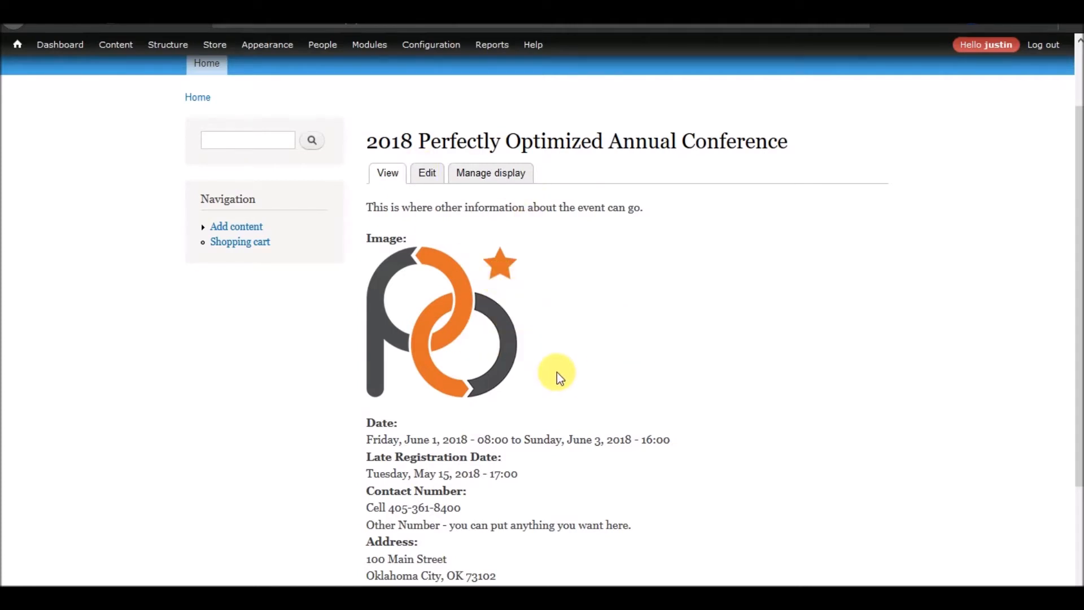
Open the site's Pages administration list from the conference event page
{"action": "scroll", "coordinate": [557, 372], "scroll_direction": "up", "scroll_amount": 2}
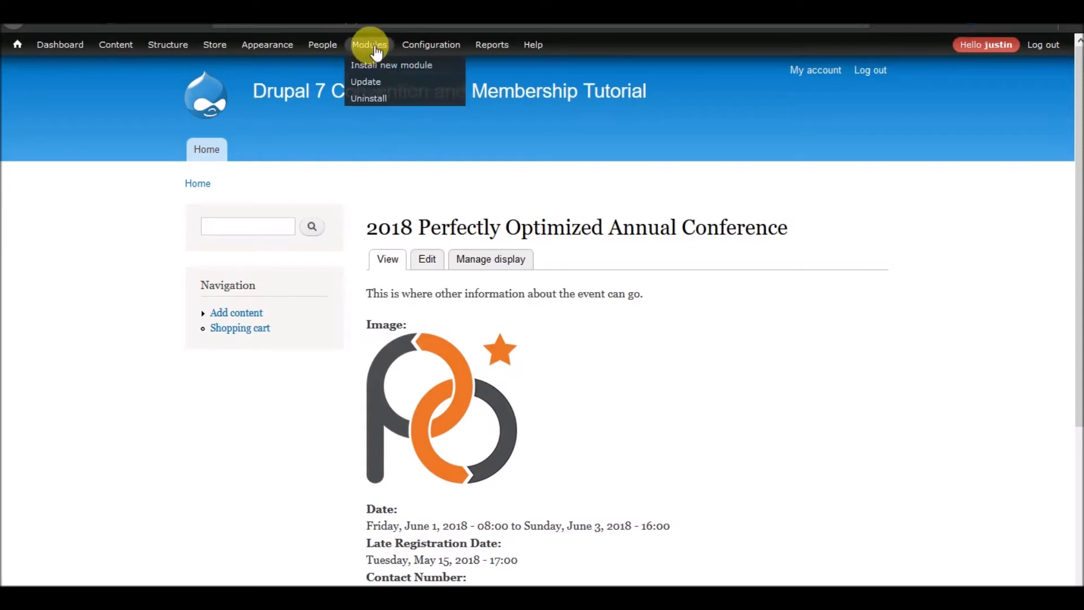
{"action": "mouse_move", "coordinate": [164, 45]}
{"action": "mouse_move", "coordinate": [160, 183]}
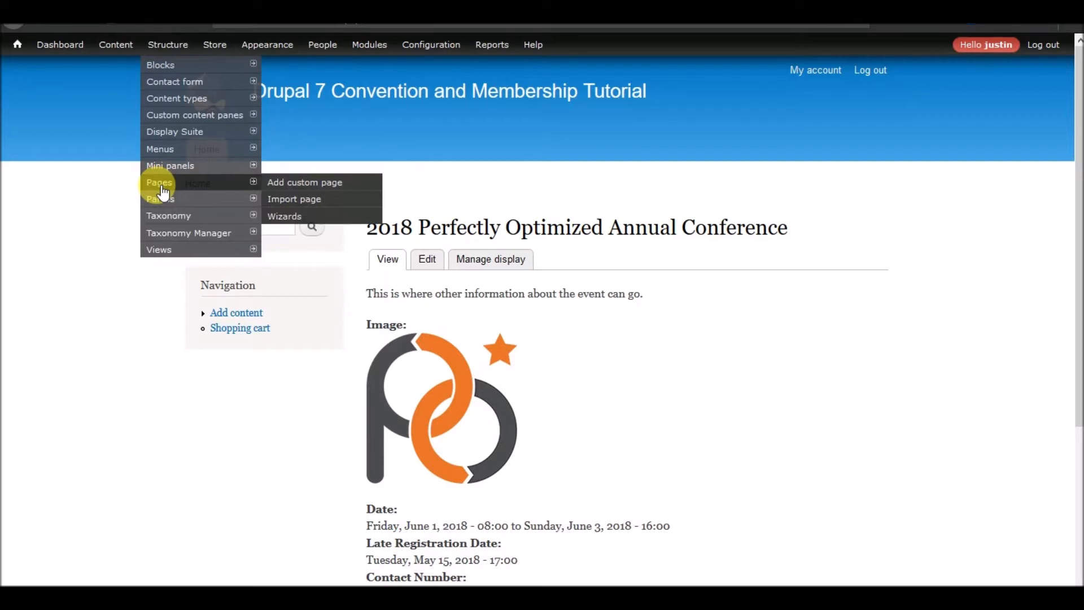
{"action": "left_click", "coordinate": [160, 184]}
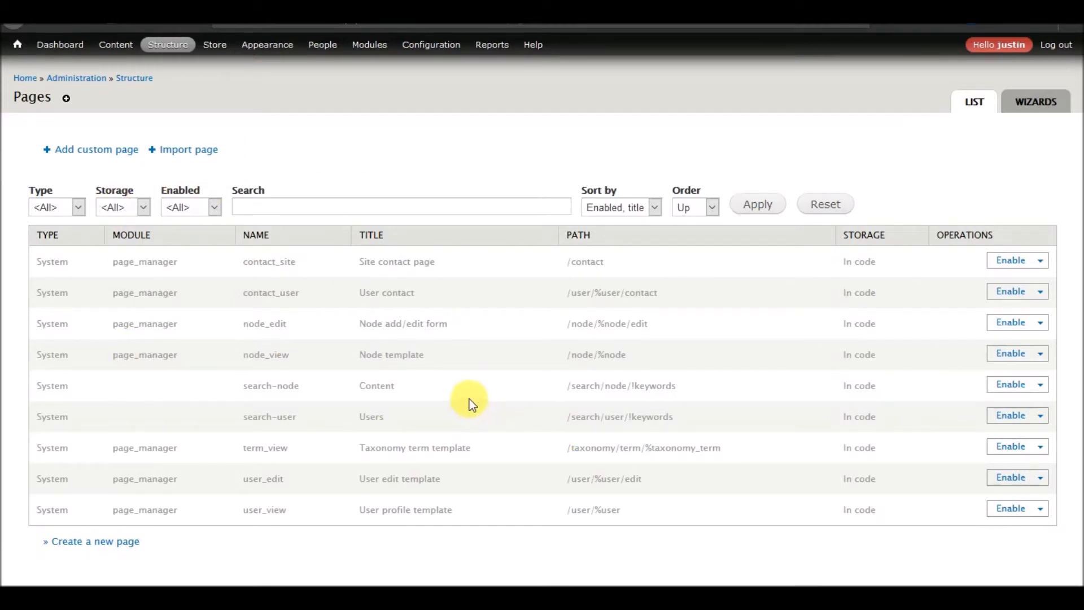
Examine the Node template entry in the Pages list and its /node/%node path
{"action": "mouse_move", "coordinate": [415, 354]}
{"action": "left_click_drag", "start_coordinate": [632, 358], "coordinate": [559, 362]}
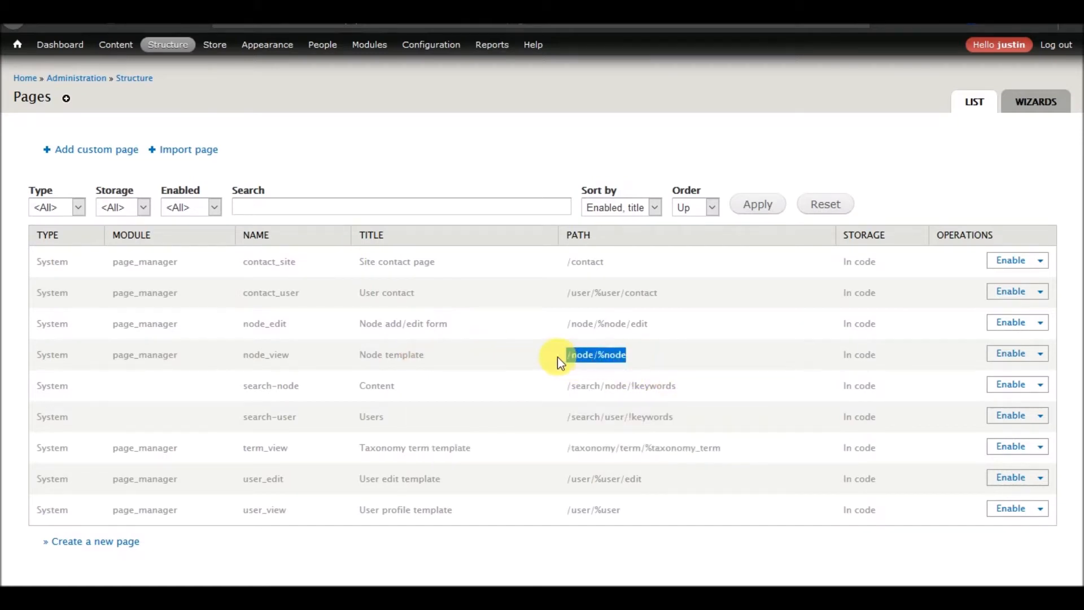
{"action": "left_click", "coordinate": [607, 364]}
{"action": "left_click_drag", "start_coordinate": [599, 358], "coordinate": [637, 361]}
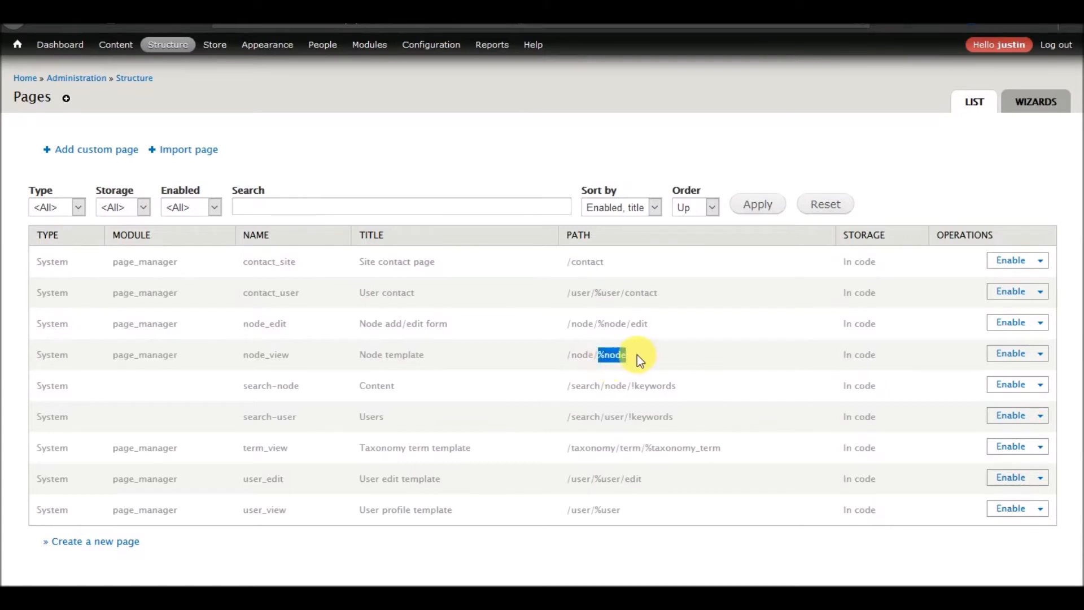
{"action": "left_click", "coordinate": [576, 361]}
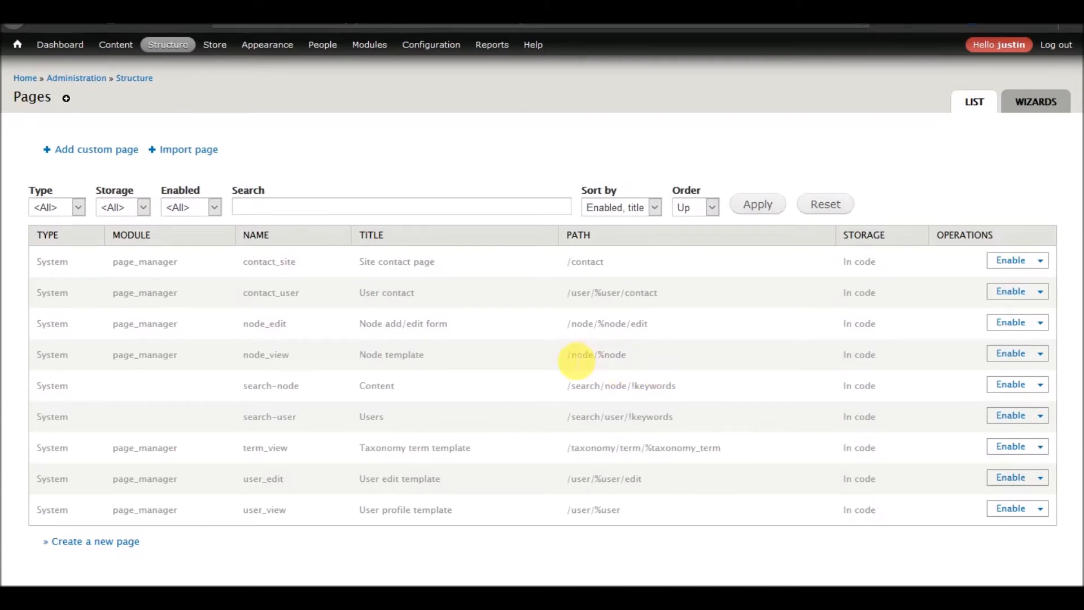
{"action": "left_click_drag", "start_coordinate": [566, 355], "coordinate": [645, 356]}
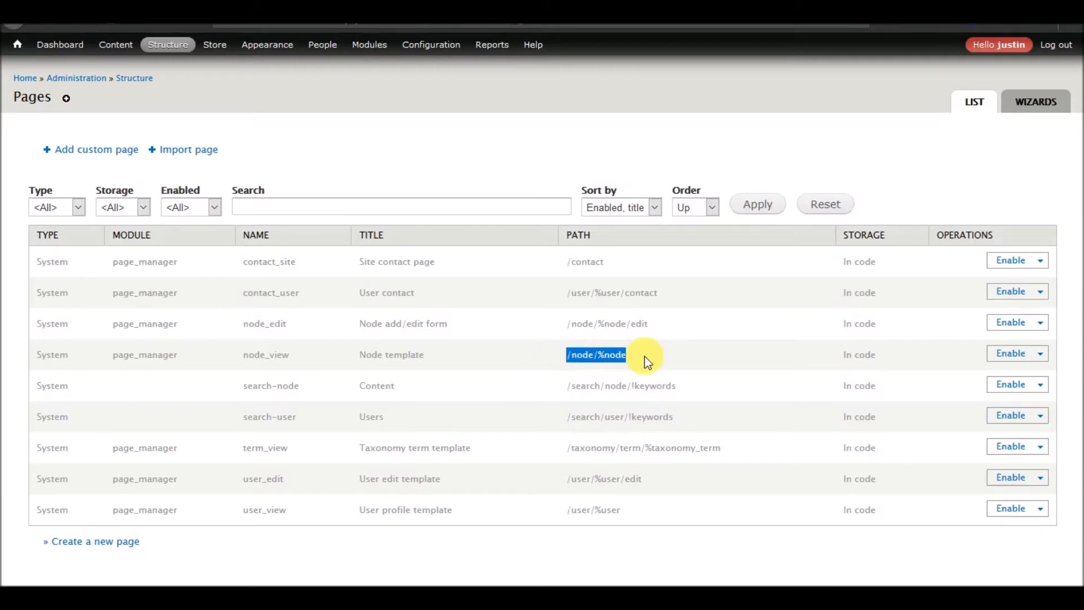
{"action": "left_click", "coordinate": [182, 357]}
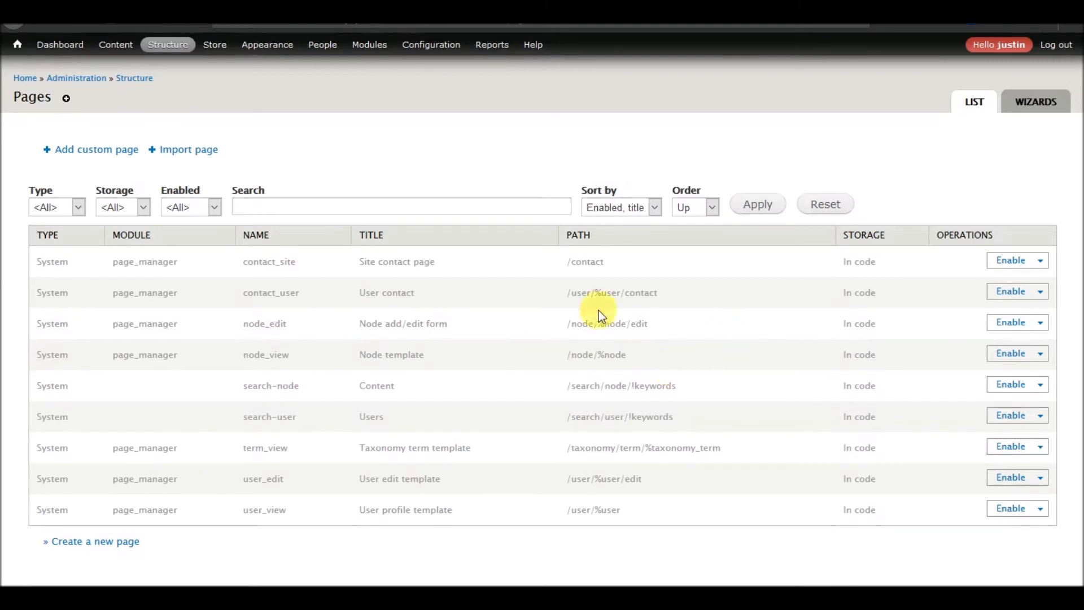
Open the site's Content list in a separate browser tab
{"action": "left_click_drag", "start_coordinate": [55, 96], "coordinate": [15, 97]}
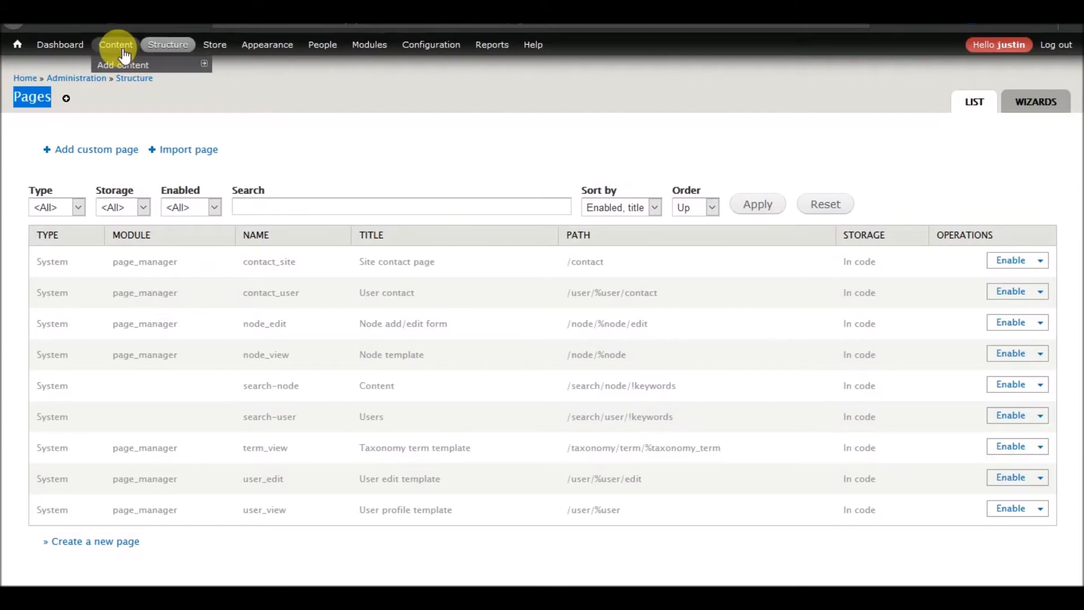
{"action": "right_click", "coordinate": [143, 46]}
{"action": "left_click", "coordinate": [165, 59]}
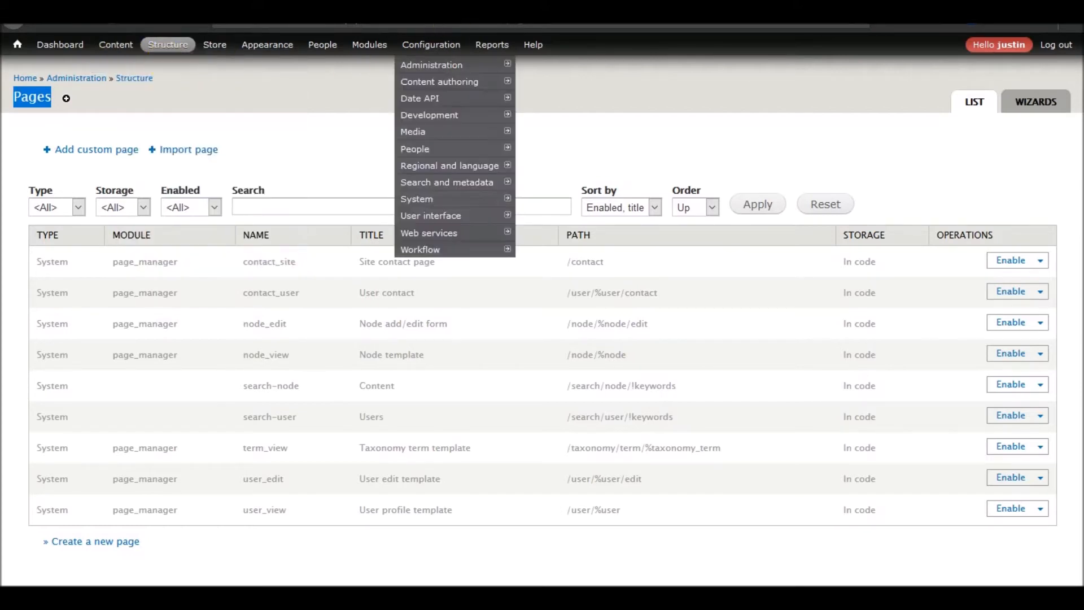
{"action": "left_click", "coordinate": [452, 12]}
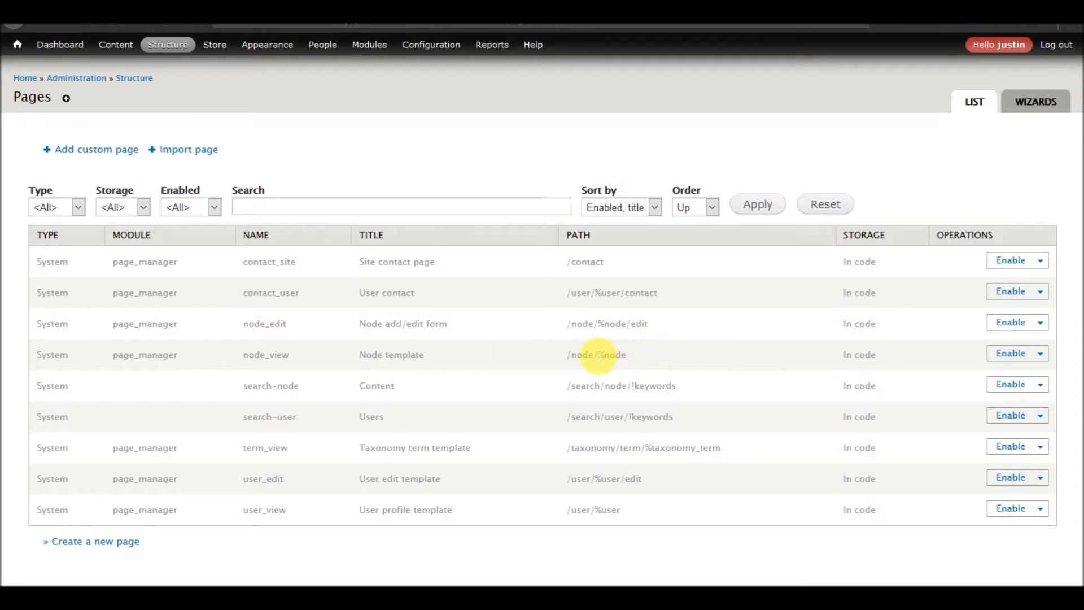
Enable the Node template page with the path /node/%node and open it for editing
{"action": "left_click_drag", "start_coordinate": [567, 356], "coordinate": [668, 356]}
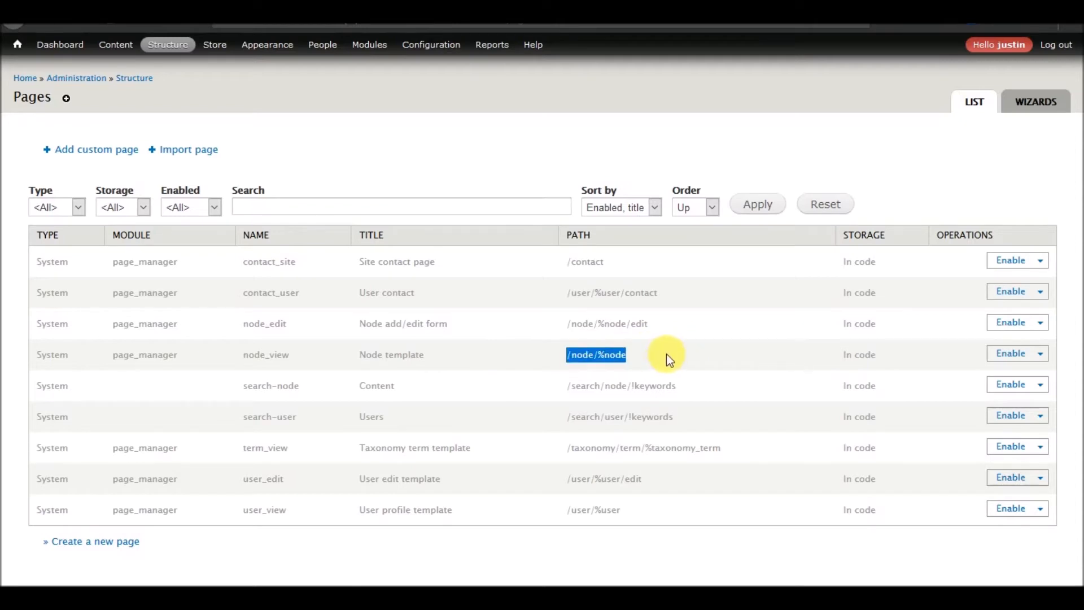
{"action": "left_click", "coordinate": [581, 356]}
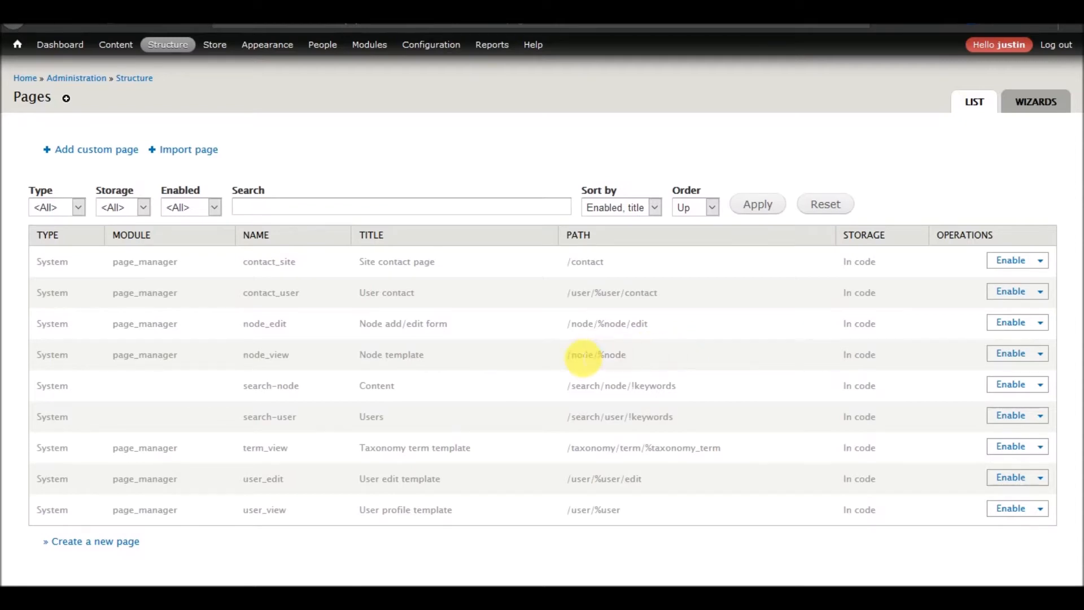
{"action": "left_click", "coordinate": [1011, 354]}
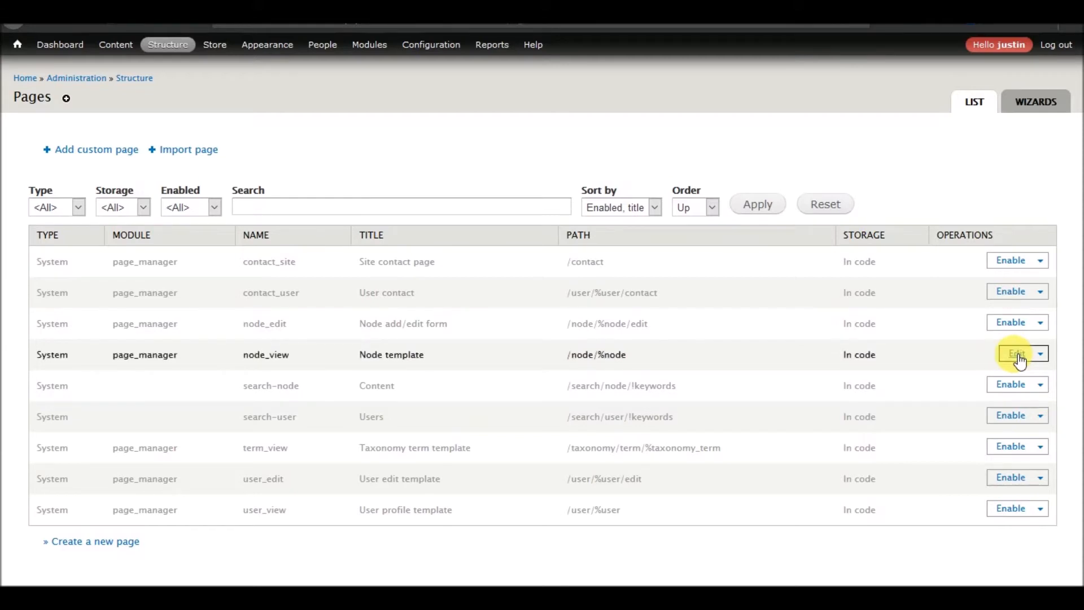
{"action": "left_click", "coordinate": [1018, 354]}
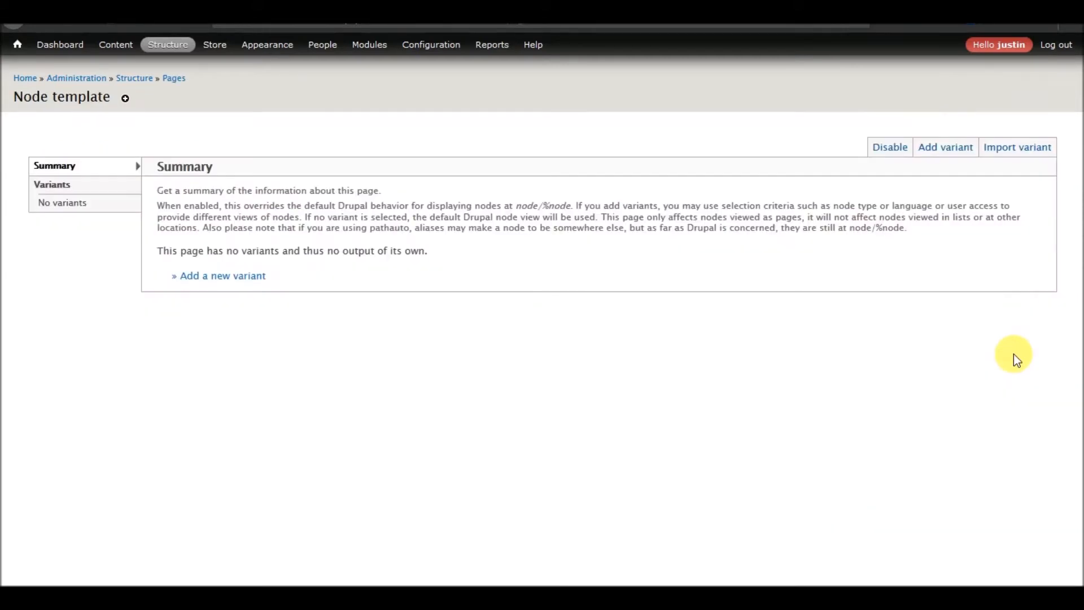
Create a Panel variant titled "Registration Event Layout" with the Selection rules optional feature enabled
{"action": "left_click", "coordinate": [223, 279]}
{"action": "left_click", "coordinate": [282, 231]}
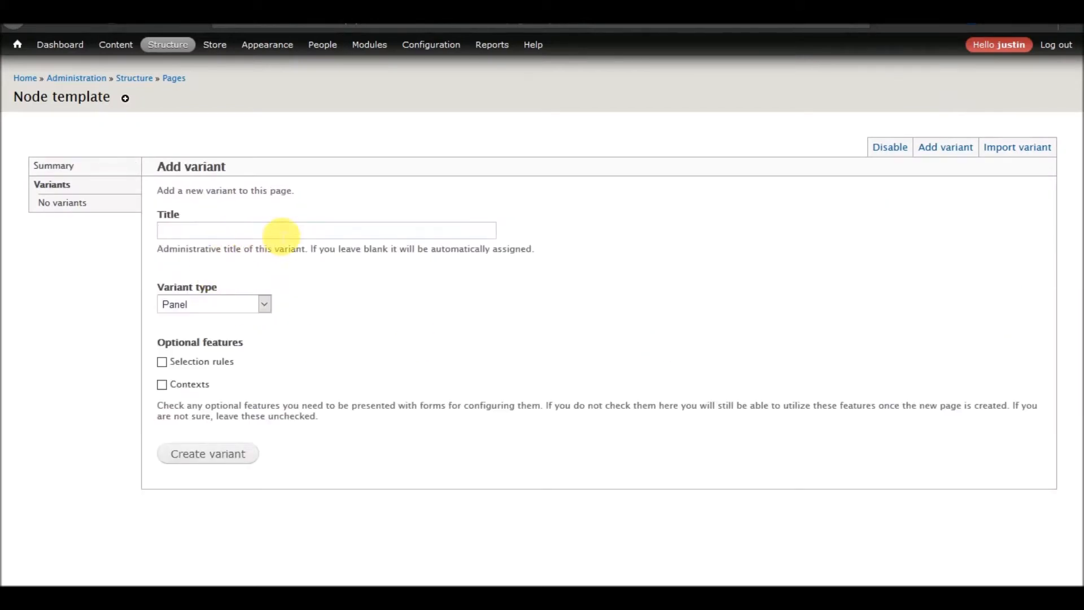
{"action": "type", "text": "Regis"}
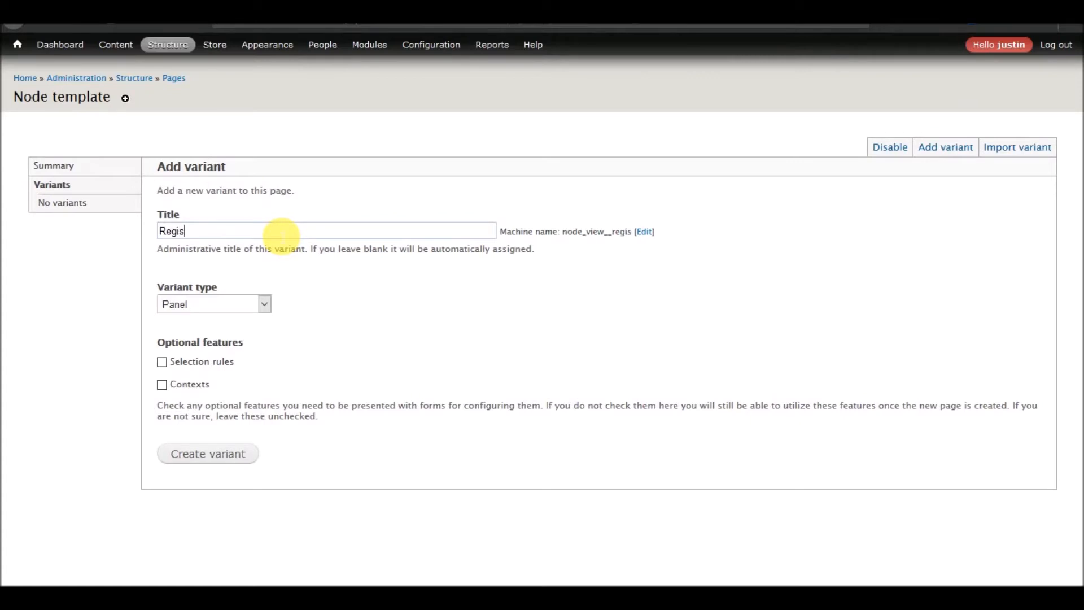
{"action": "type", "text": "tration Event "}
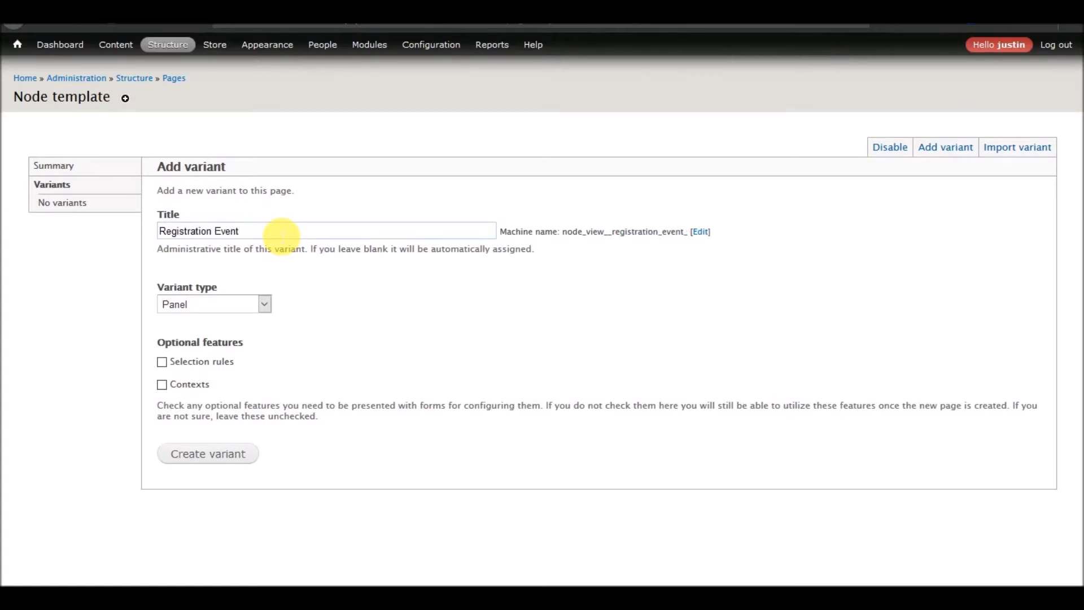
{"action": "type", "text": "Layout"}
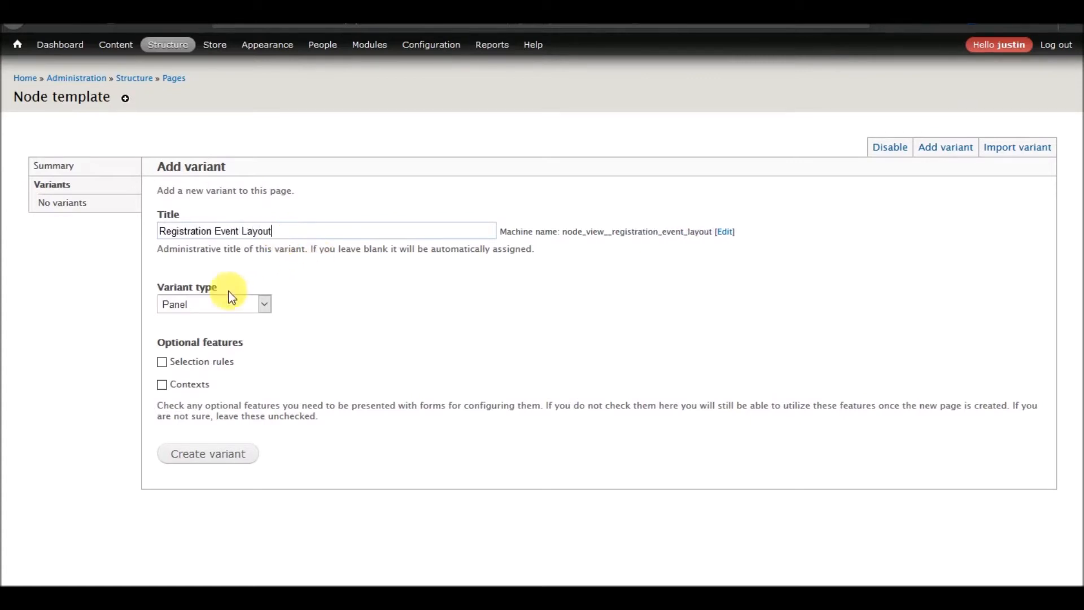
{"action": "left_click", "coordinate": [241, 313]}
{"action": "left_click", "coordinate": [242, 315]}
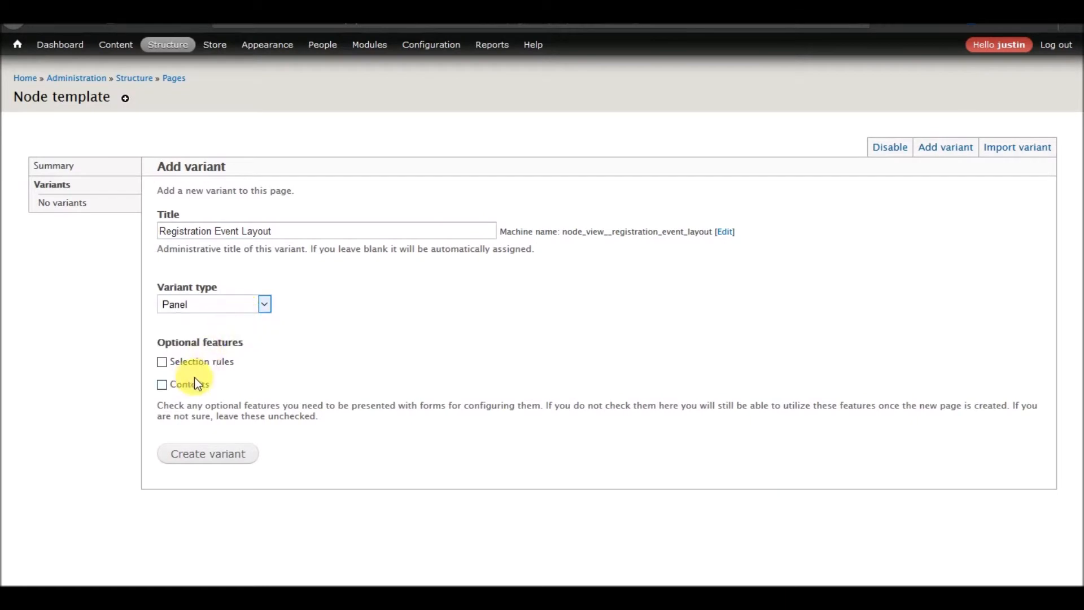
{"action": "left_click", "coordinate": [213, 365]}
{"action": "left_click", "coordinate": [218, 459]}
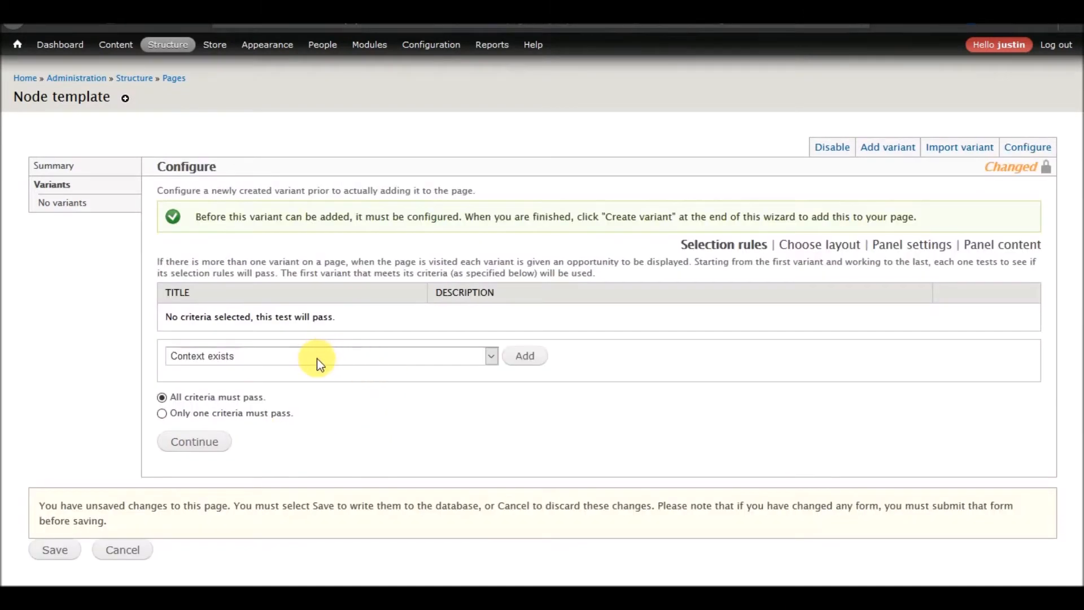
Add a Node: Bundle selection rule that limits the variant to the Registration Event bundle of the node being viewed
{"action": "left_click", "coordinate": [317, 358]}
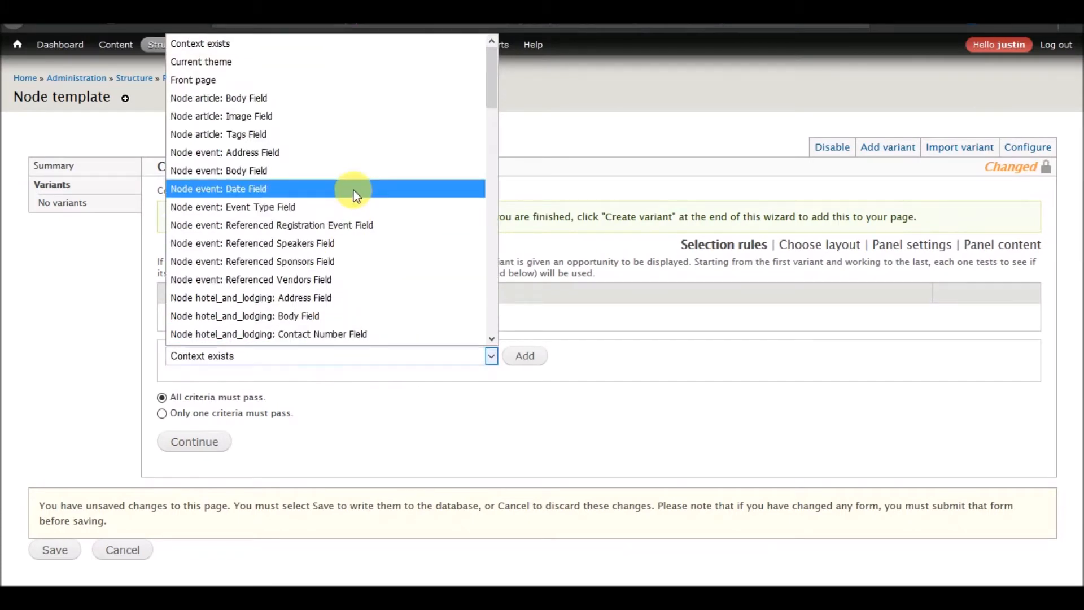
{"action": "scroll", "coordinate": [354, 191], "scroll_direction": "down", "scroll_amount": 15}
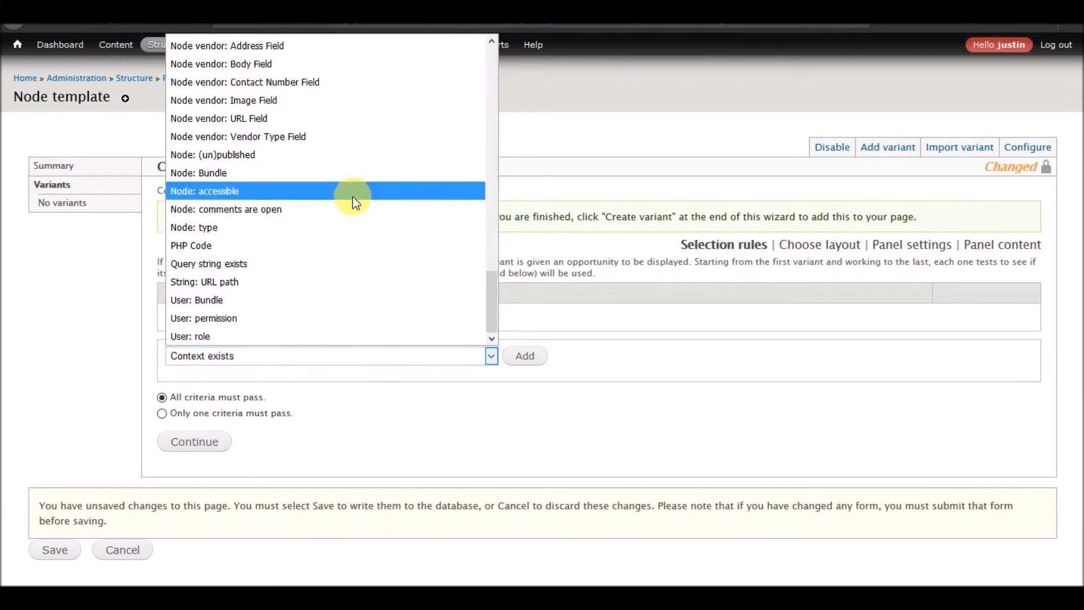
{"action": "left_click", "coordinate": [314, 174]}
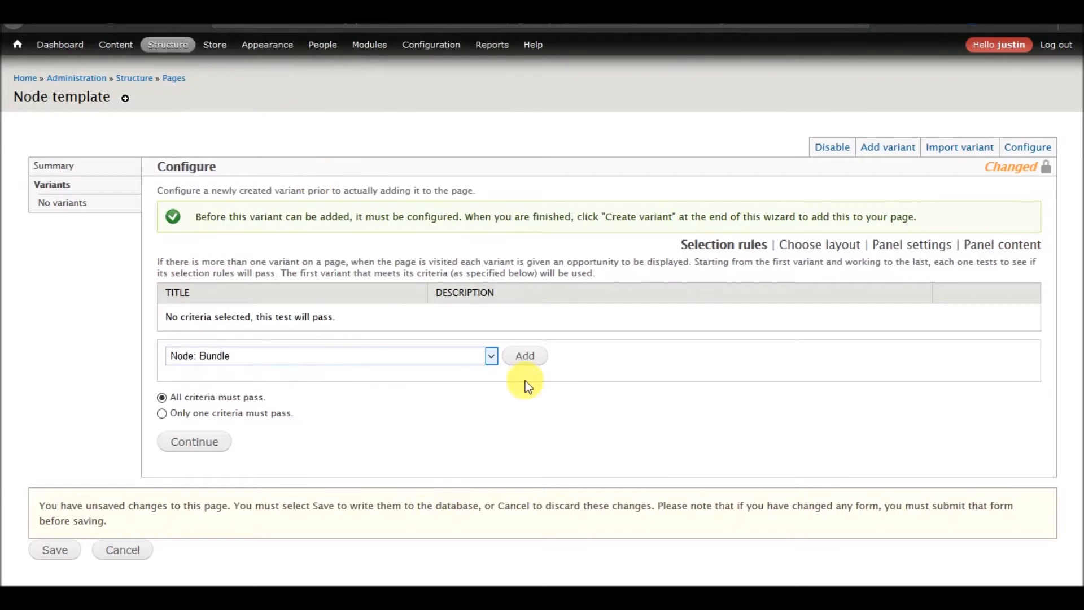
{"action": "left_click", "coordinate": [524, 356]}
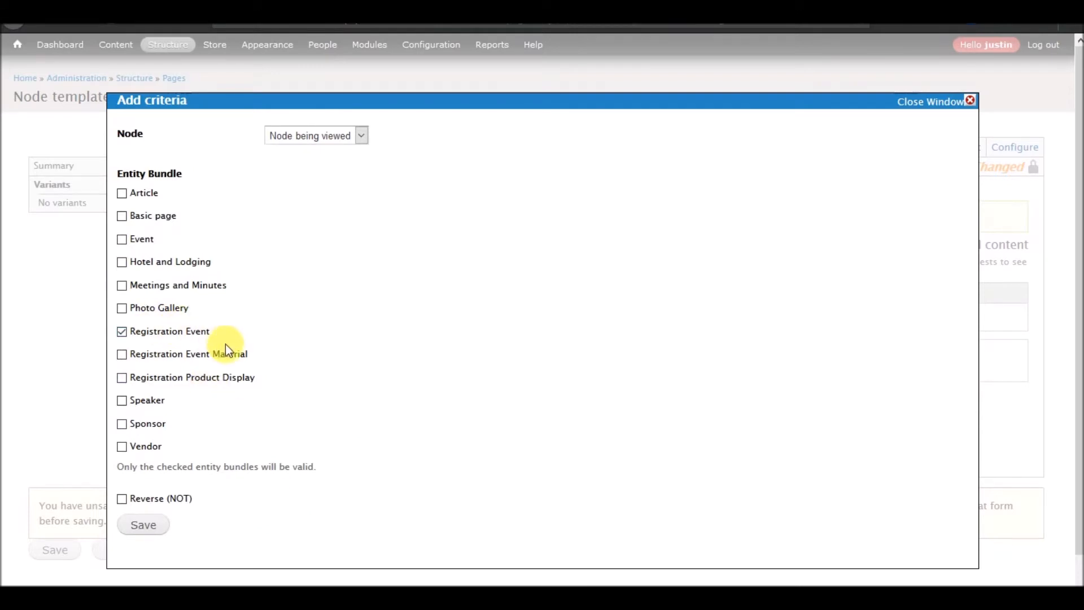
{"action": "left_click", "coordinate": [144, 525]}
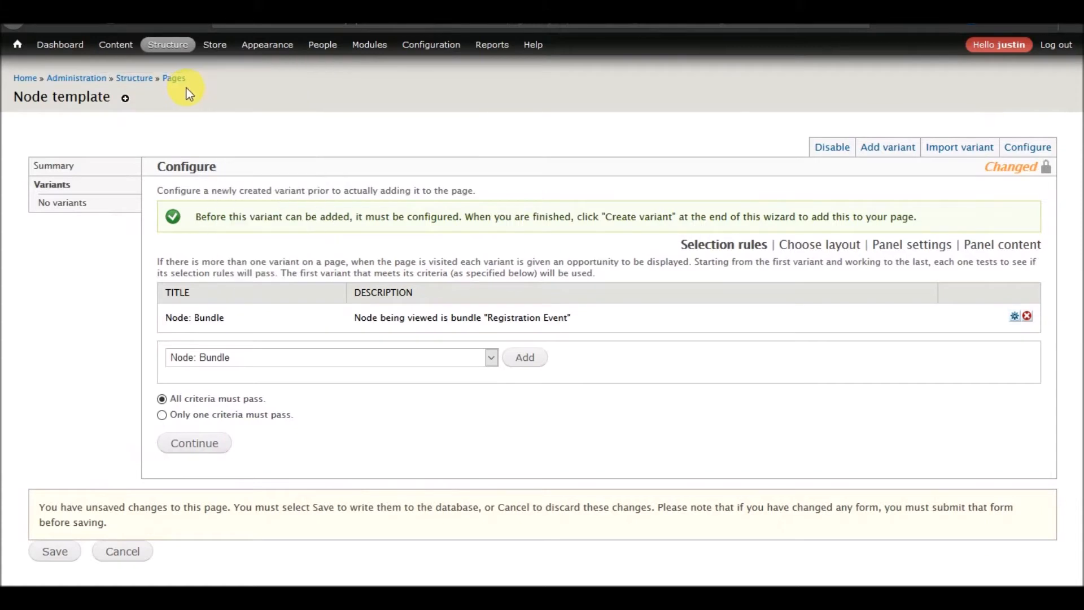
Continue to the variant's layout choice and check the available layout categories, keeping Builders
{"action": "left_click_drag", "start_coordinate": [187, 82], "coordinate": [162, 82]}
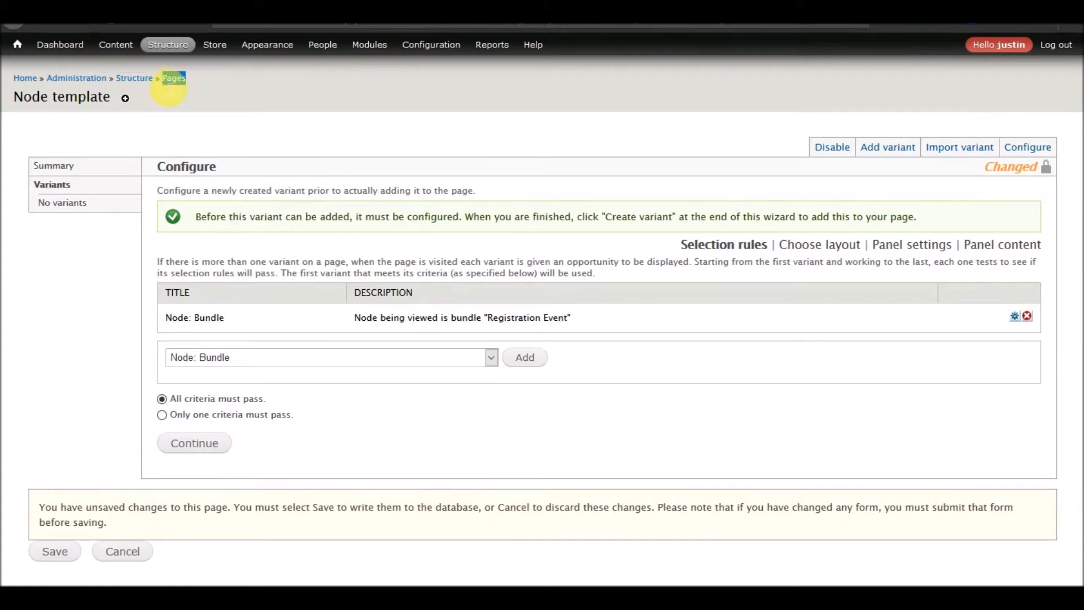
{"action": "left_click", "coordinate": [276, 258]}
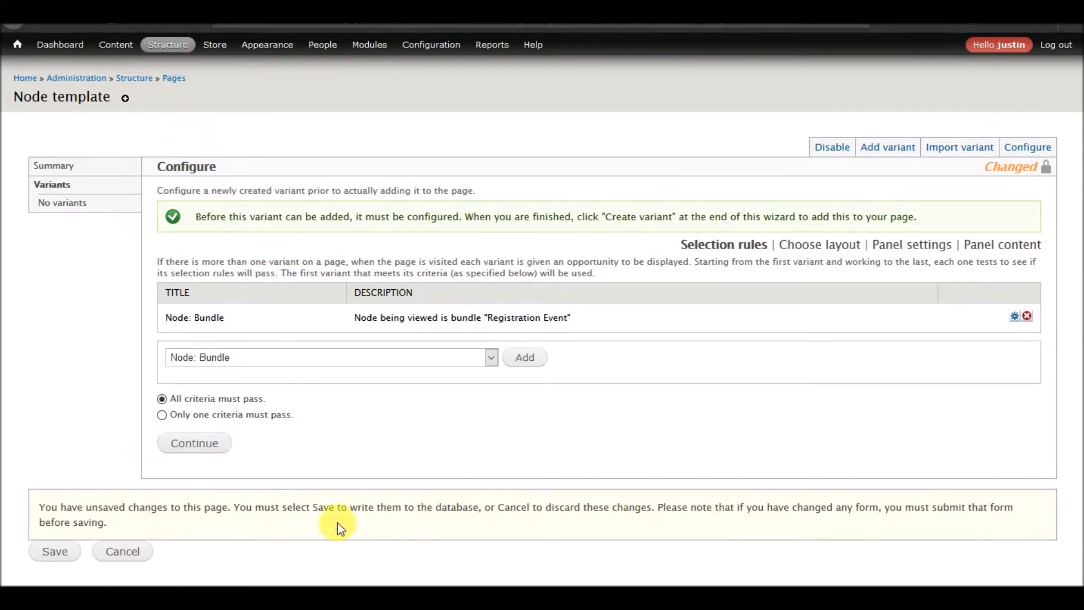
{"action": "left_click", "coordinate": [209, 456]}
{"action": "left_click", "coordinate": [223, 249]}
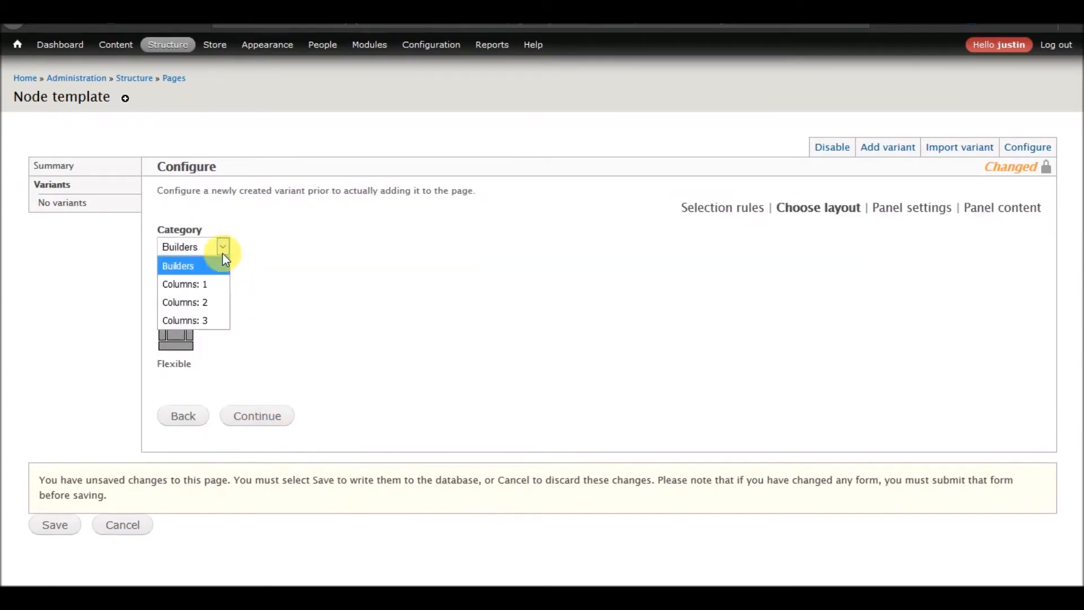
{"action": "left_click", "coordinate": [184, 253]}
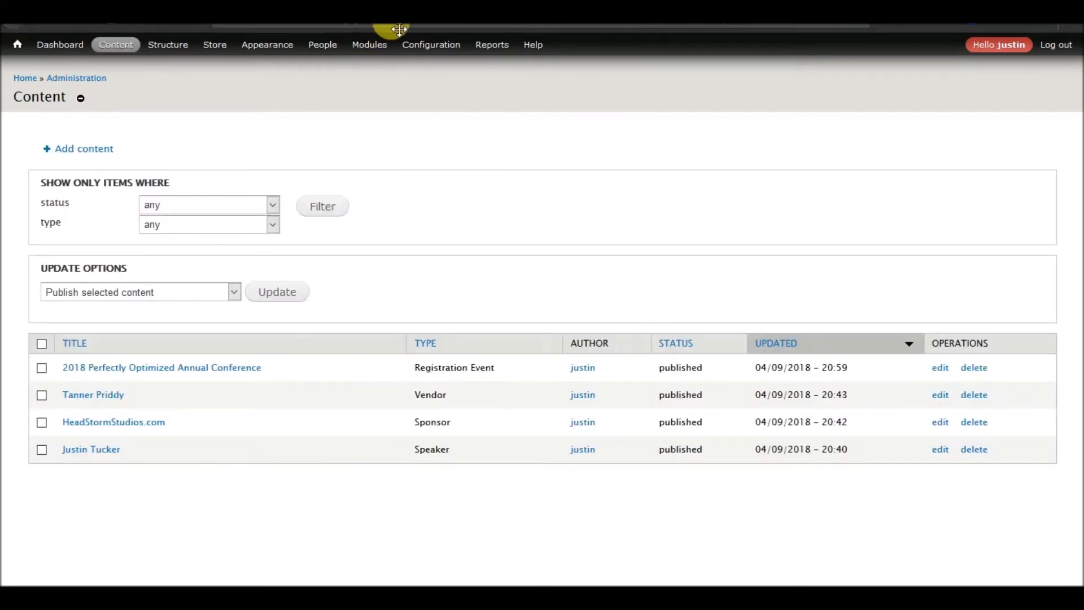
Search the web for "drupal 7 panels extra layouts"
{"action": "left_click", "coordinate": [523, 30]}
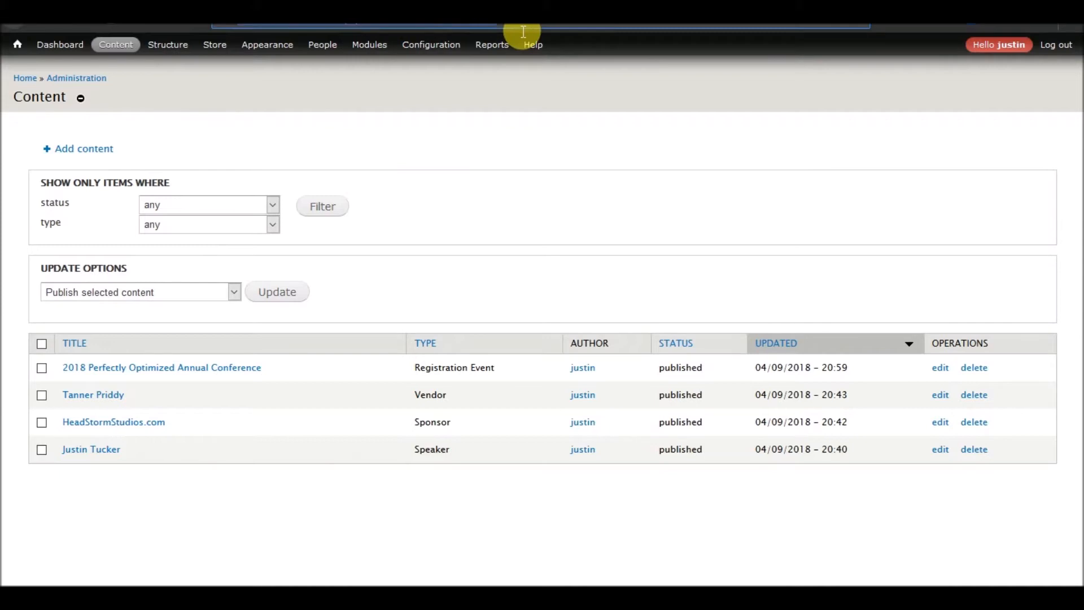
{"action": "type", "text": "drupal 7 panel"}
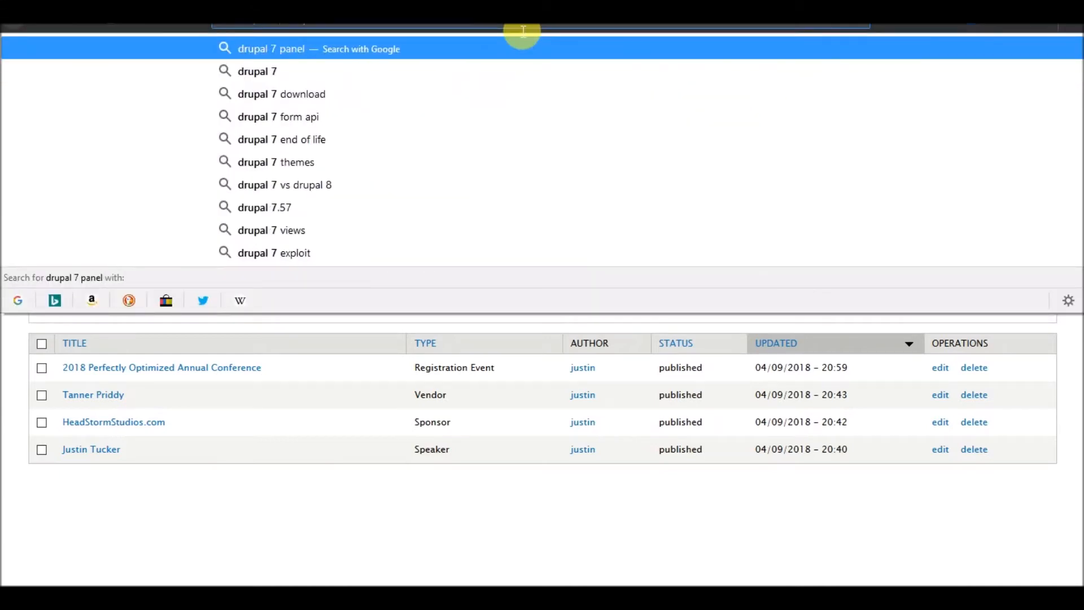
{"action": "type", "text": "s extra layouts"}
{"action": "key", "text": "Return"}
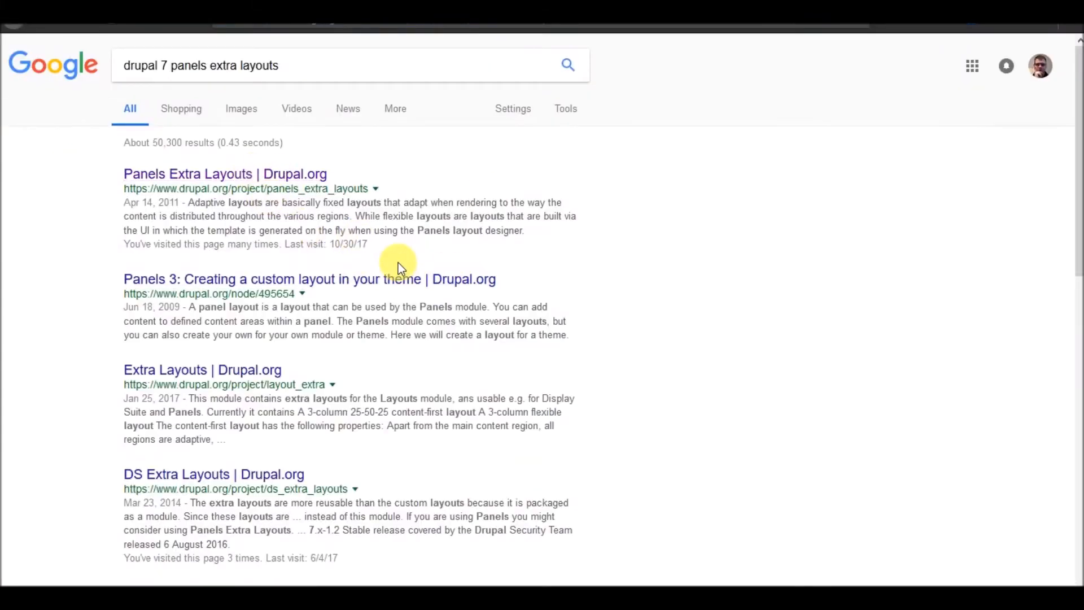
Review the adaptive layouts described on the Panels Extra Layouts project page at Drupal.org
{"action": "scroll", "coordinate": [399, 263], "scroll_direction": "down", "scroll_amount": 10}
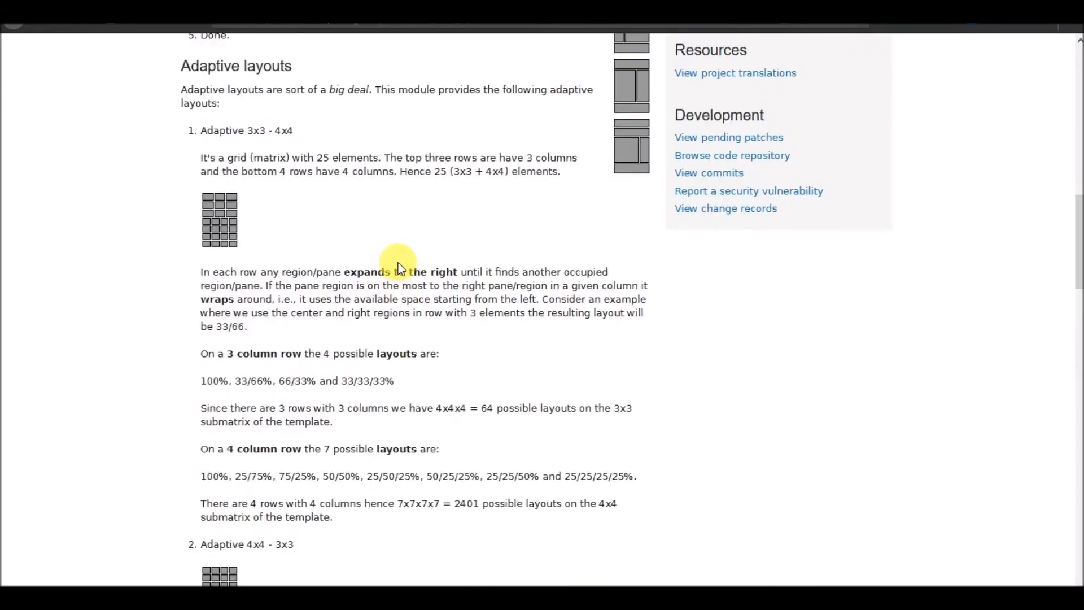
{"action": "scroll", "coordinate": [539, 292], "scroll_direction": "up", "scroll_amount": 3}
{"action": "scroll", "coordinate": [551, 225], "scroll_direction": "up", "scroll_amount": 5}
{"action": "scroll", "coordinate": [560, 369], "scroll_direction": "down", "scroll_amount": 10}
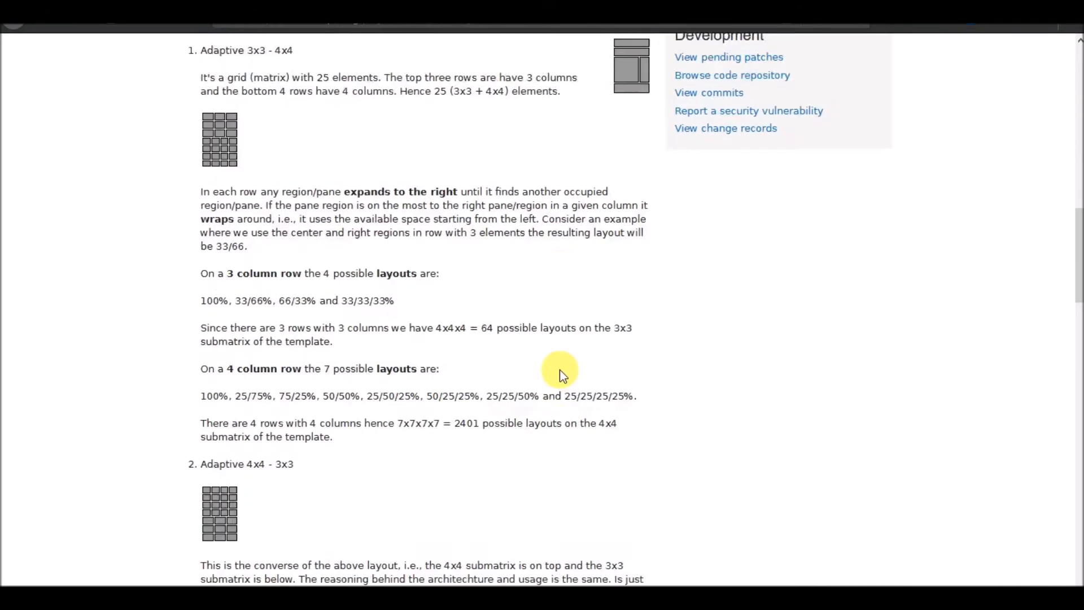
Copy the tar.gz download link for the recommended 7.x-2.0 release of Panels Extra Layouts
{"action": "scroll", "coordinate": [561, 369], "scroll_direction": "down", "scroll_amount": 20}
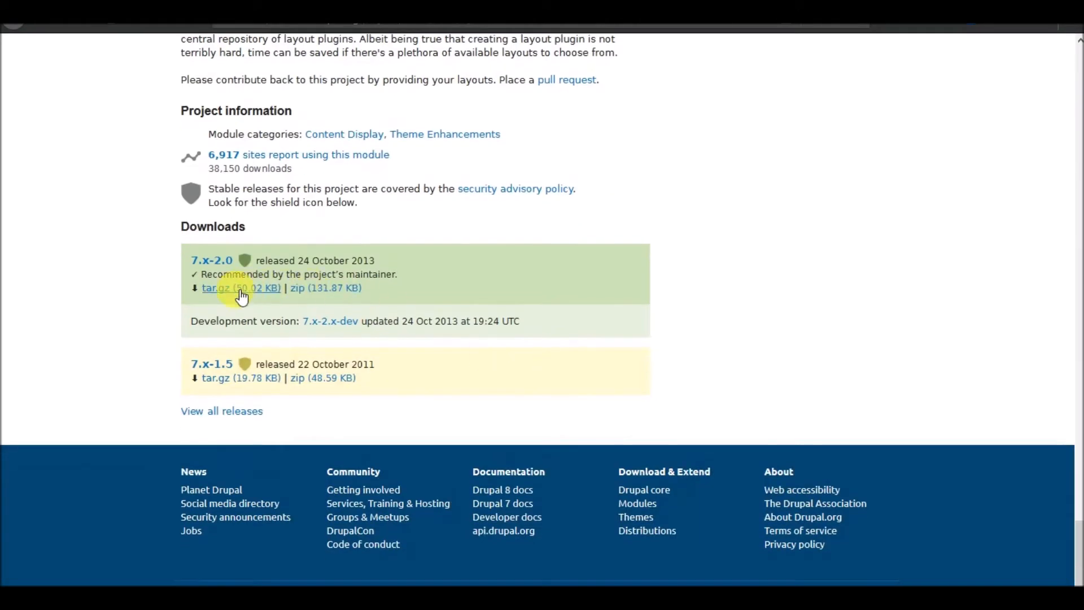
{"action": "right_click", "coordinate": [241, 296]}
{"action": "left_click", "coordinate": [290, 406]}
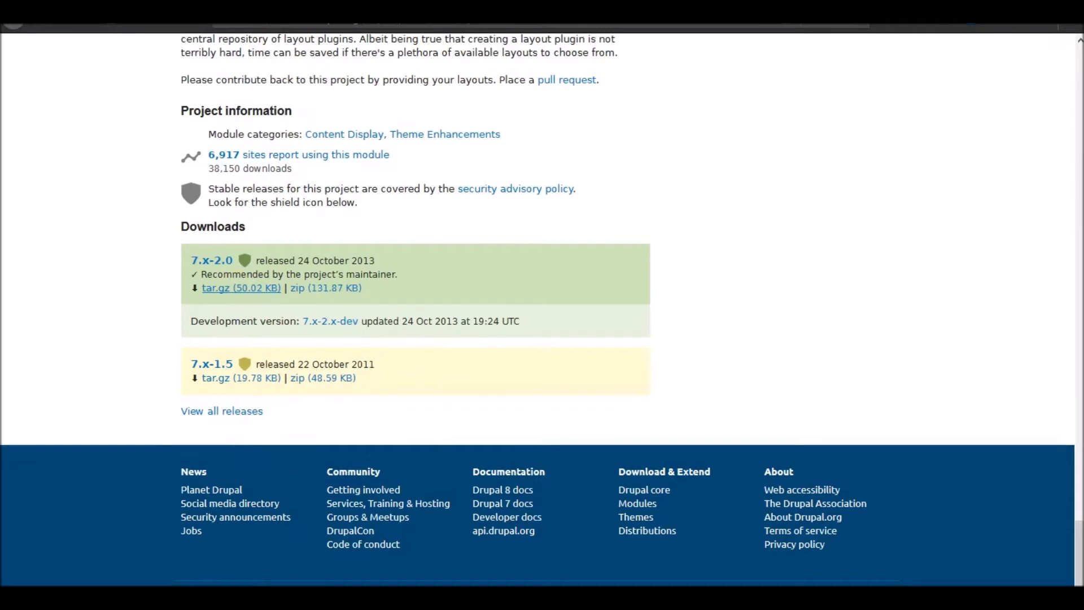
{"action": "left_click", "coordinate": [350, 8]}
{"action": "mouse_move", "coordinate": [370, 45]}
{"action": "right_click", "coordinate": [390, 66]}
{"action": "key", "text": "Escape"}
{"action": "left_click", "coordinate": [422, 65]}
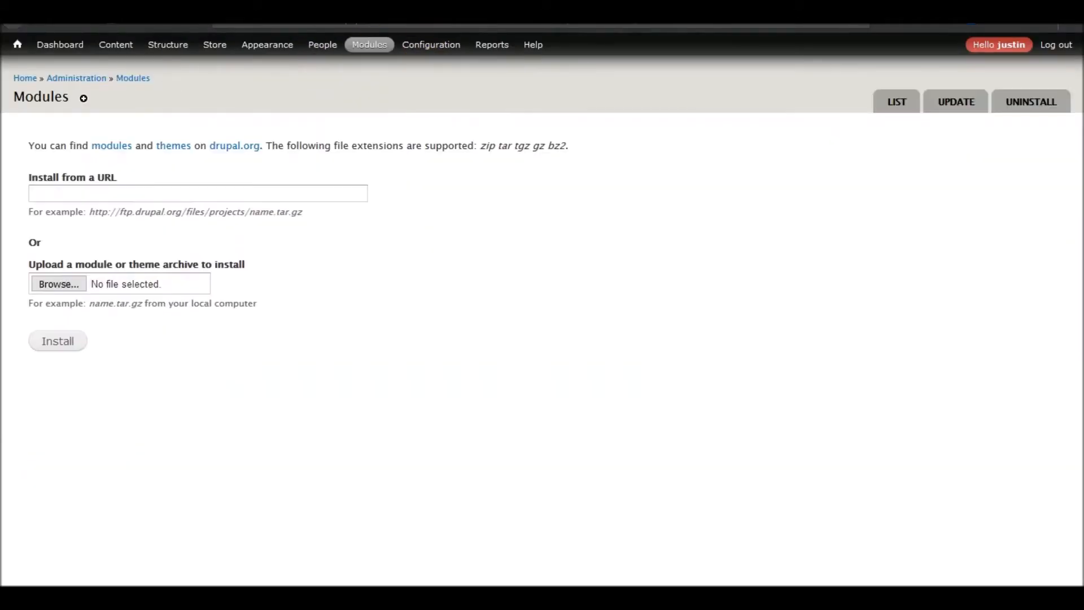
{"action": "left_click", "coordinate": [214, 195]}
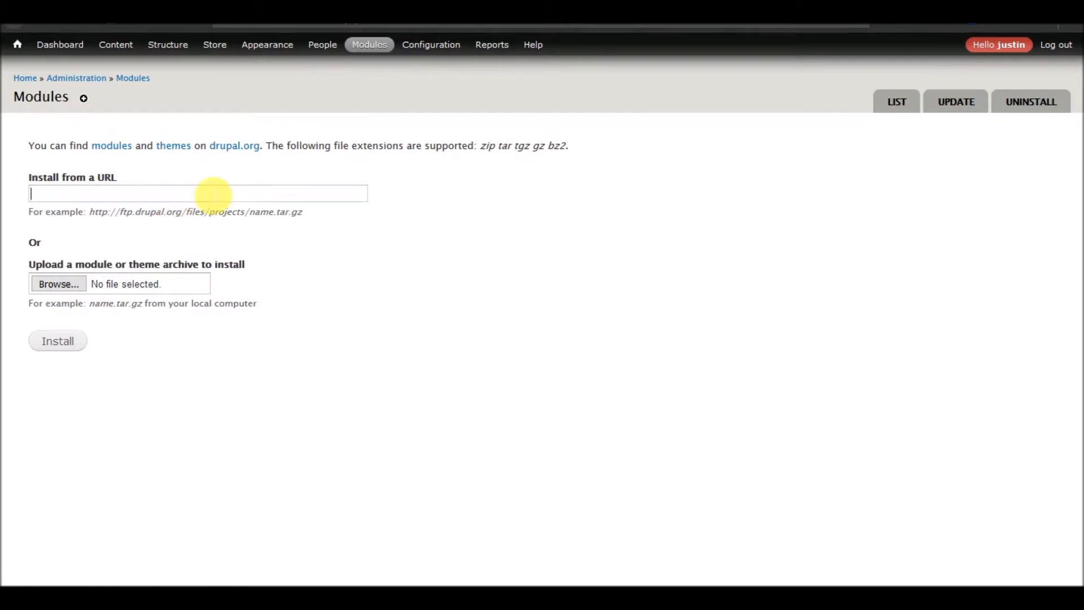
{"action": "type", "text": "https://ftp.drupal.org/files/projects/panels_extra_layouts-7.x-2.0.tar.gz"}
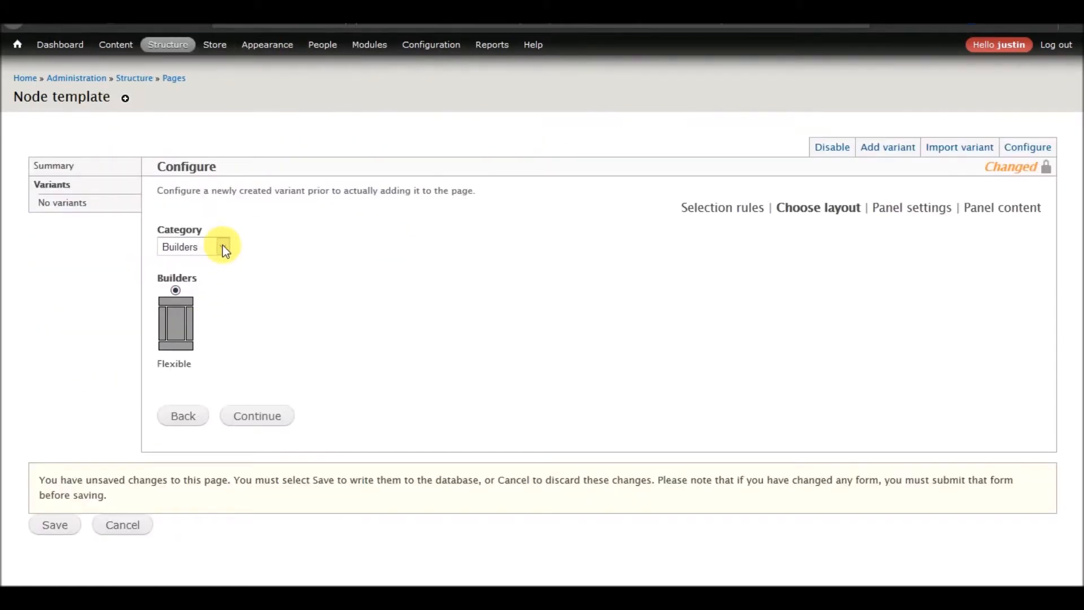
Choose the Single column layout from the Columns: 1 category for the variant and continue to the panel settings
{"action": "left_click", "coordinate": [223, 245]}
{"action": "left_click", "coordinate": [197, 282]}
{"action": "left_click", "coordinate": [176, 292]}
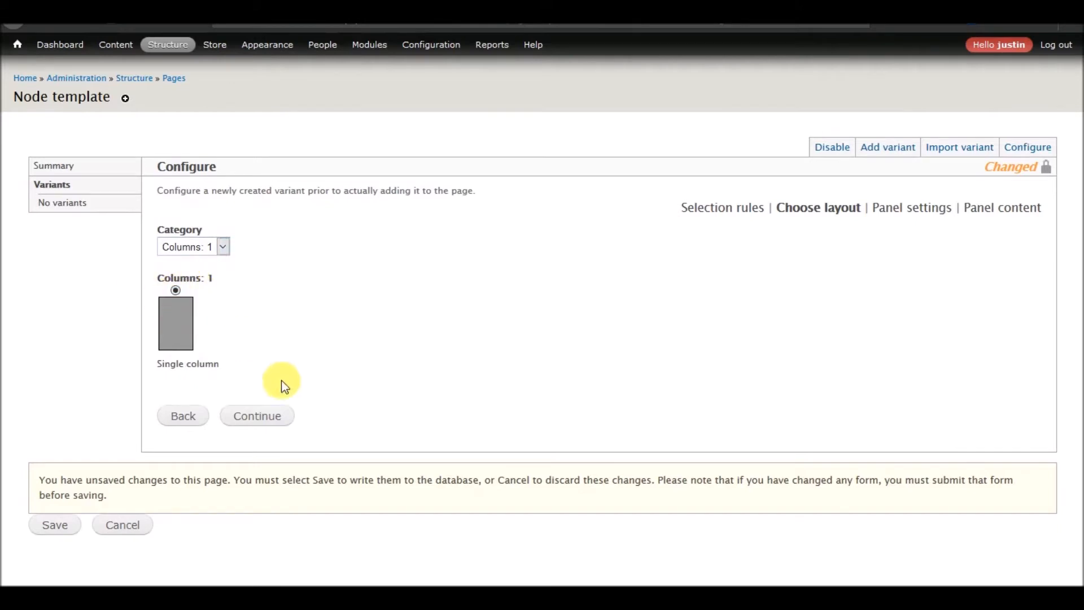
{"action": "left_click", "coordinate": [254, 420]}
Examine the variant's panel settings for Drupal blocks/regions, body CSS classes, CSS ID and CSS code
{"action": "scroll", "coordinate": [374, 324], "scroll_direction": "down", "scroll_amount": 3}
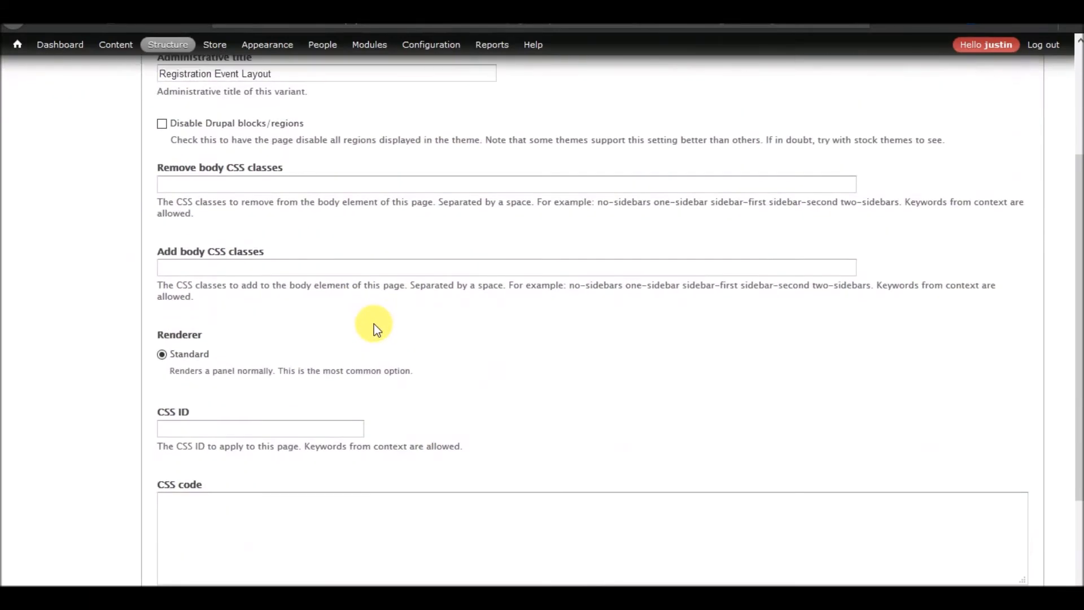
{"action": "scroll", "coordinate": [373, 323], "scroll_direction": "up", "scroll_amount": 3}
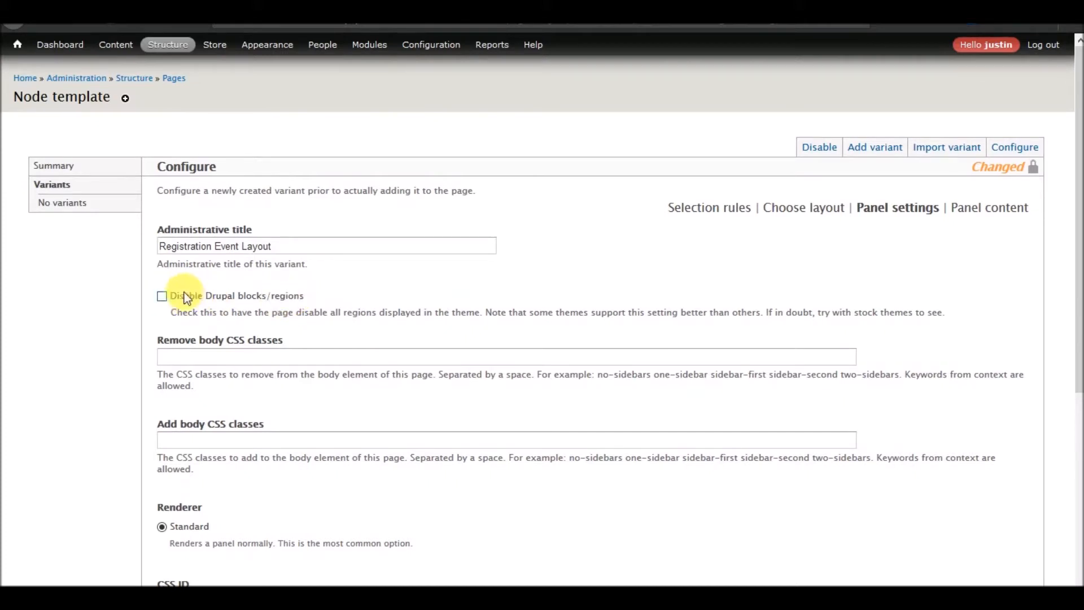
{"action": "left_click", "coordinate": [200, 296]}
{"action": "left_click", "coordinate": [200, 296]}
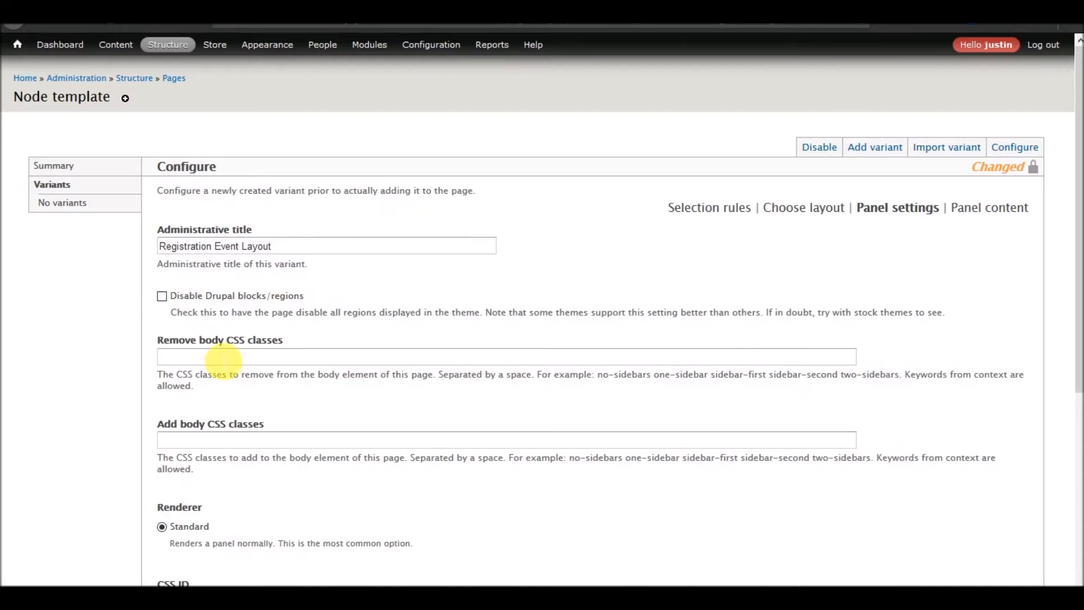
{"action": "left_click", "coordinate": [223, 361]}
{"action": "scroll", "coordinate": [248, 359], "scroll_direction": "down", "scroll_amount": 5}
{"action": "left_click", "coordinate": [254, 181]}
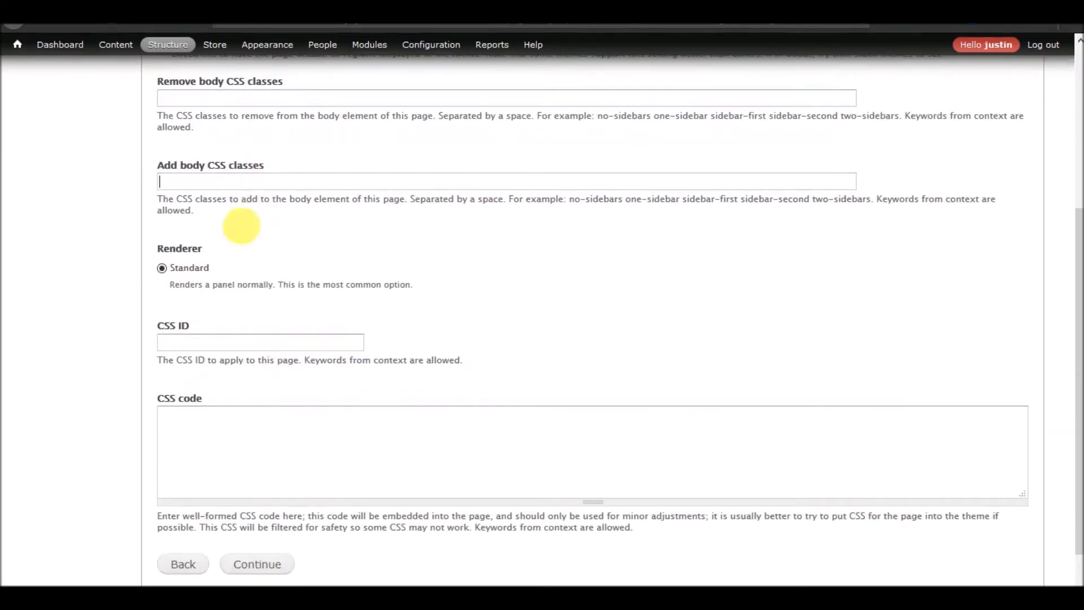
{"action": "left_click", "coordinate": [242, 343]}
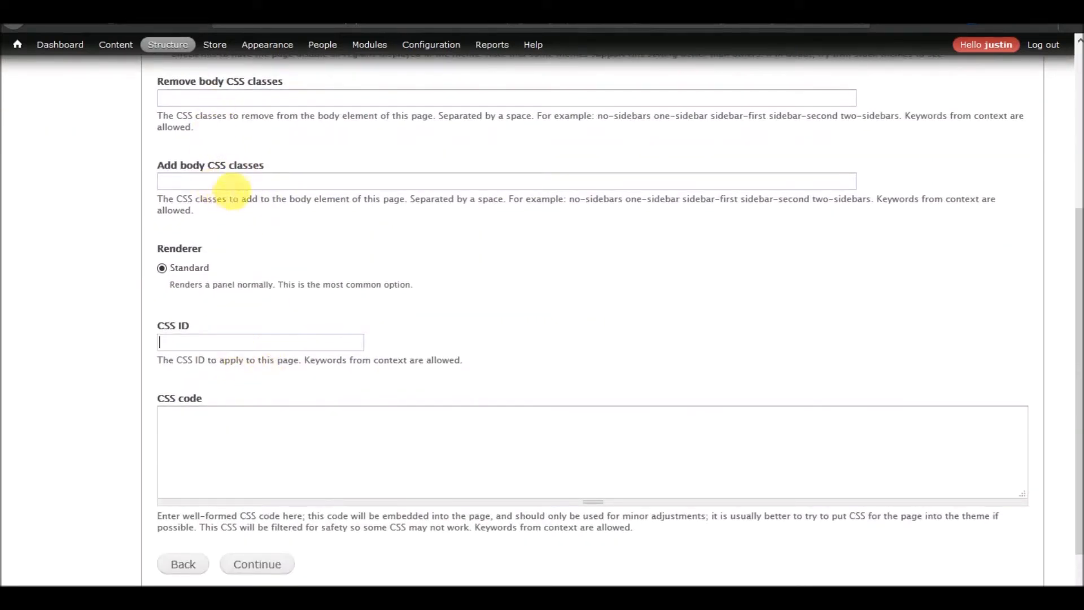
{"action": "left_click", "coordinate": [251, 467]}
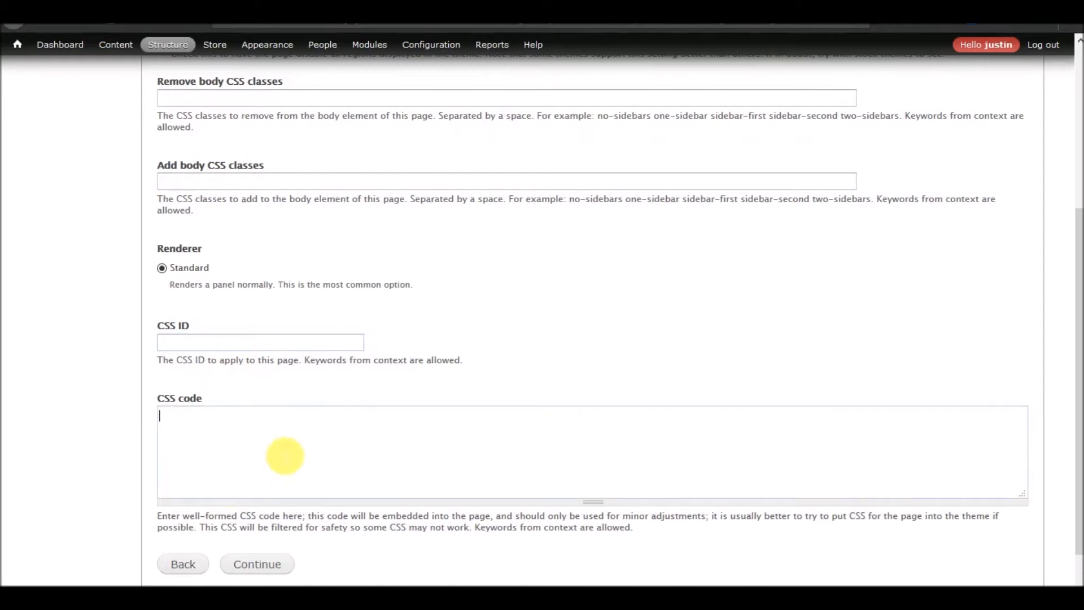
{"action": "scroll", "coordinate": [285, 456], "scroll_direction": "down", "scroll_amount": 2}
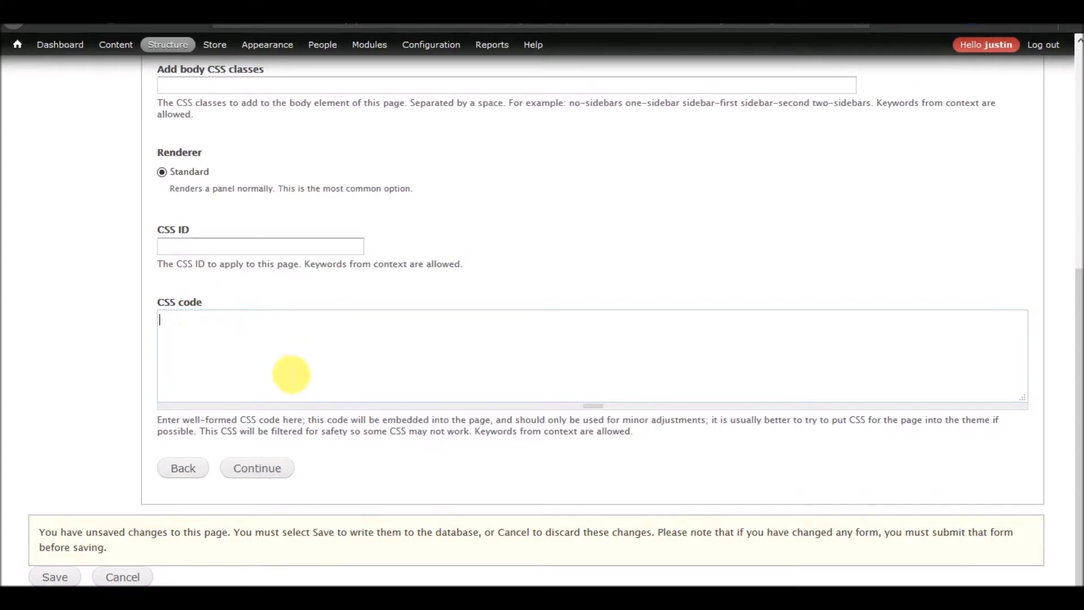
Continue to the panel content and open a new Rendered Node pane for the Middle column from the Entity content
{"action": "left_click", "coordinate": [272, 476]}
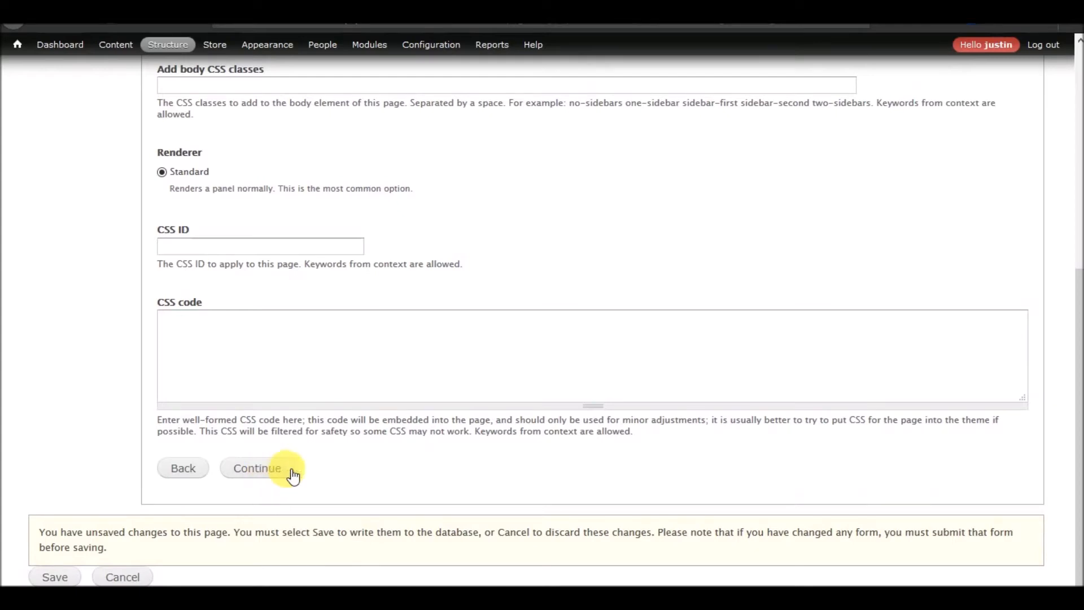
{"action": "scroll", "coordinate": [177, 362], "scroll_direction": "up", "scroll_amount": 6}
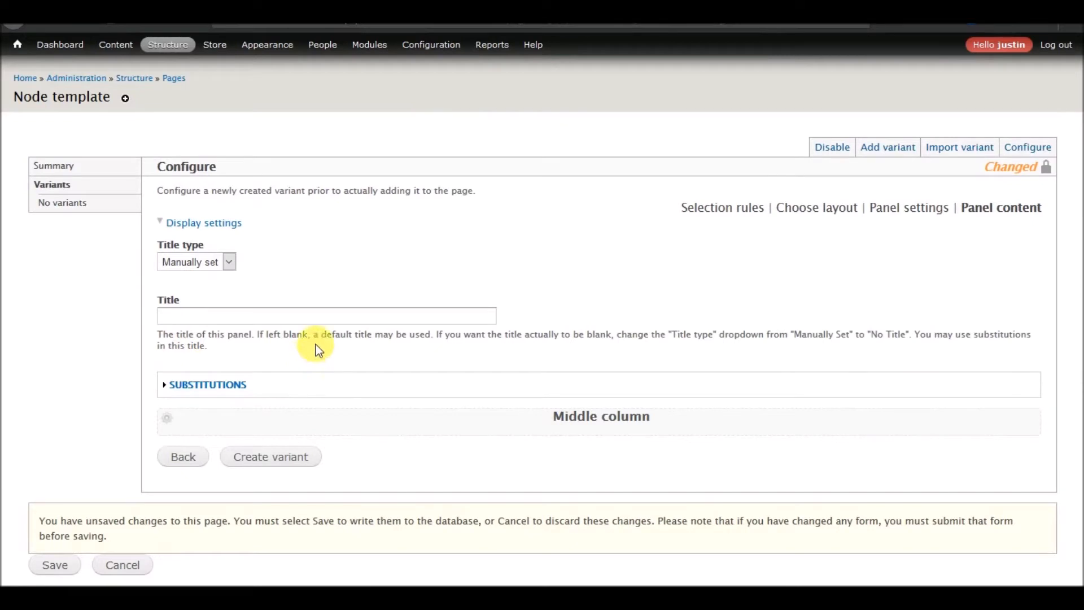
{"action": "left_click", "coordinate": [170, 422]}
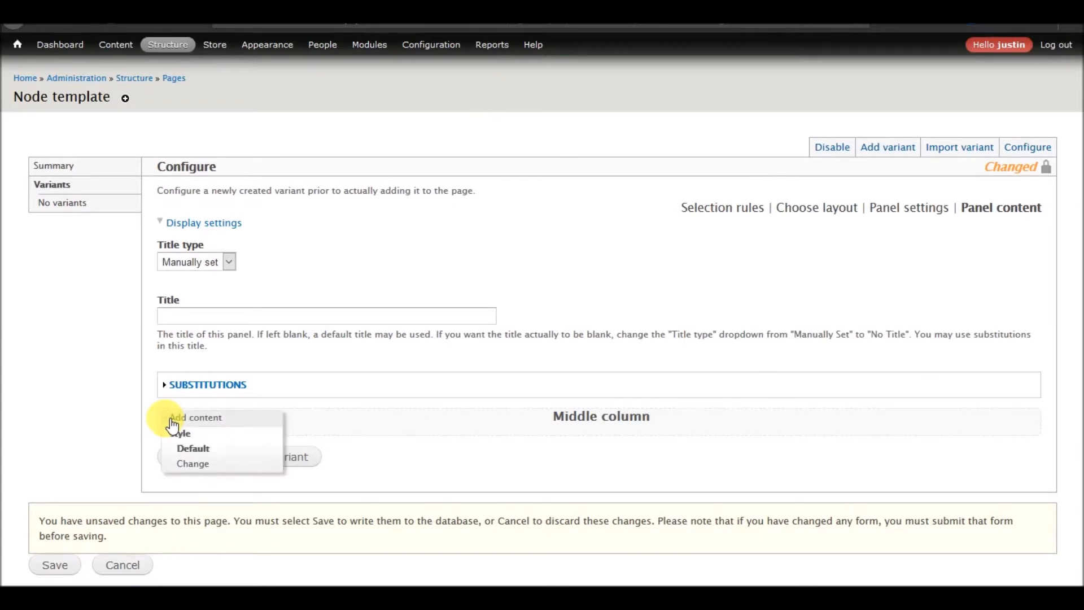
{"action": "left_click", "coordinate": [217, 422]}
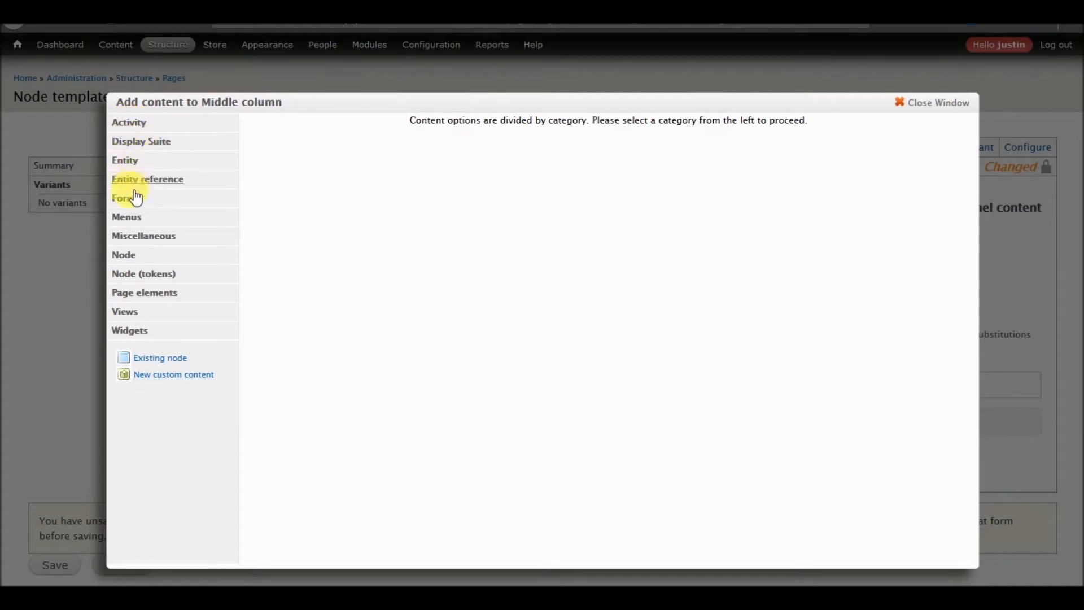
{"action": "left_click", "coordinate": [133, 319]}
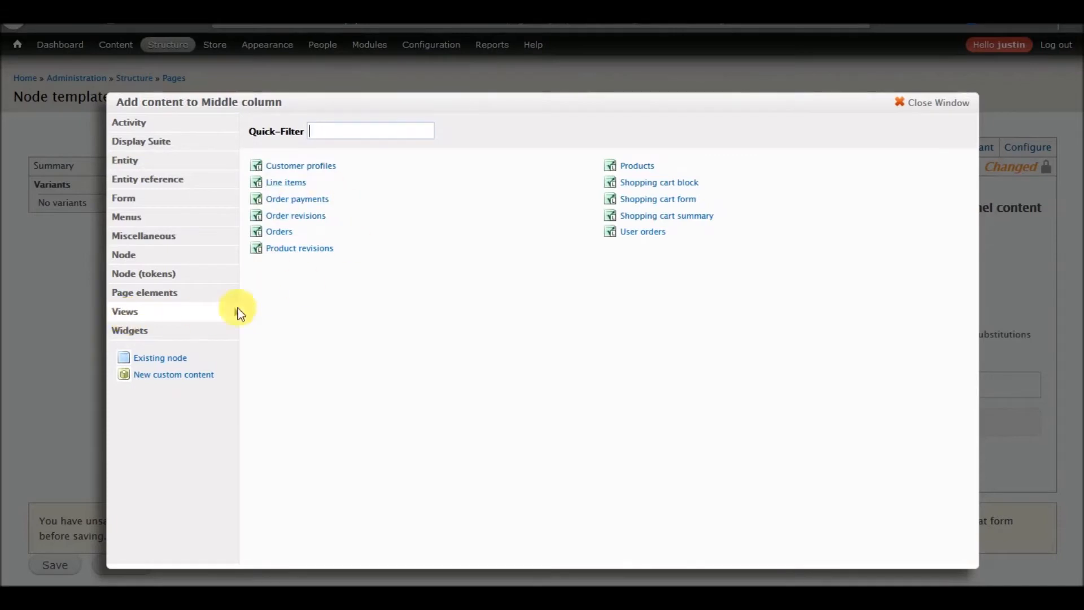
{"action": "left_click", "coordinate": [139, 257]}
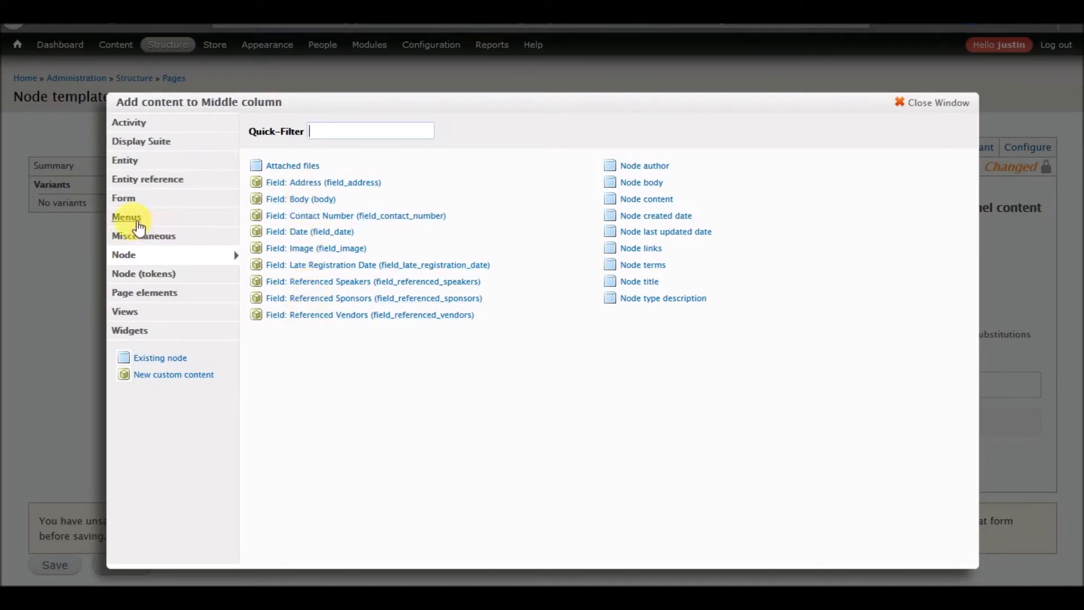
{"action": "left_click", "coordinate": [131, 161]}
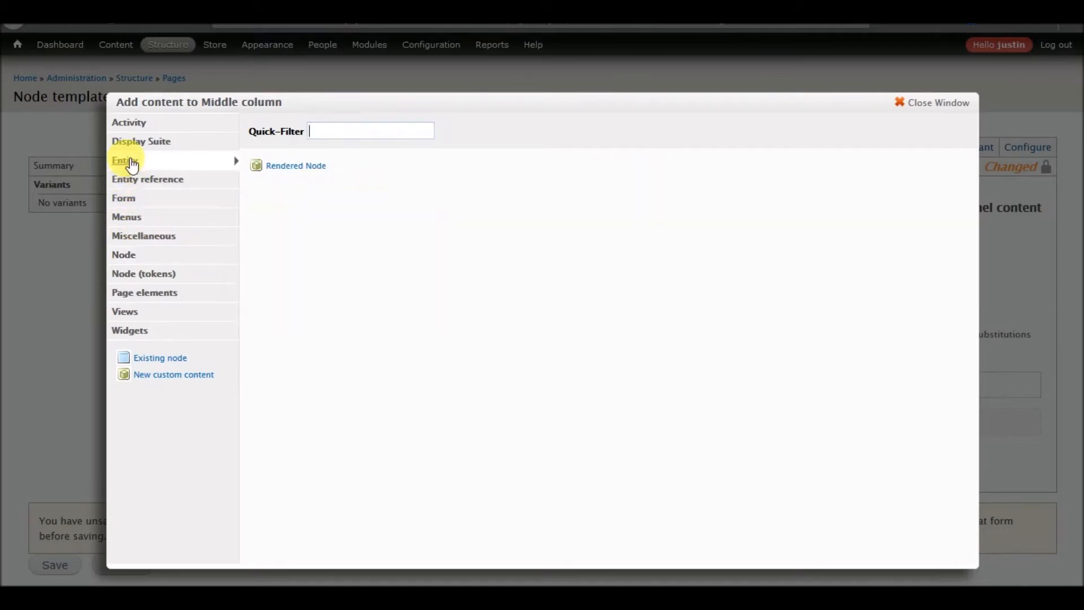
{"action": "left_click", "coordinate": [293, 167]}
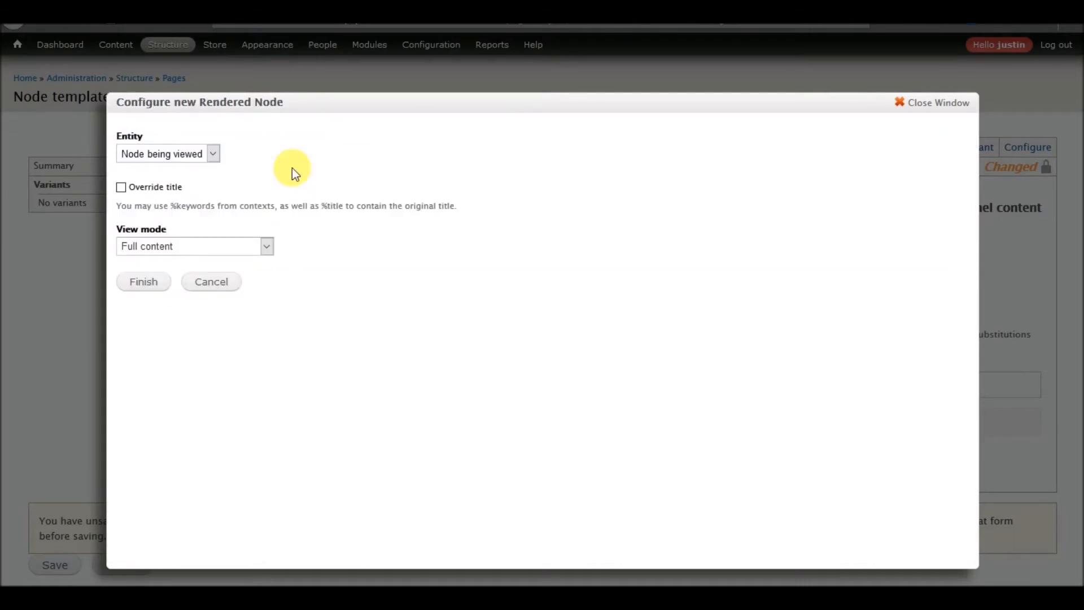
{"action": "left_click", "coordinate": [152, 285]}
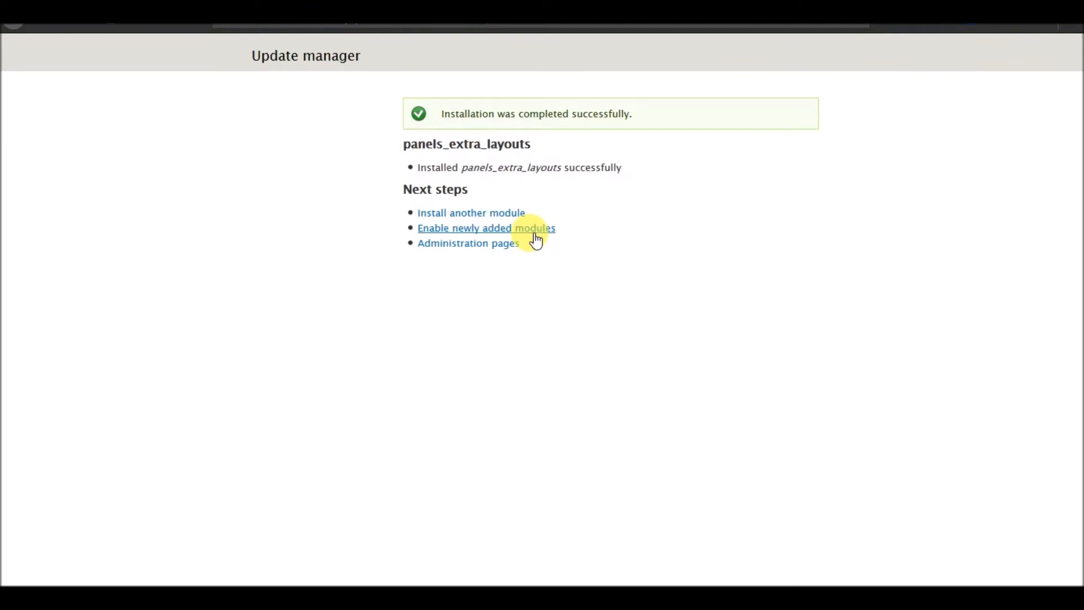
Find the newly installed Panels Extra Layouts module in the module list, enable it and save the configuration
{"action": "left_click", "coordinate": [534, 232]}
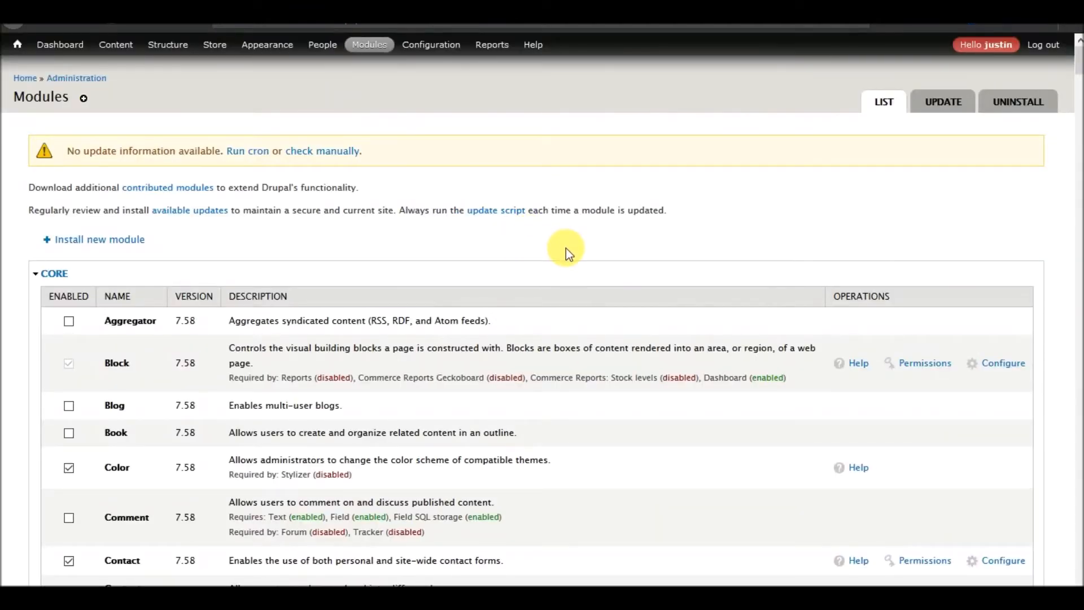
{"action": "key", "text": "ctrl+f"}
{"action": "type", "text": "panel extra layouts"}
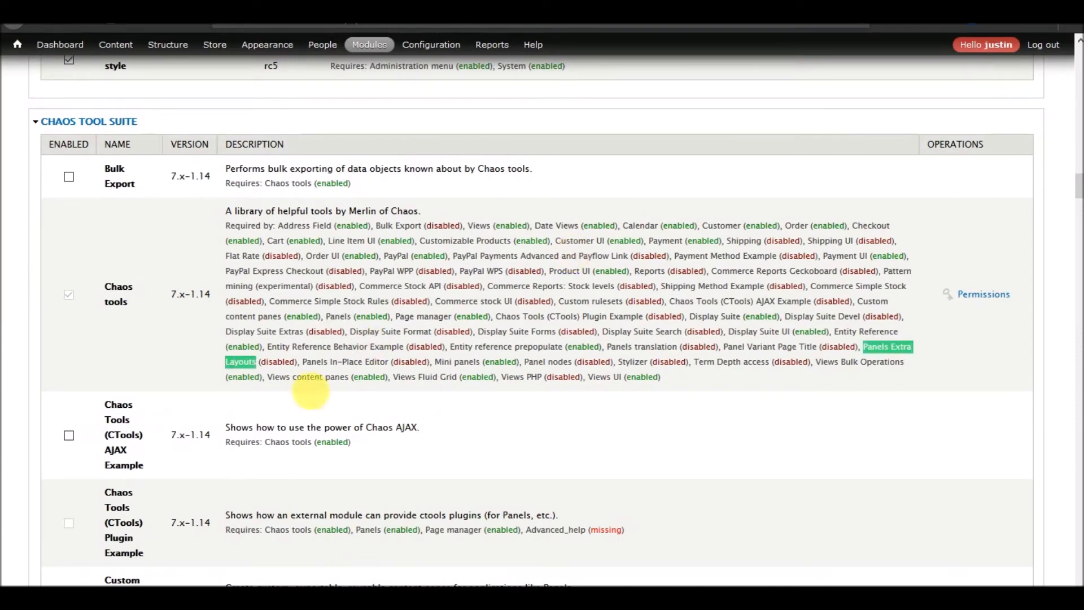
{"action": "key", "text": "Return"}
{"action": "key", "text": "Return"}
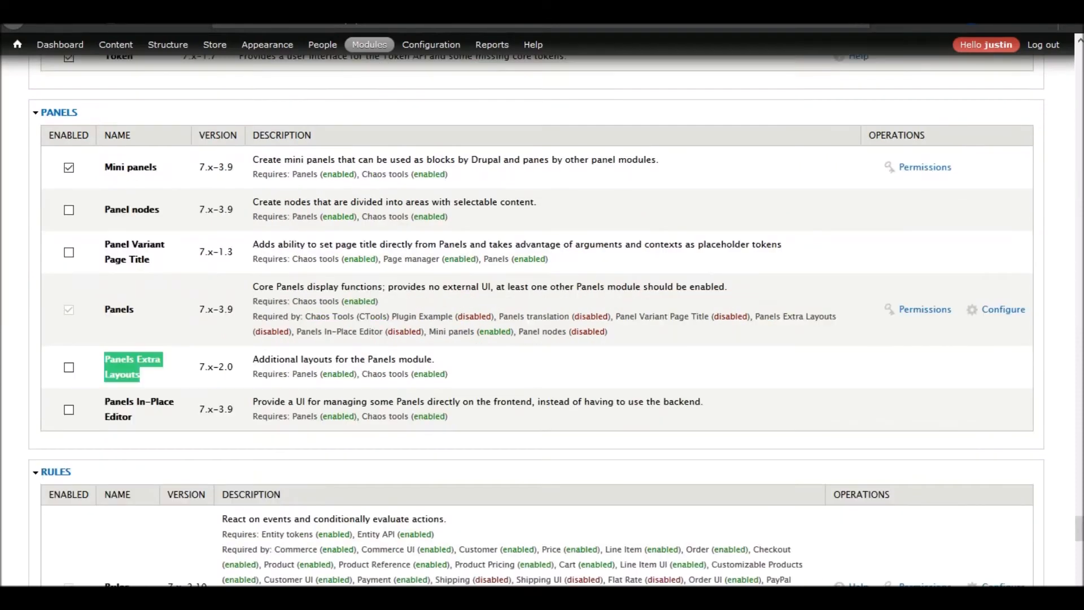
{"action": "left_click", "coordinate": [69, 367]}
{"action": "scroll", "coordinate": [44, 416], "scroll_direction": "down", "scroll_amount": 15}
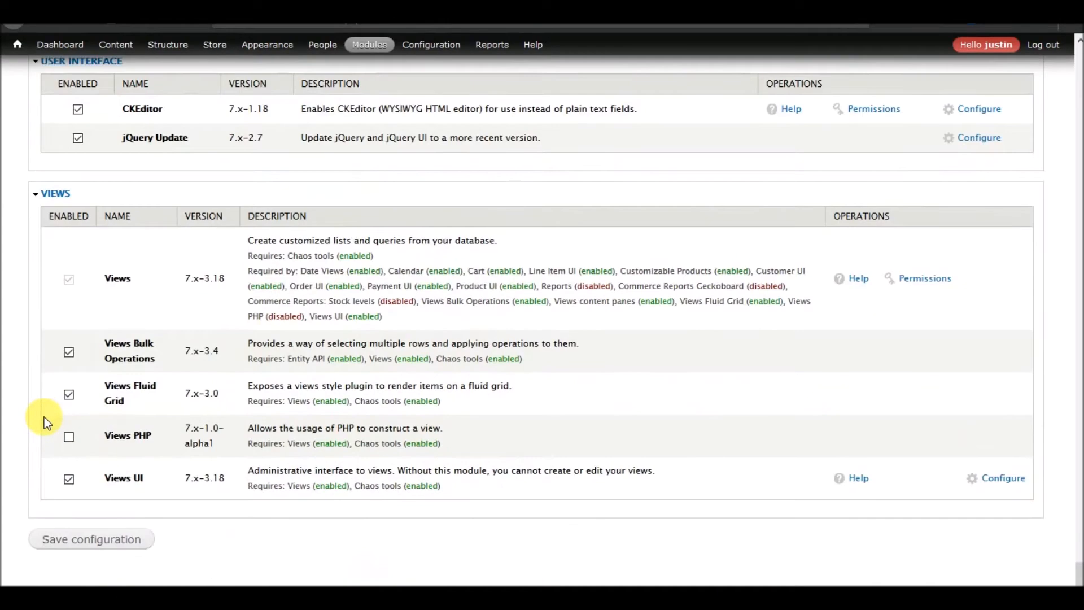
{"action": "left_click", "coordinate": [116, 537]}
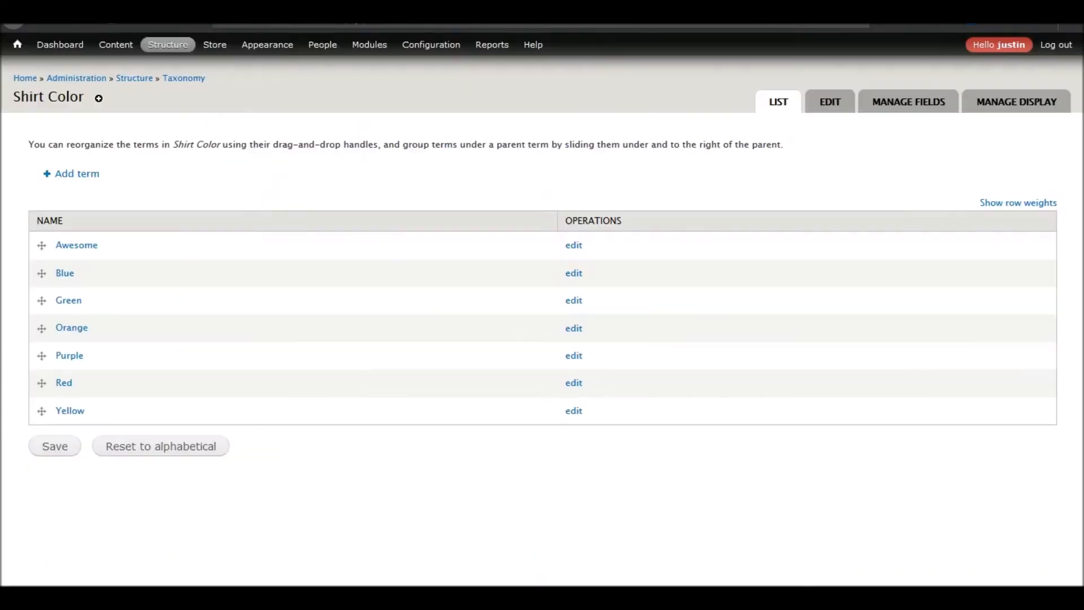
Open the 2018 Perfectly Optimized Annual Conference event from the site's content list and look over its page
{"action": "mouse_move", "coordinate": [125, 49]}
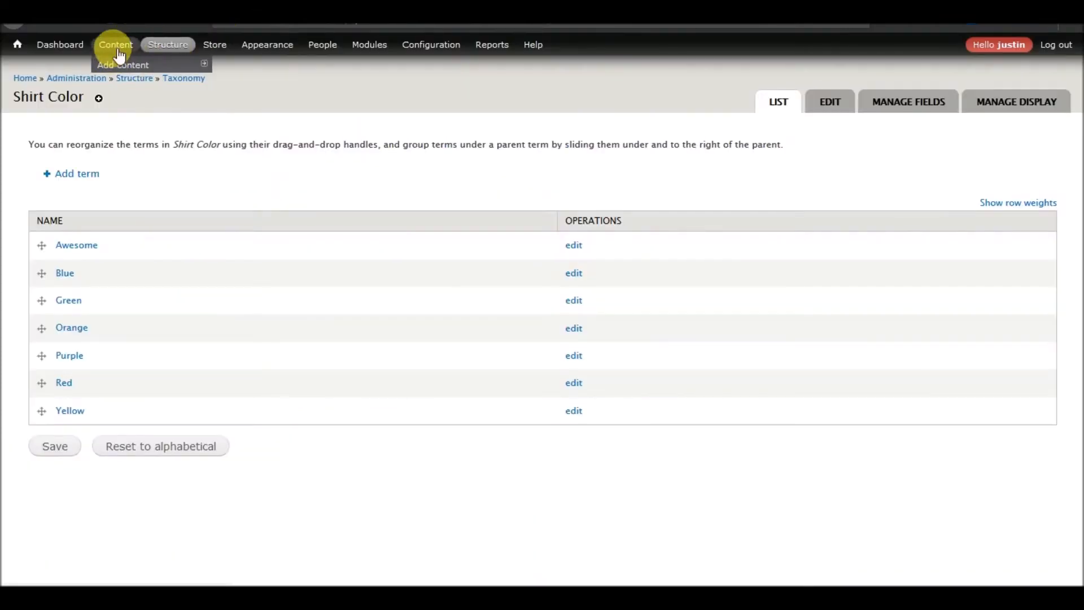
{"action": "left_click", "coordinate": [116, 45]}
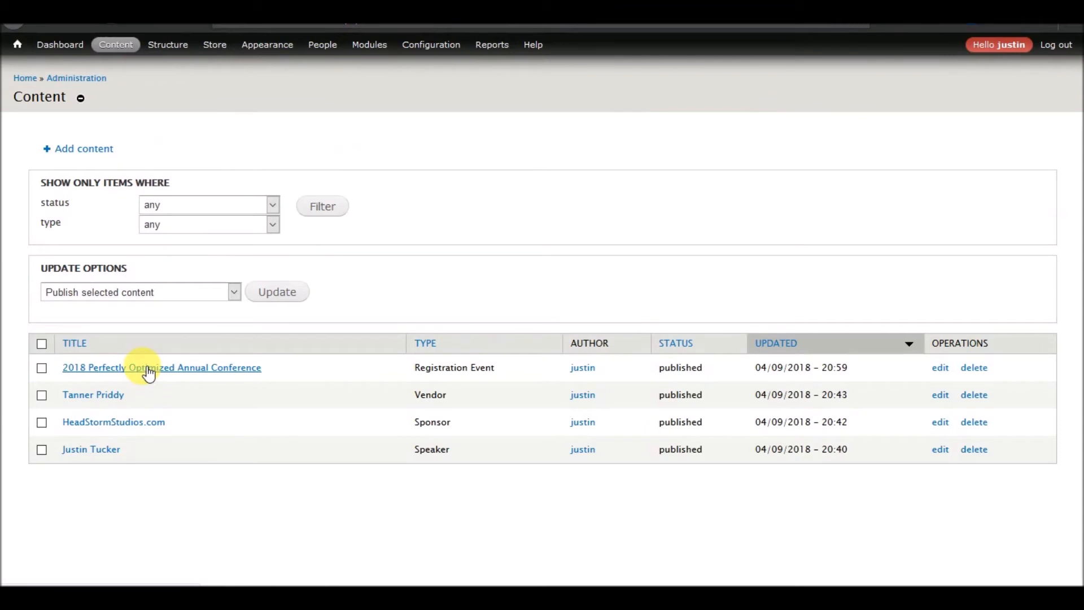
{"action": "left_click", "coordinate": [215, 370]}
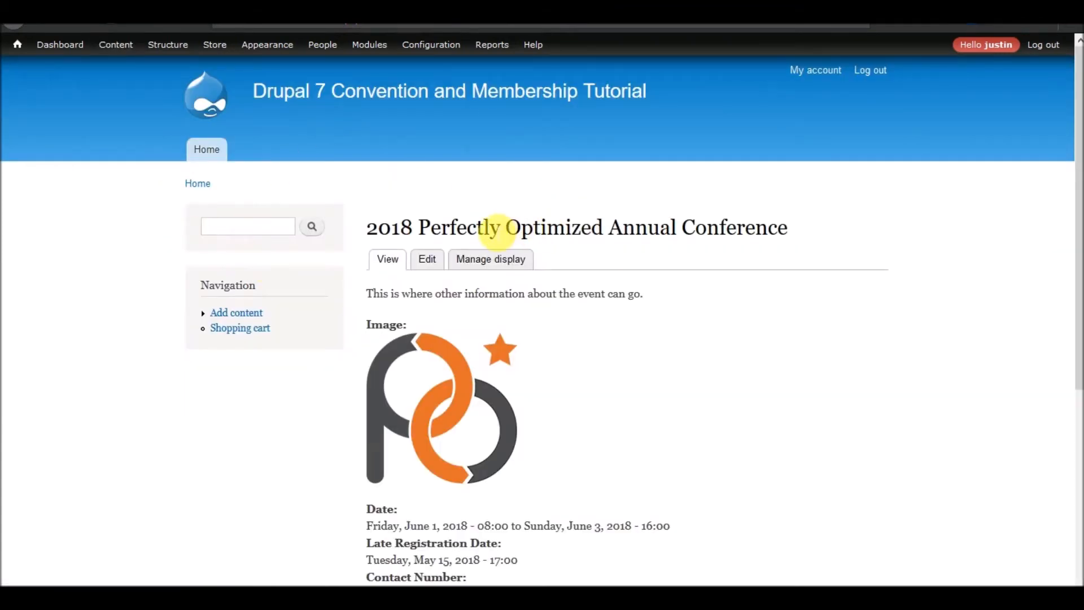
{"action": "scroll", "coordinate": [557, 293], "scroll_direction": "down", "scroll_amount": 5}
{"action": "scroll", "coordinate": [552, 290], "scroll_direction": "up", "scroll_amount": 5}
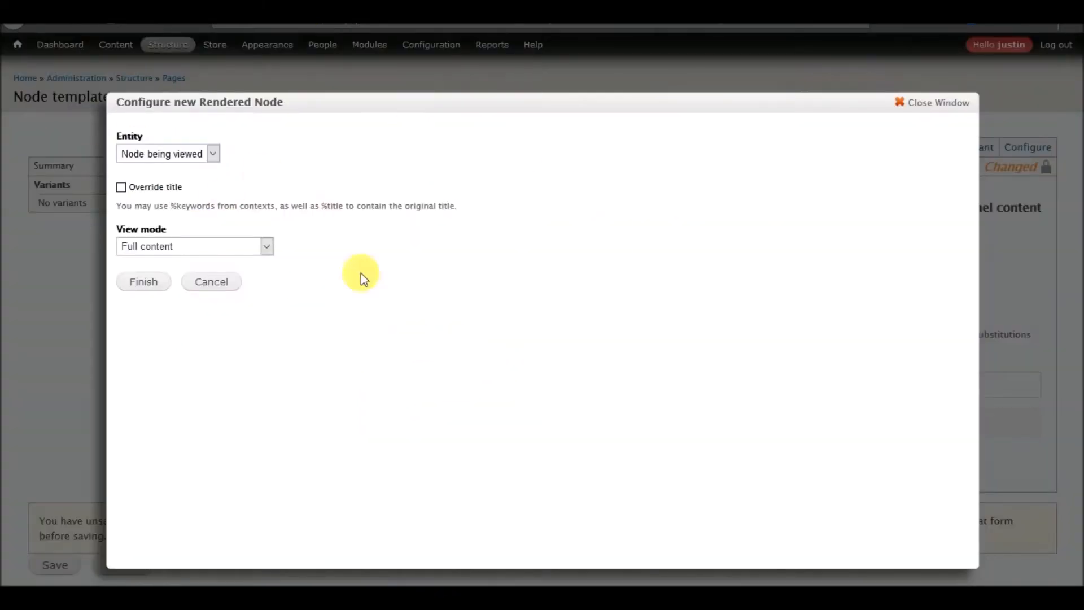
Finish the Rendered Node pane in Full content view mode and open a new Content prepopulate links pane for the Middle column from Entity reference
{"action": "left_click", "coordinate": [144, 284]}
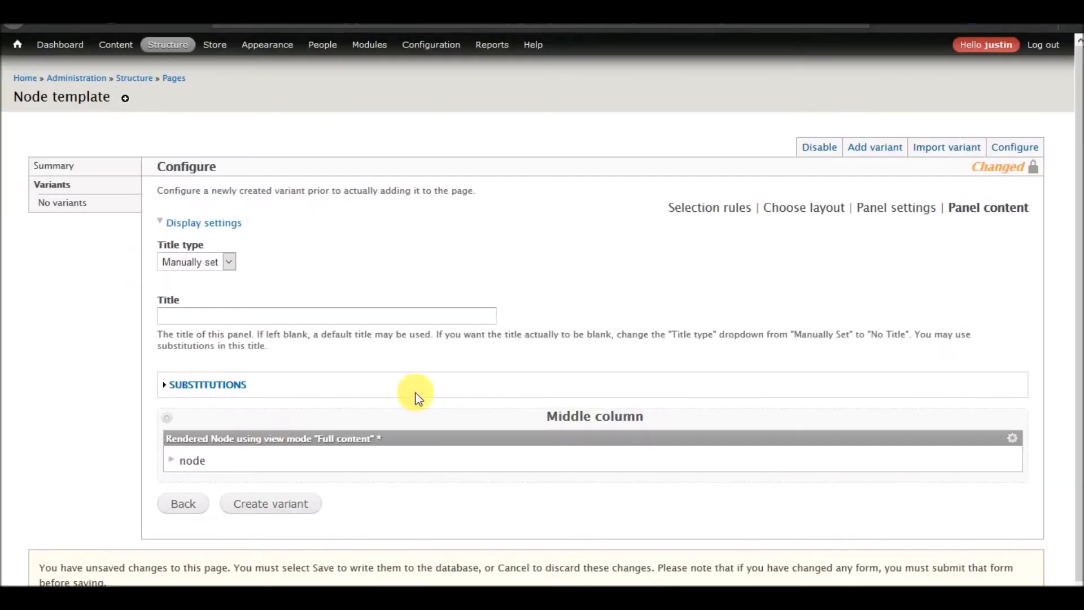
{"action": "left_click", "coordinate": [167, 418]}
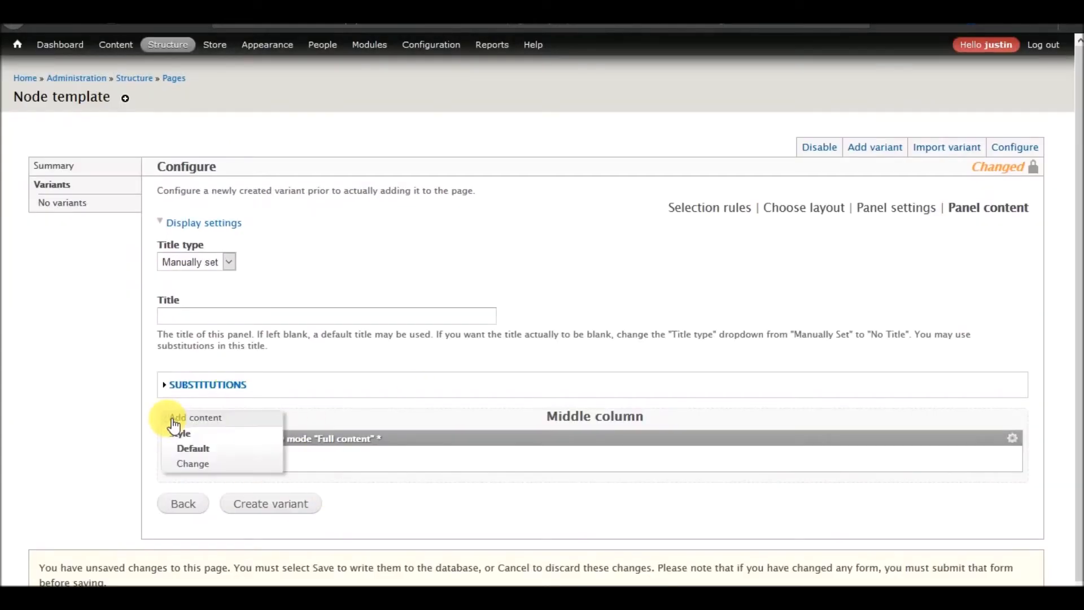
{"action": "left_click", "coordinate": [229, 419]}
{"action": "left_click", "coordinate": [153, 182]}
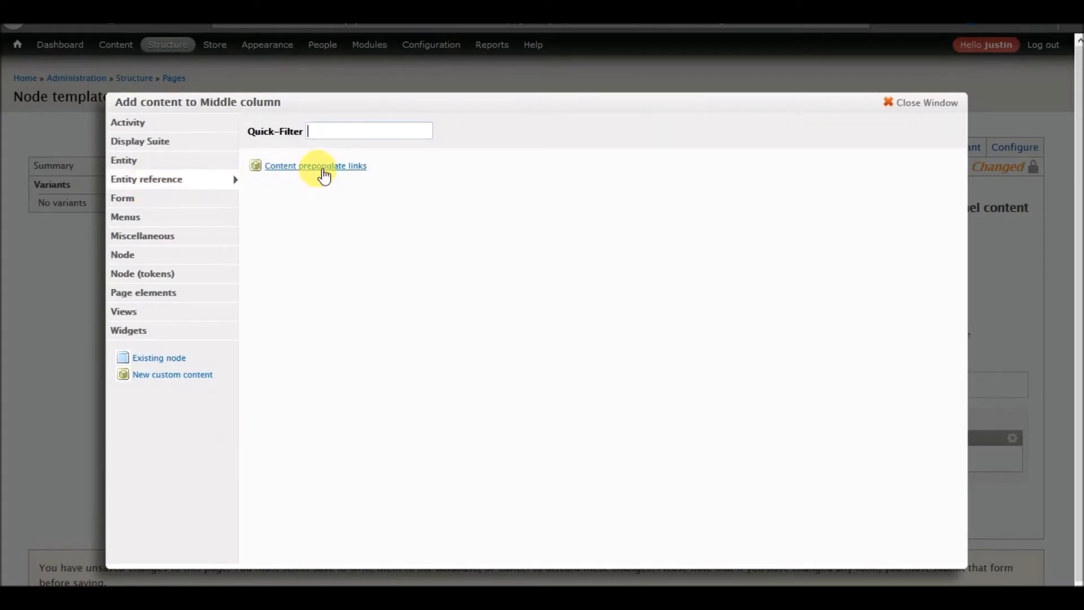
{"action": "left_click", "coordinate": [324, 167]}
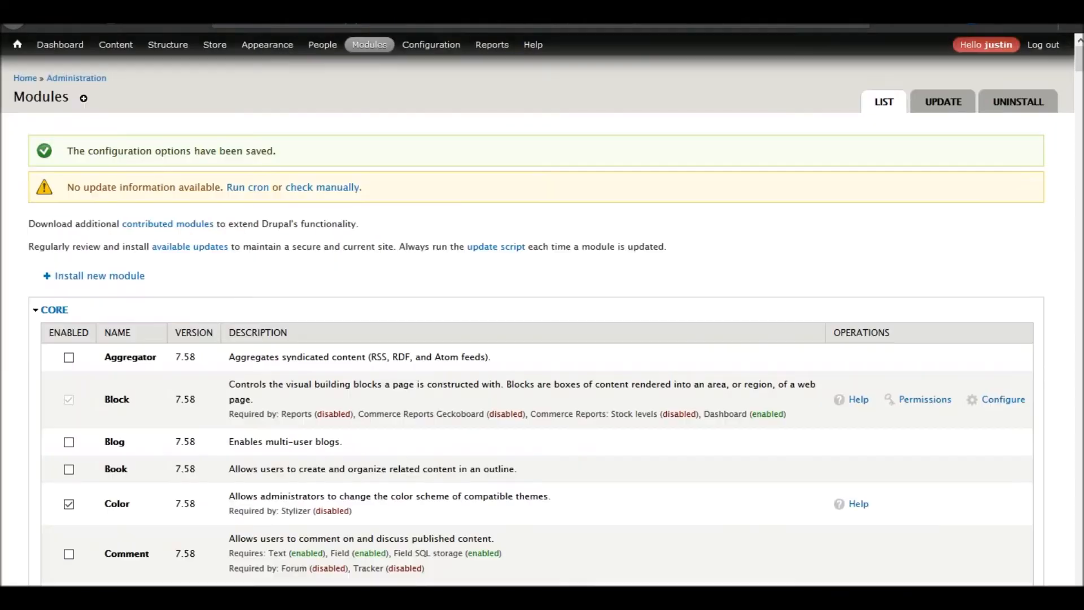
Examine the Entity reference prepopulate settings of the Referenced Registration Event field on the Hotel and Lodging content type
{"action": "mouse_move", "coordinate": [168, 44]}
{"action": "mouse_move", "coordinate": [169, 100]}
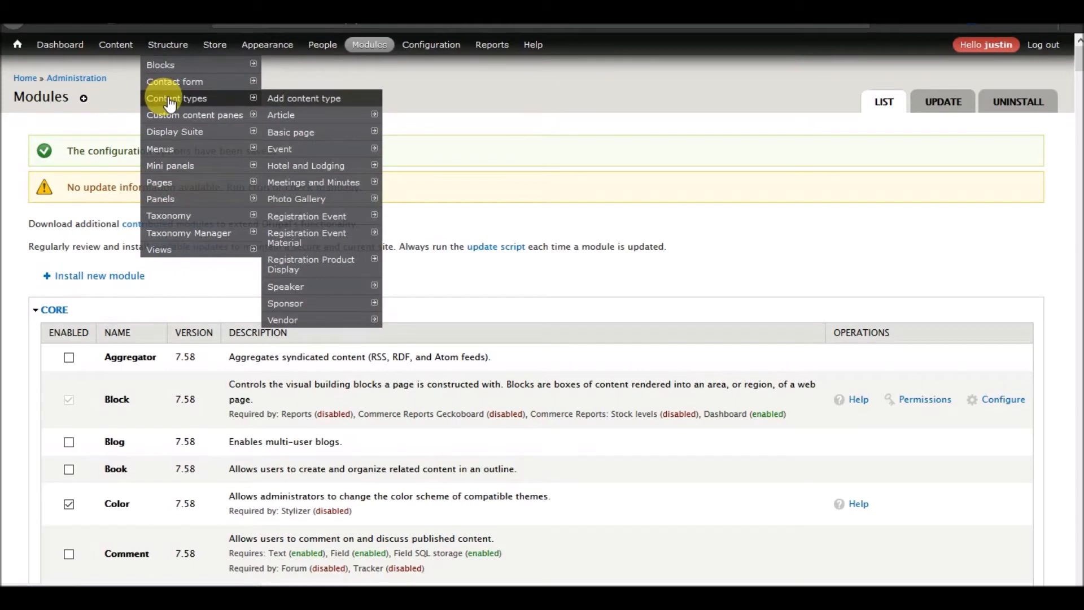
{"action": "mouse_move", "coordinate": [315, 166]}
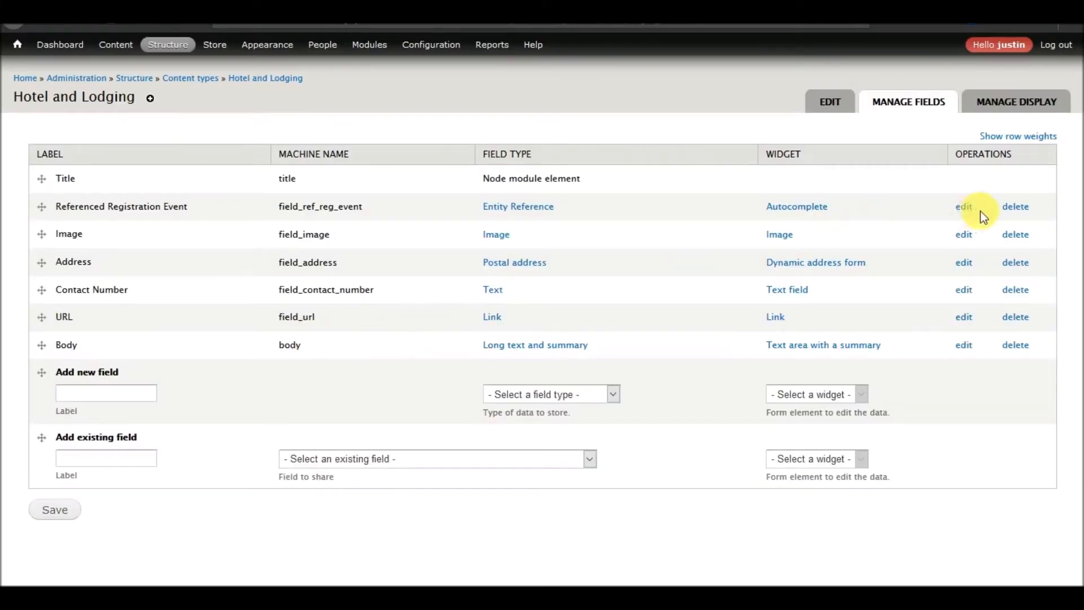
{"action": "left_click", "coordinate": [965, 207]}
{"action": "scroll", "coordinate": [212, 239], "scroll_direction": "down", "scroll_amount": 12}
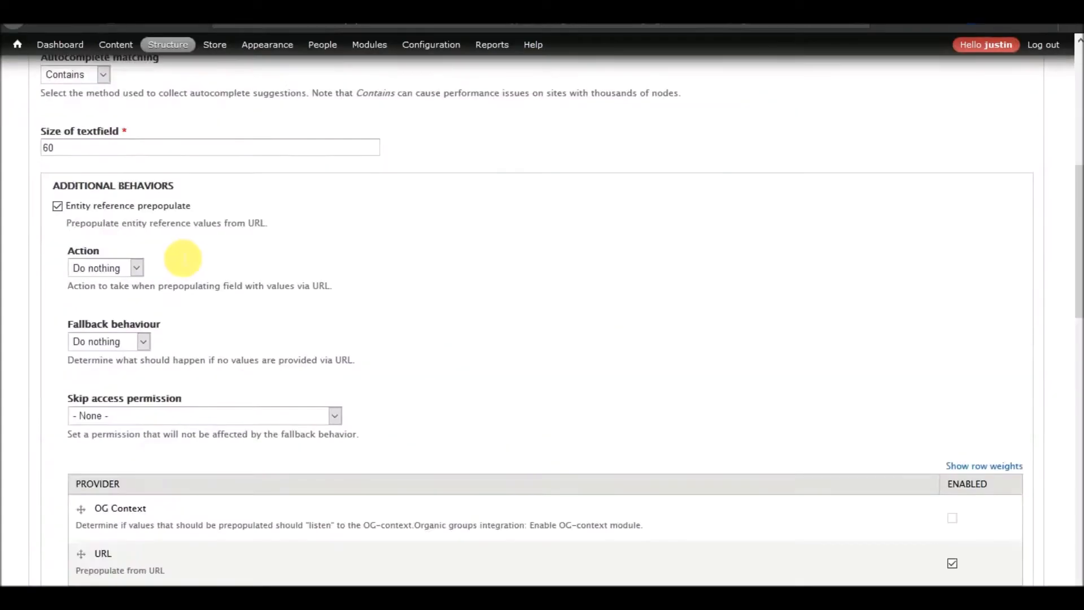
{"action": "scroll", "coordinate": [180, 232], "scroll_direction": "up", "scroll_amount": 3}
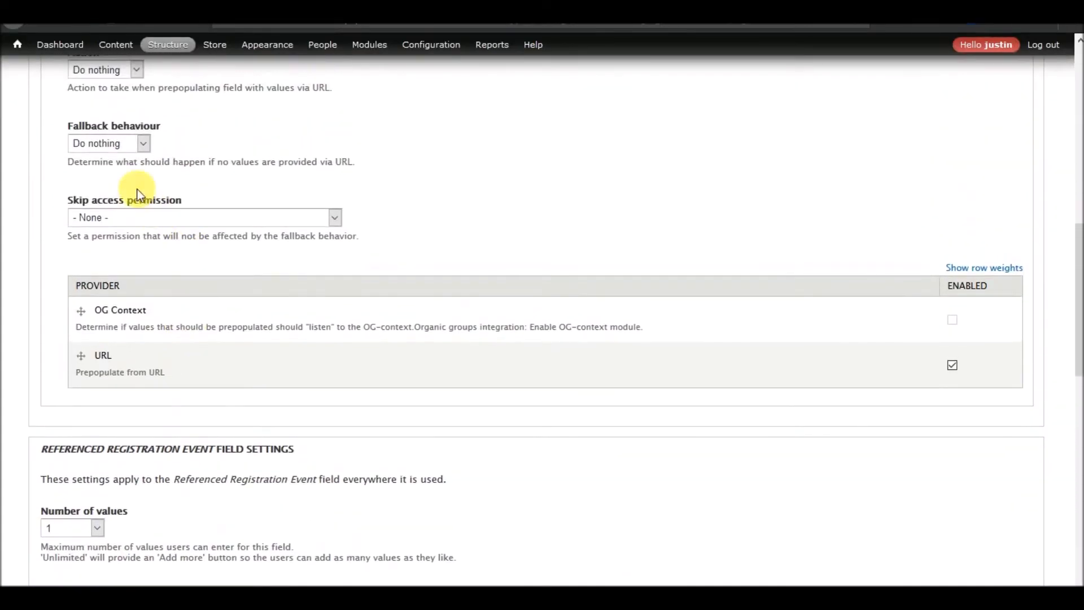
{"action": "scroll", "coordinate": [155, 128], "scroll_direction": "up", "scroll_amount": 3}
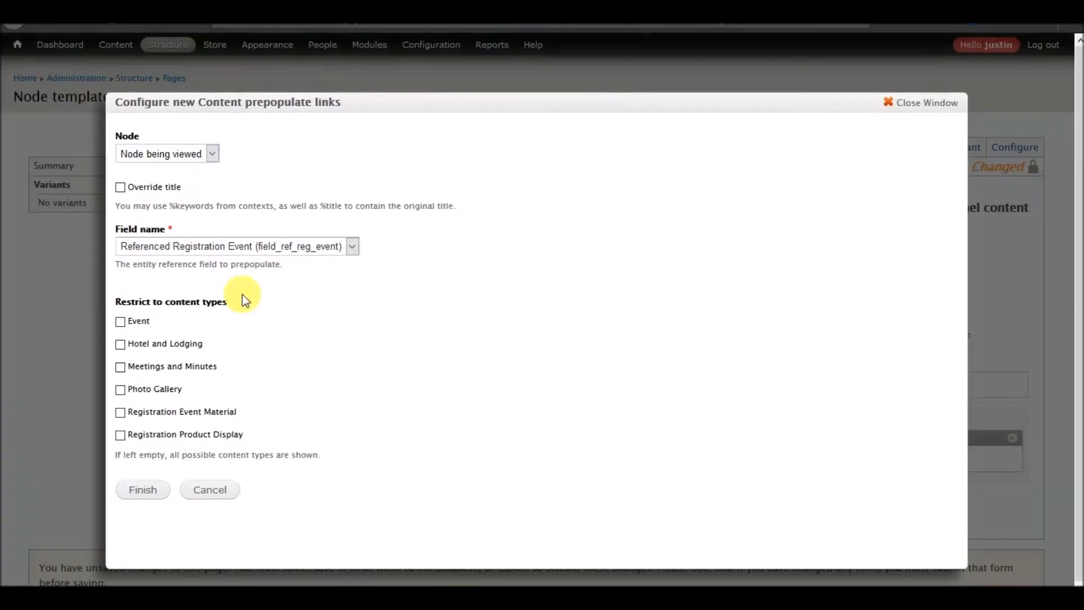
Add the Content prepopulate links pane for the Referenced Registration Event field with no content type restriction
{"action": "left_click", "coordinate": [120, 322]}
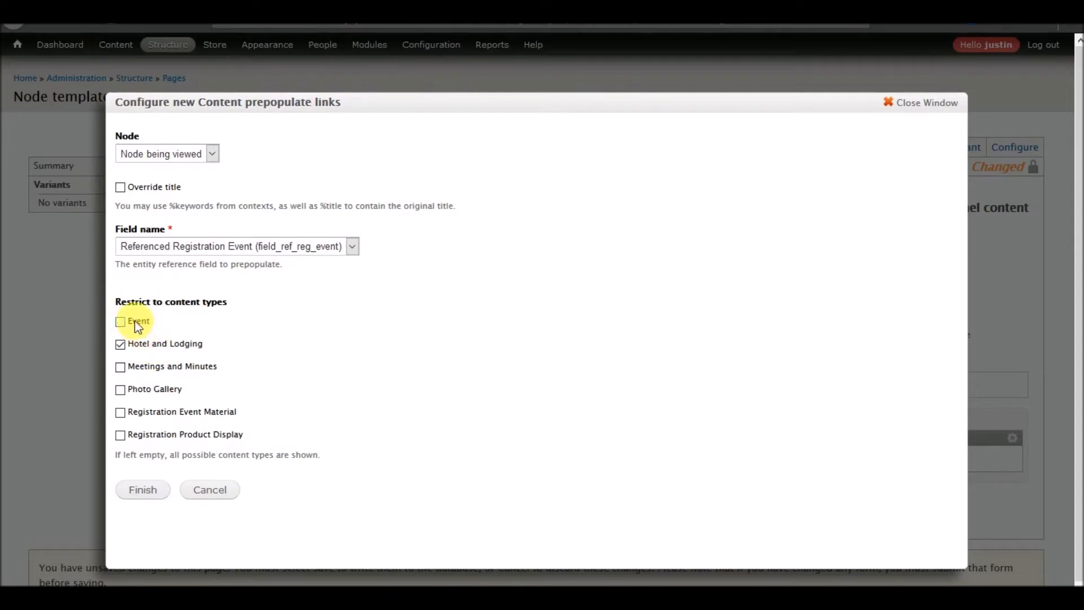
{"action": "left_click", "coordinate": [137, 345]}
{"action": "left_click", "coordinate": [145, 492]}
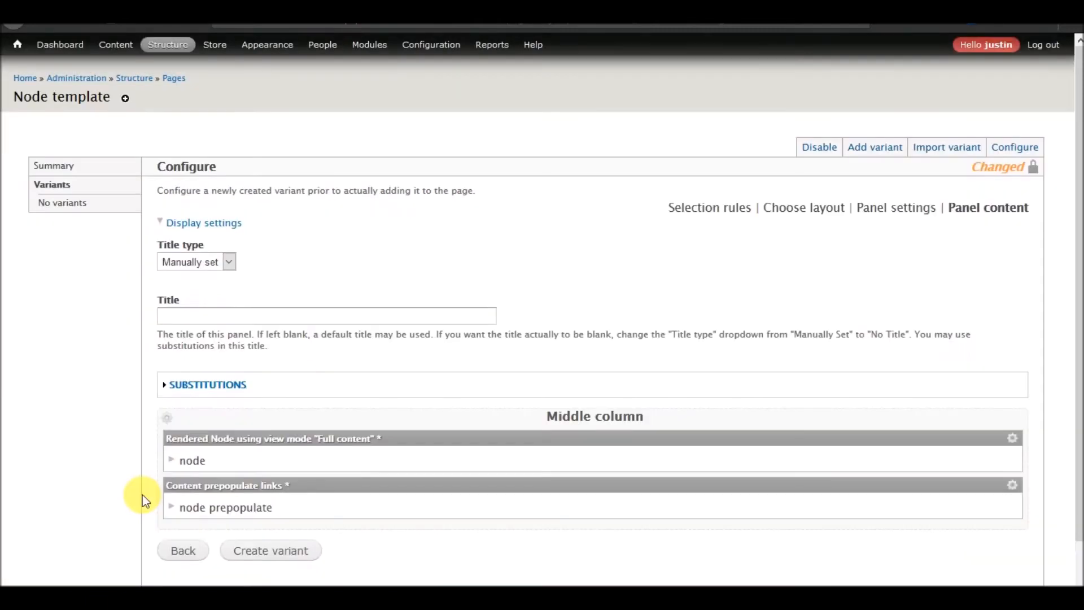
Move the Content prepopulate links pane above the Rendered Node pane and create the variant
{"action": "left_click_drag", "start_coordinate": [317, 493], "coordinate": [150, 453]}
{"action": "scroll", "coordinate": [107, 440], "scroll_direction": "down", "scroll_amount": 1}
{"action": "scroll", "coordinate": [106, 440], "scroll_direction": "down", "scroll_amount": 1}
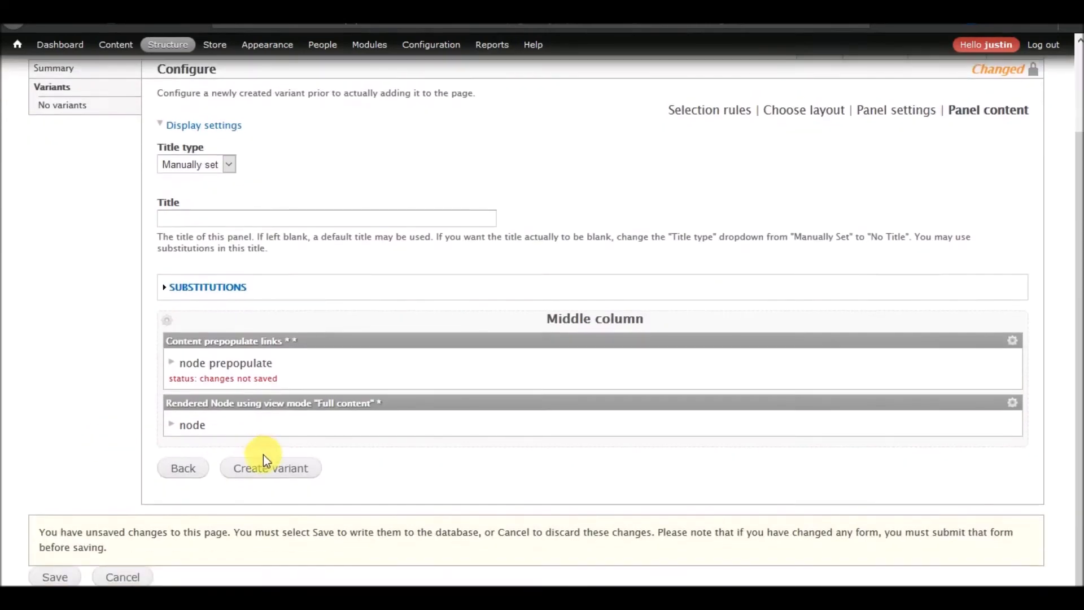
{"action": "left_click", "coordinate": [270, 469]}
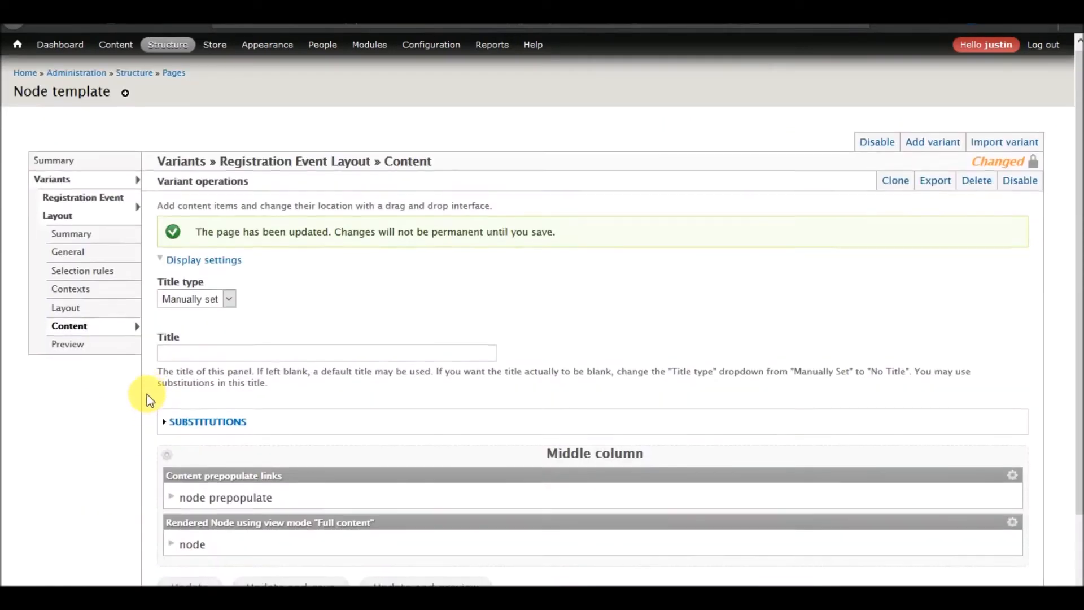
Update and save the Registration Event Layout variant
{"action": "scroll", "coordinate": [145, 395], "scroll_direction": "down", "scroll_amount": 3}
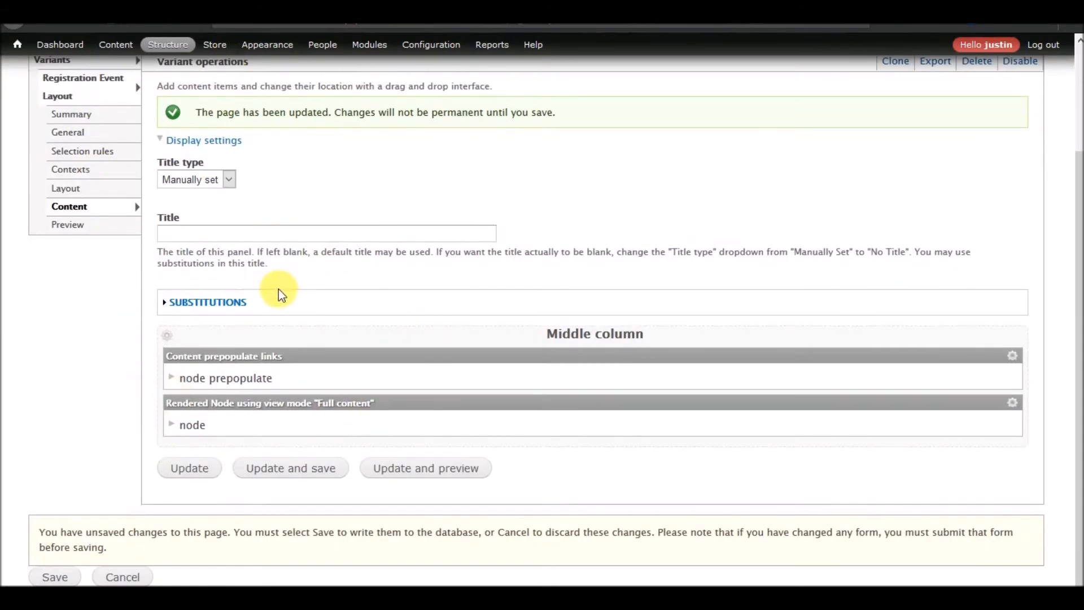
{"action": "left_click", "coordinate": [310, 475]}
{"action": "scroll", "coordinate": [266, 452], "scroll_direction": "down", "scroll_amount": 1}
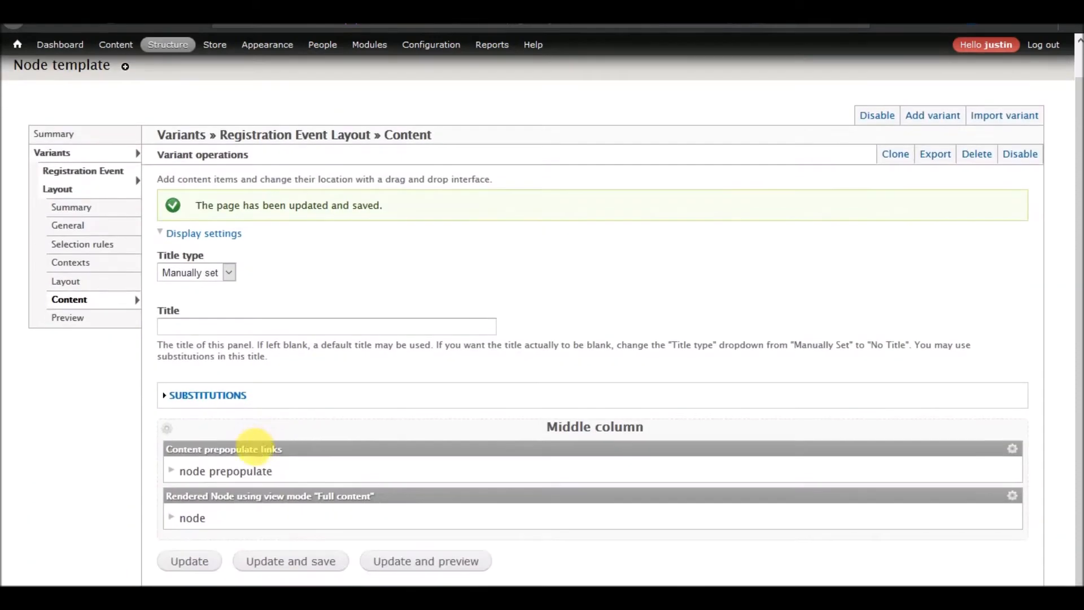
{"action": "left_click", "coordinate": [299, 566]}
{"action": "scroll", "coordinate": [347, 328], "scroll_direction": "up", "scroll_amount": 1}
{"action": "scroll", "coordinate": [351, 326], "scroll_direction": "down", "scroll_amount": 1}
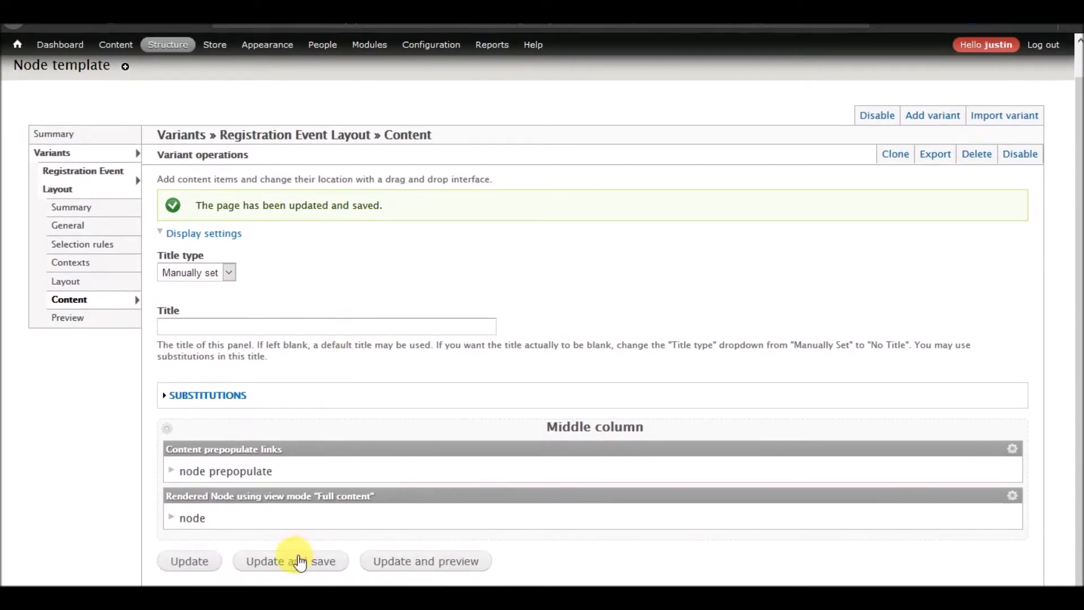
{"action": "scroll", "coordinate": [411, 375], "scroll_direction": "up", "scroll_amount": 1}
{"action": "scroll", "coordinate": [375, 278], "scroll_direction": "down", "scroll_amount": 1}
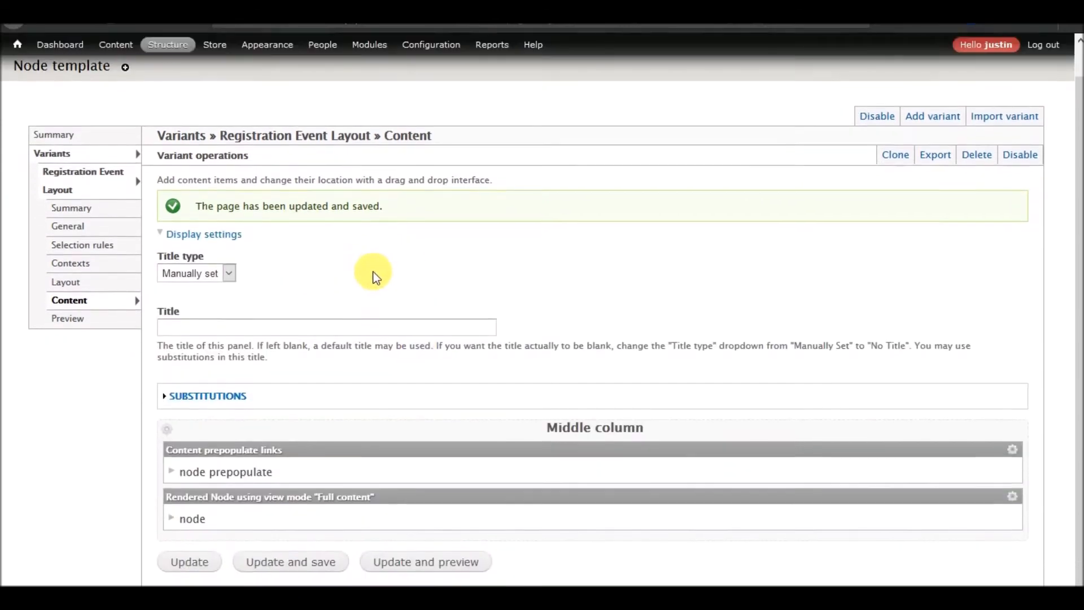
{"action": "scroll", "coordinate": [374, 262], "scroll_direction": "up", "scroll_amount": 1}
{"action": "scroll", "coordinate": [374, 262], "scroll_direction": "down", "scroll_amount": 1}
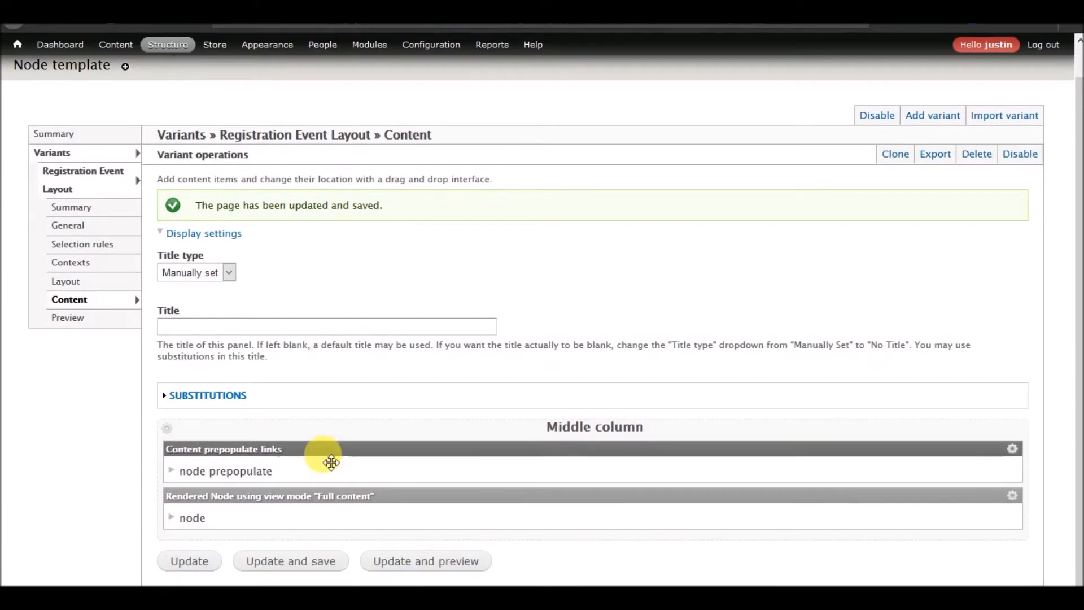
Check the variant's selection rules and look over the already open 2018 Perfectly Optimized Annual Conference page
{"action": "left_click", "coordinate": [90, 246]}
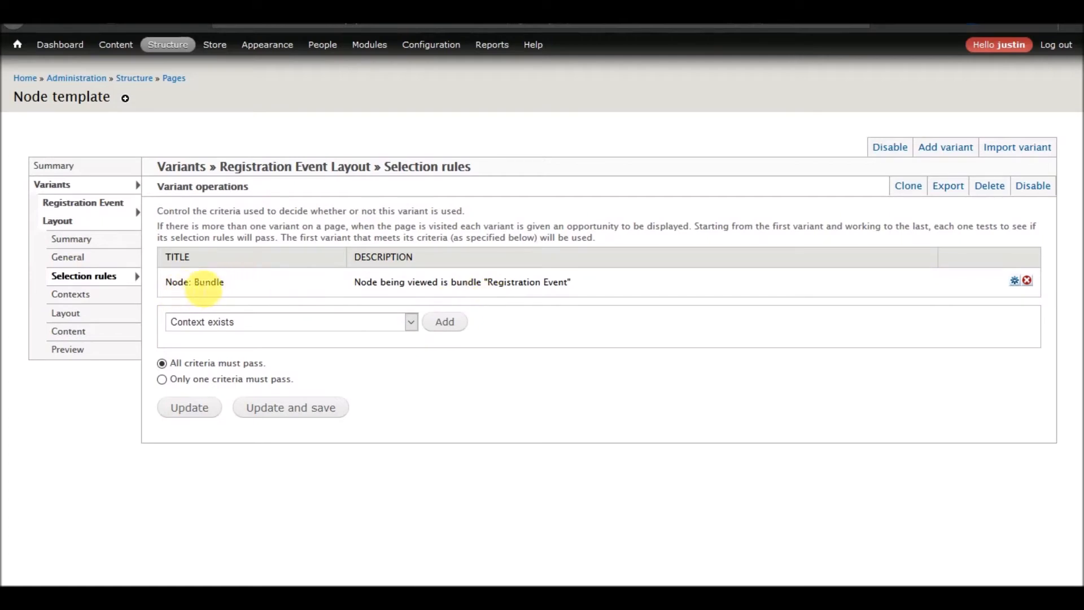
{"action": "mouse_move", "coordinate": [452, 45]}
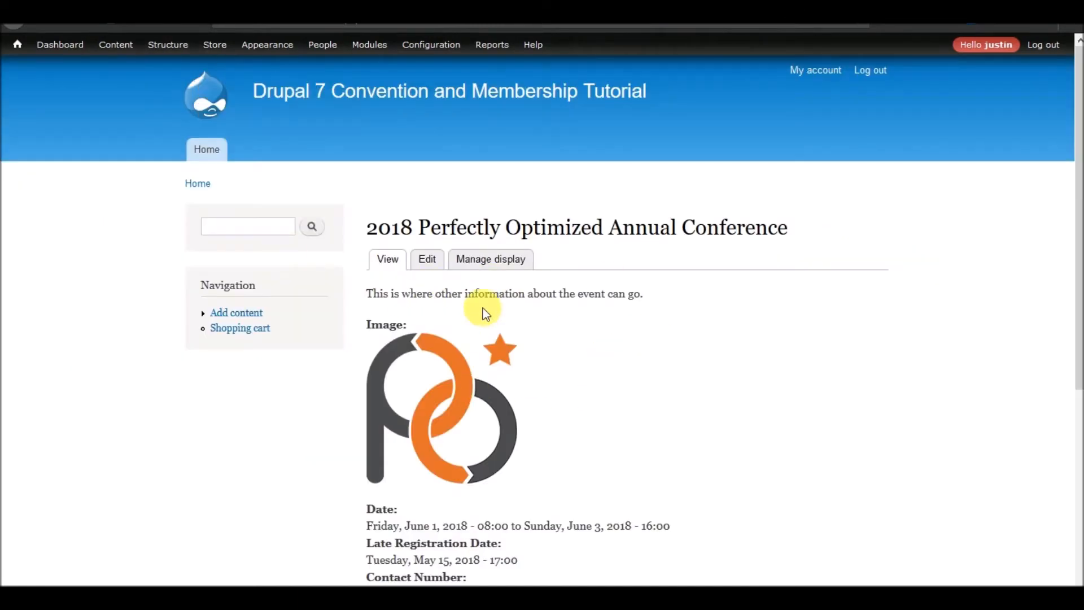
{"action": "scroll", "coordinate": [483, 307], "scroll_direction": "down", "scroll_amount": 5}
{"action": "scroll", "coordinate": [486, 314], "scroll_direction": "up", "scroll_amount": 5}
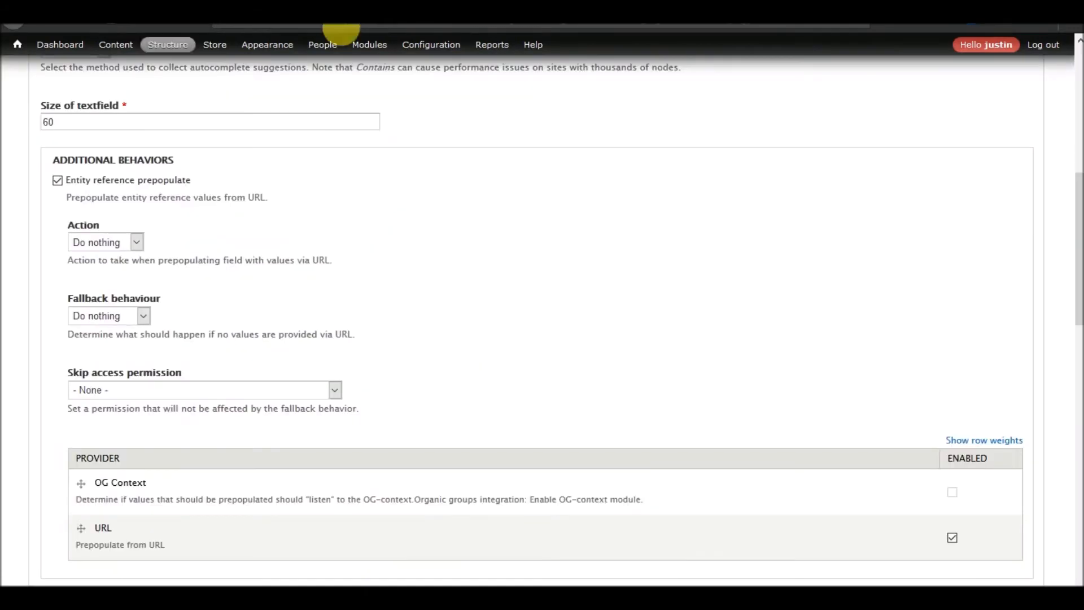
Reopen the 2018 Perfectly Optimized Annual Conference event from the content list and examine its content create links and title
{"action": "mouse_move", "coordinate": [119, 48]}
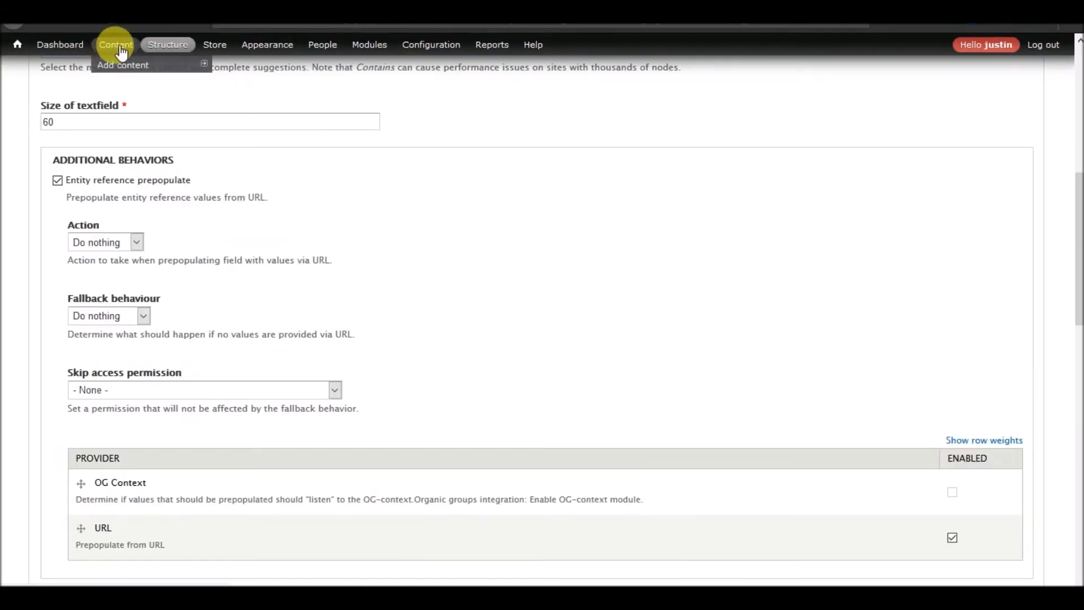
{"action": "left_click", "coordinate": [120, 51]}
{"action": "left_click", "coordinate": [117, 375]}
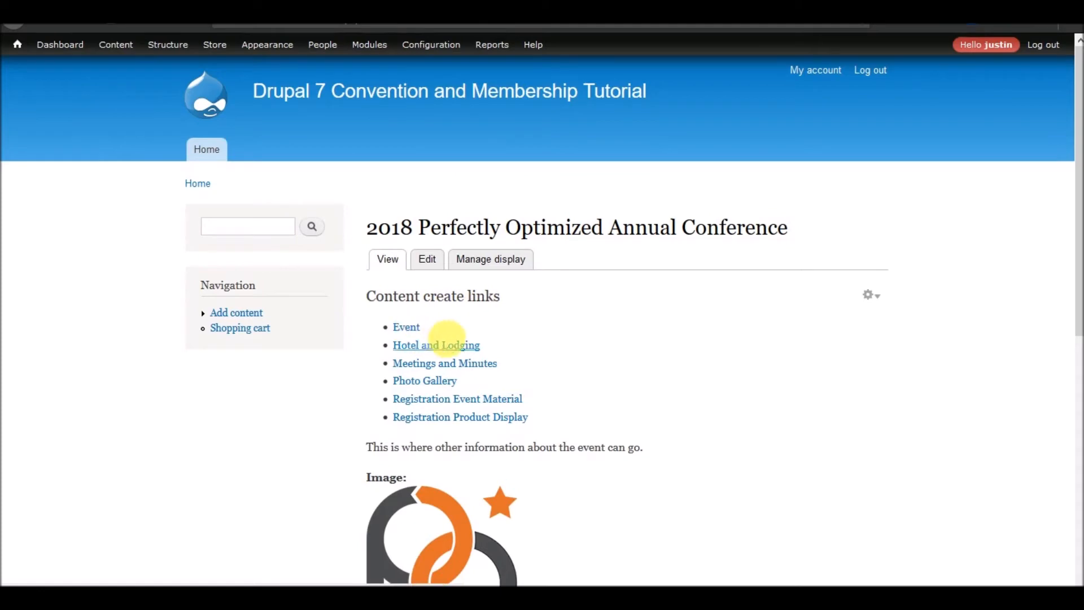
{"action": "scroll", "coordinate": [448, 342], "scroll_direction": "down", "scroll_amount": 3}
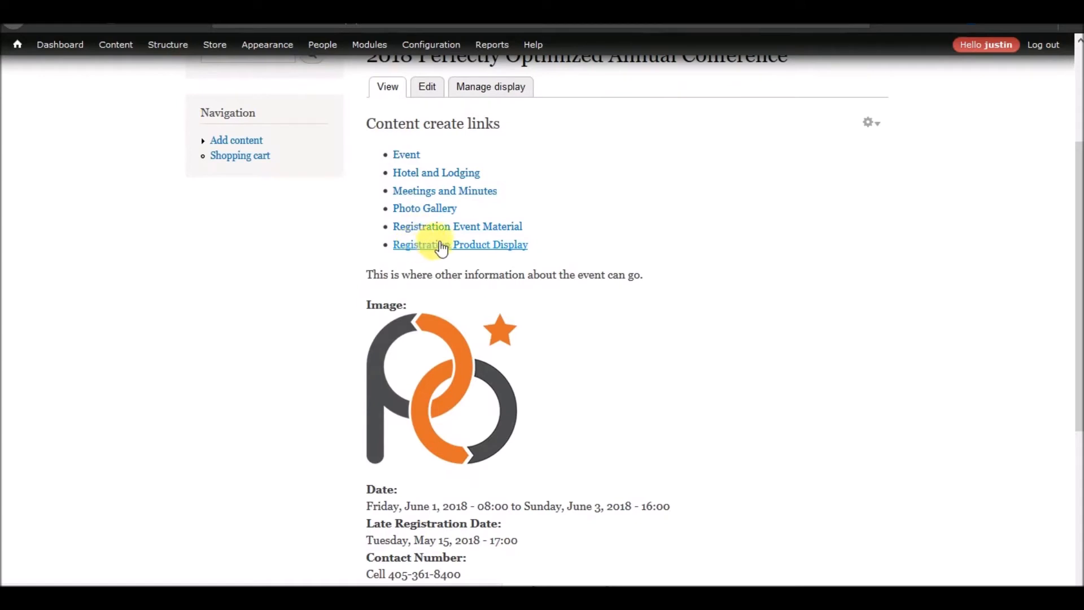
{"action": "scroll", "coordinate": [365, 278], "scroll_direction": "up", "scroll_amount": 3}
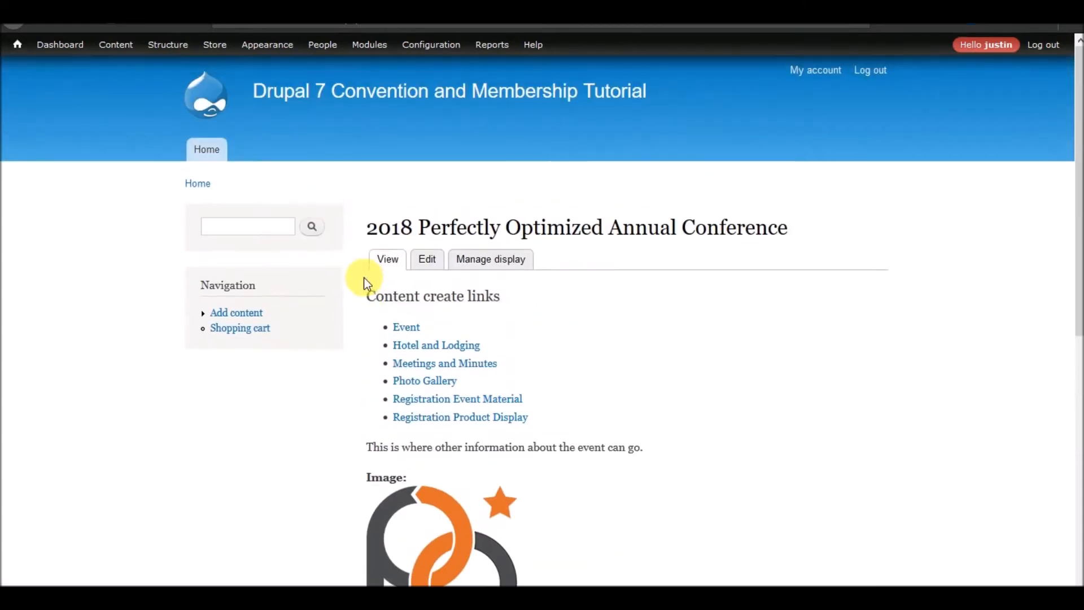
{"action": "left_click_drag", "start_coordinate": [377, 230], "coordinate": [799, 230]}
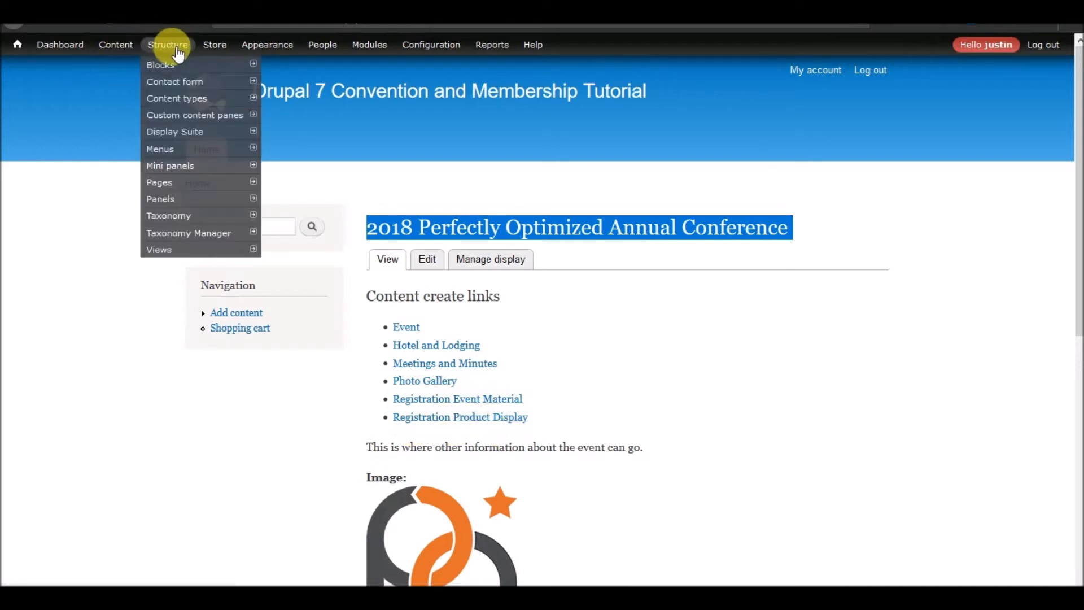
Look over the store's product types and the site's content types down to Registration Product Display
{"action": "mouse_move", "coordinate": [225, 45]}
{"action": "mouse_move", "coordinate": [228, 116]}
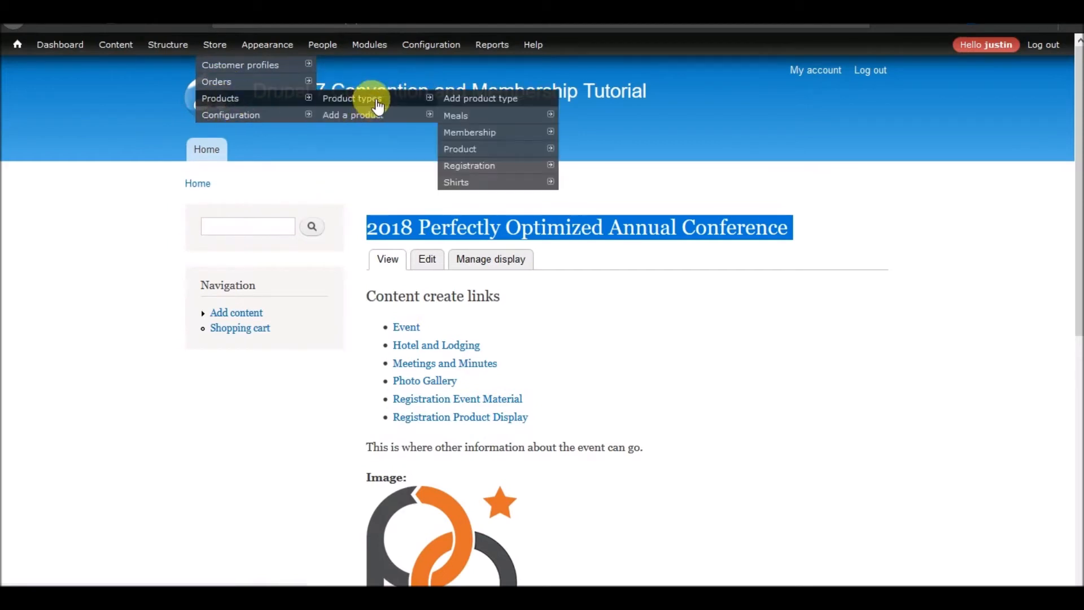
{"action": "left_click", "coordinate": [369, 99]}
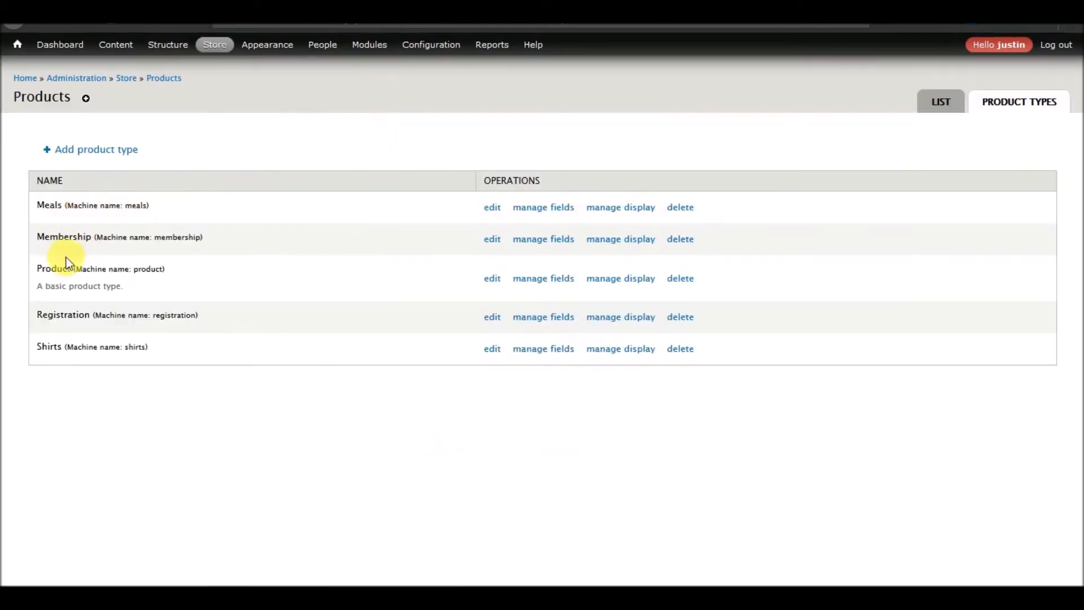
{"action": "mouse_move", "coordinate": [170, 50]}
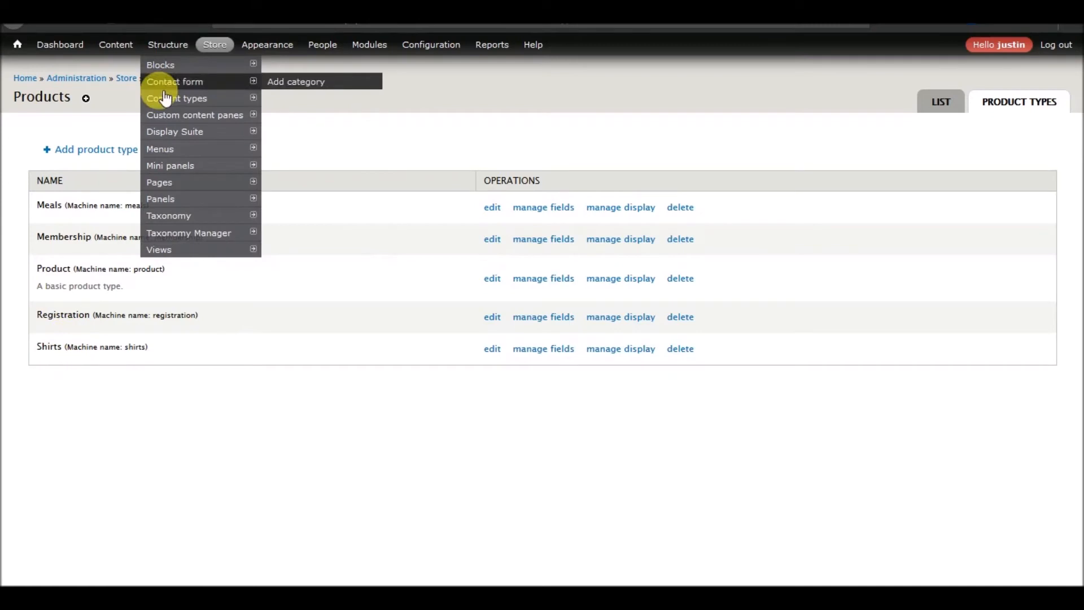
{"action": "mouse_move", "coordinate": [215, 98]}
{"action": "mouse_move", "coordinate": [323, 125]}
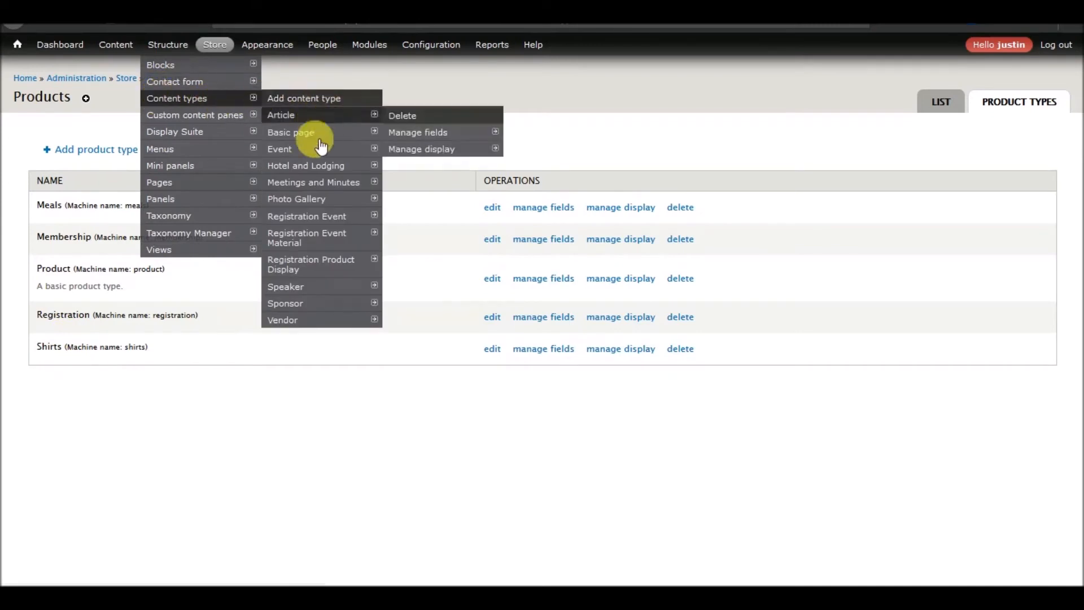
{"action": "mouse_move", "coordinate": [342, 270]}
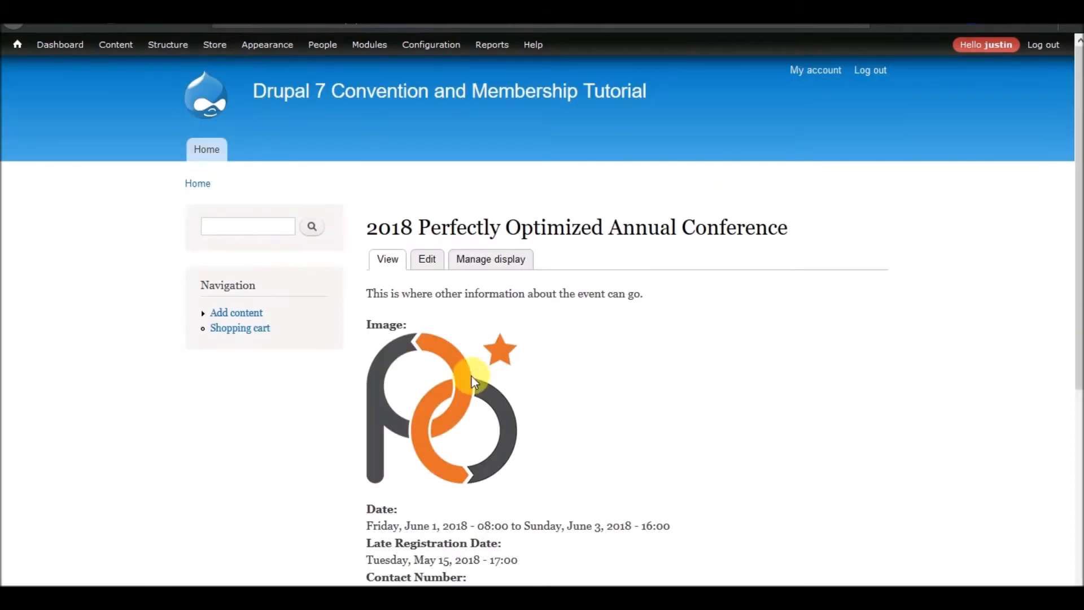
Look over the event page again and open the display settings of the Registration Product Display content type
{"action": "scroll", "coordinate": [611, 310], "scroll_direction": "down", "scroll_amount": 5}
{"action": "scroll", "coordinate": [612, 309], "scroll_direction": "up", "scroll_amount": 5}
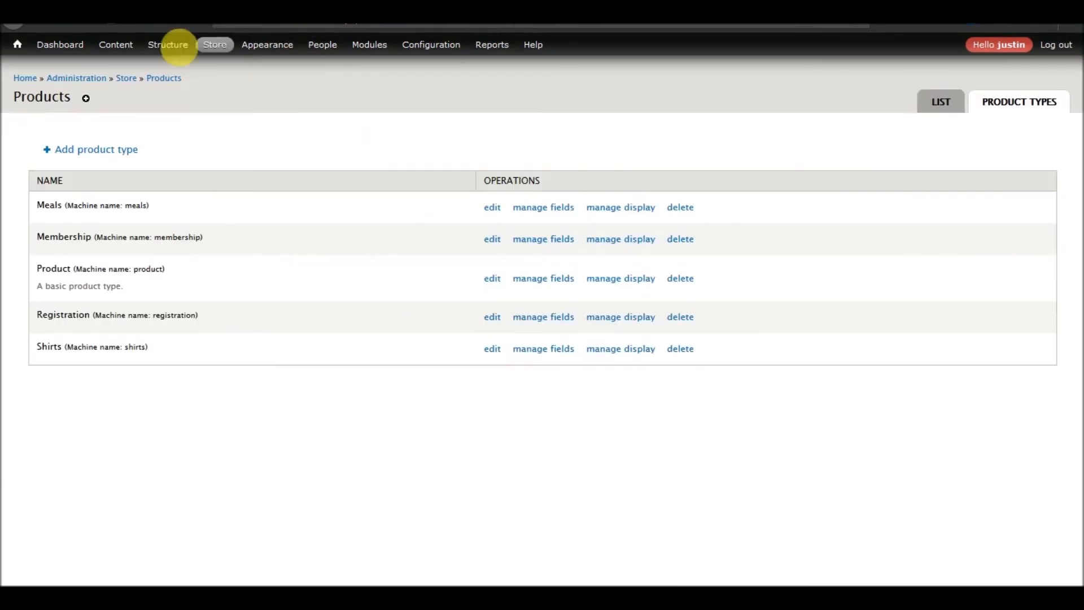
{"action": "mouse_move", "coordinate": [179, 47]}
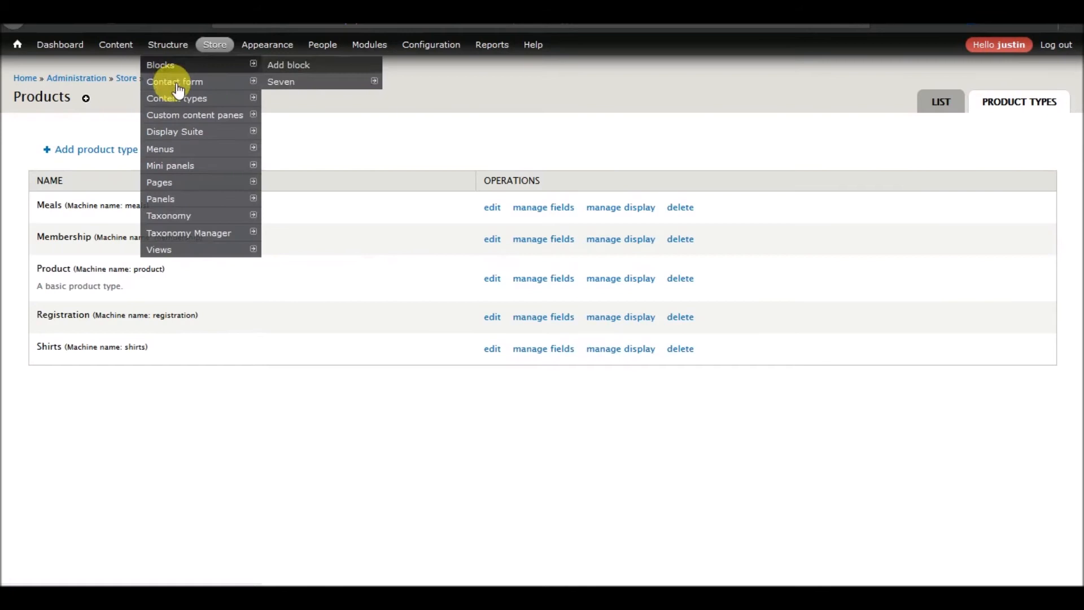
{"action": "mouse_move", "coordinate": [181, 97]}
{"action": "mouse_move", "coordinate": [305, 262]}
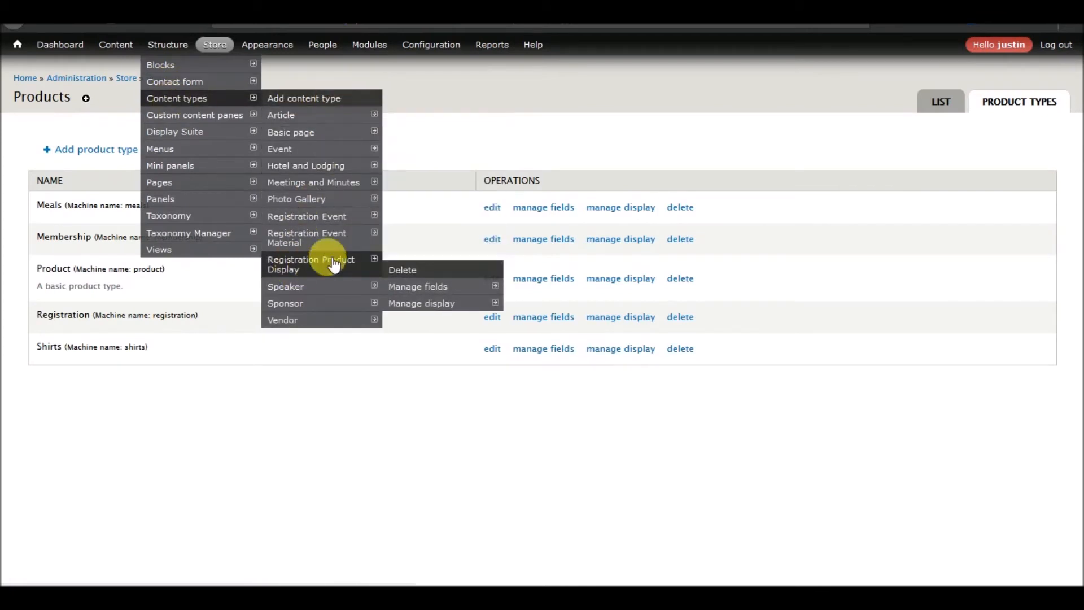
{"action": "left_click", "coordinate": [427, 307]}
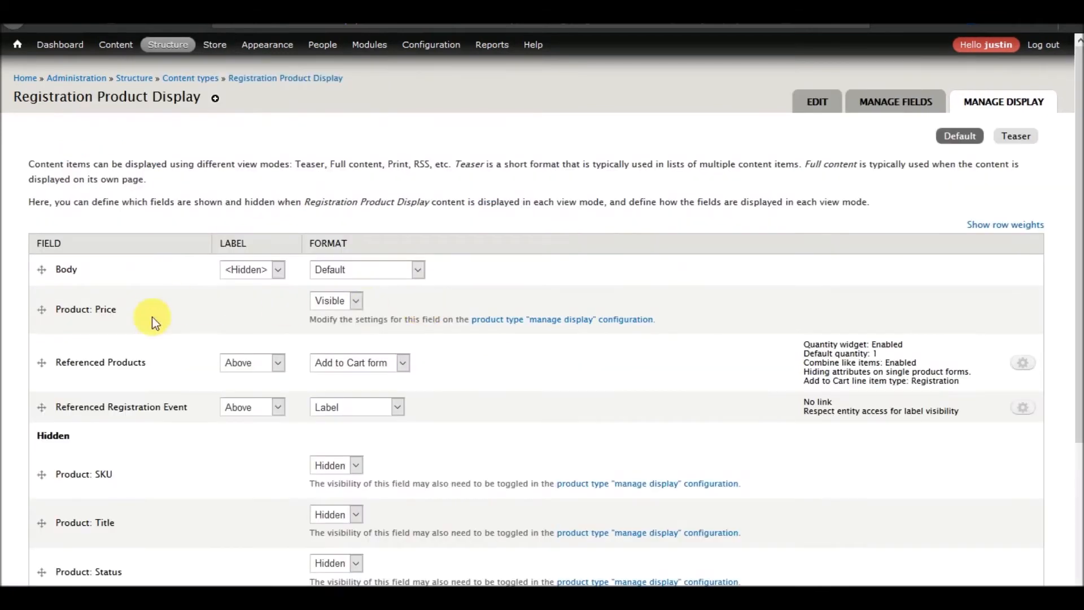
Examine the Add to Cart form settings of Referenced Products, including the available line item types
{"action": "left_click", "coordinate": [1032, 363]}
{"action": "scroll", "coordinate": [357, 261], "scroll_direction": "down", "scroll_amount": 6}
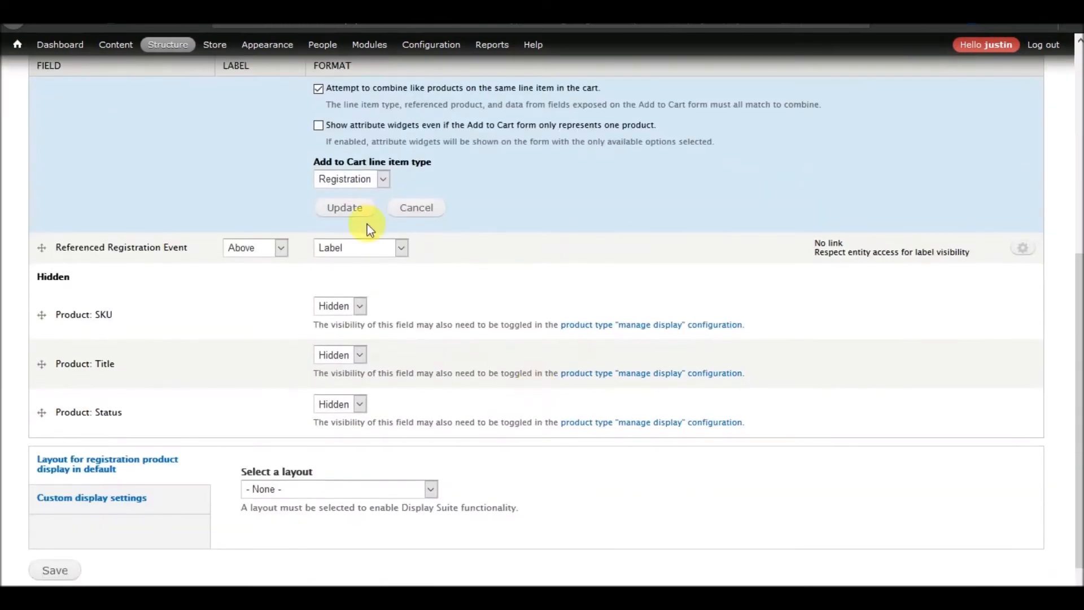
{"action": "left_click", "coordinate": [382, 180]}
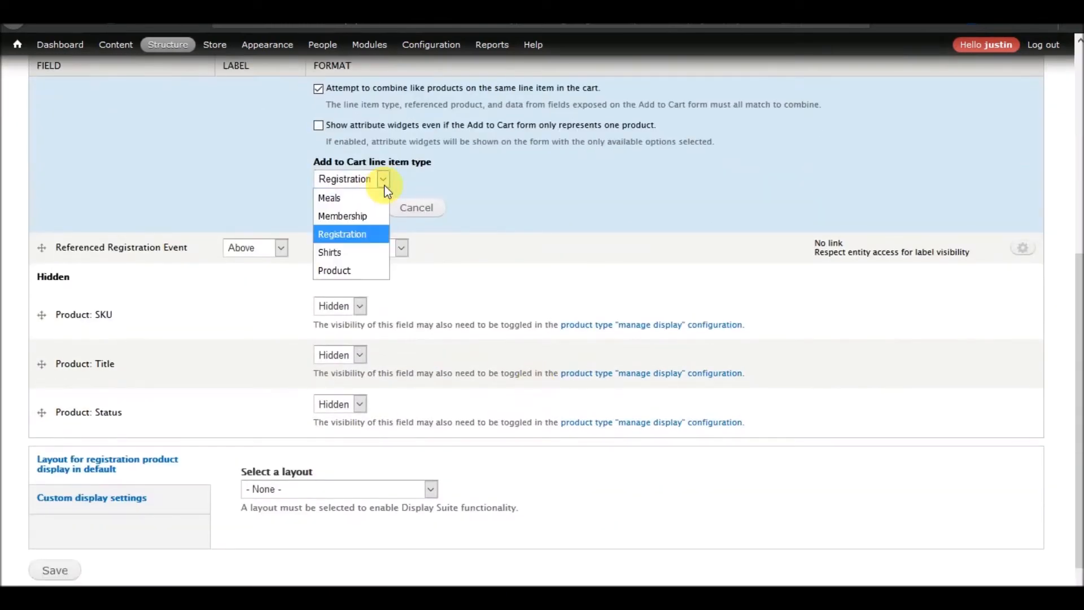
{"action": "left_click", "coordinate": [358, 234]}
{"action": "scroll", "coordinate": [564, 365], "scroll_direction": "up", "scroll_amount": 6}
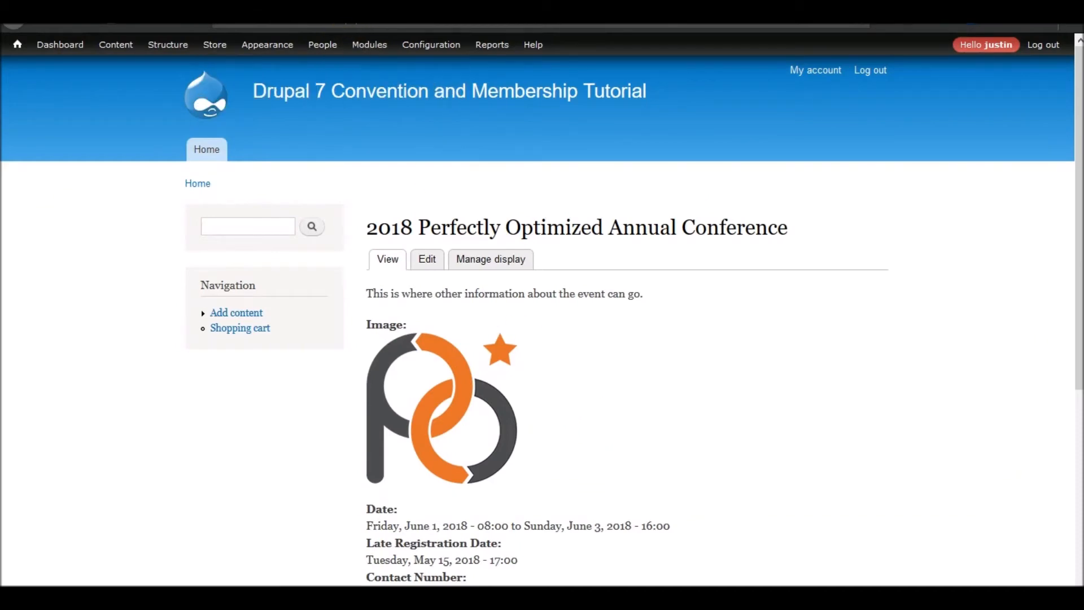
Look over the 2018 Perfectly Optimized Annual Conference page and open the Hotel and Lodging creation form from its content create links
{"action": "left_click", "coordinate": [403, 263]}
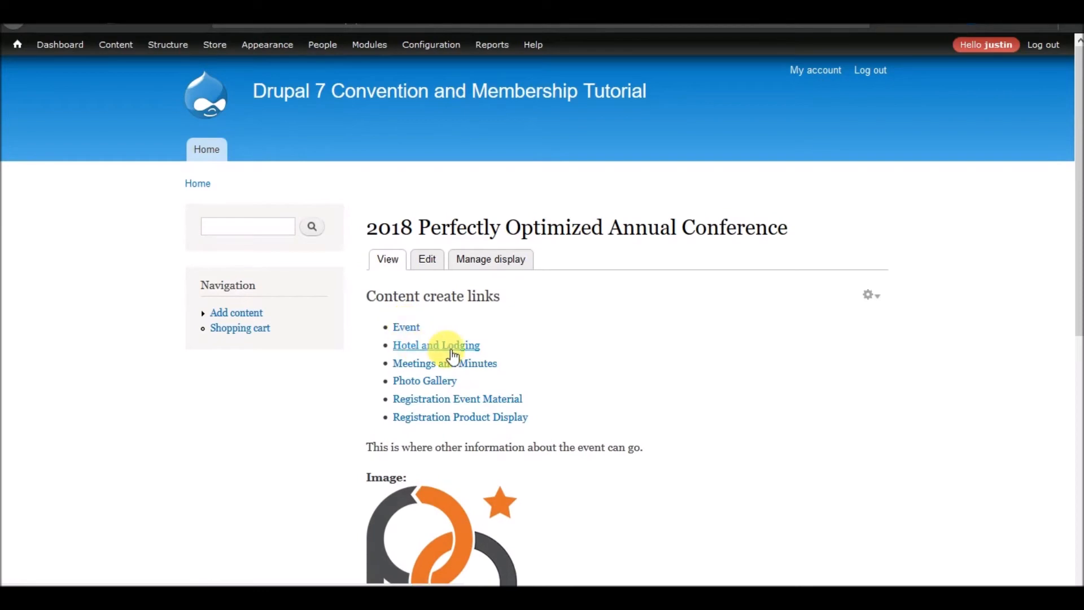
{"action": "scroll", "coordinate": [449, 454], "scroll_direction": "down", "scroll_amount": 5}
{"action": "scroll", "coordinate": [449, 452], "scroll_direction": "down", "scroll_amount": 2}
{"action": "scroll", "coordinate": [449, 452], "scroll_direction": "up", "scroll_amount": 8}
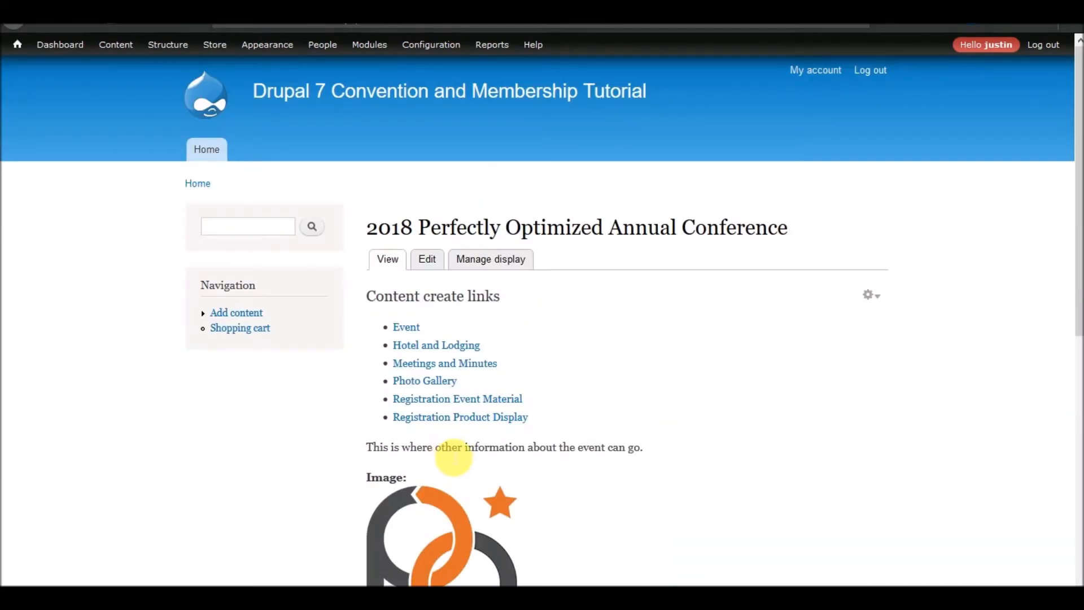
{"action": "left_click", "coordinate": [435, 347]}
{"action": "left_click", "coordinate": [150, 159]}
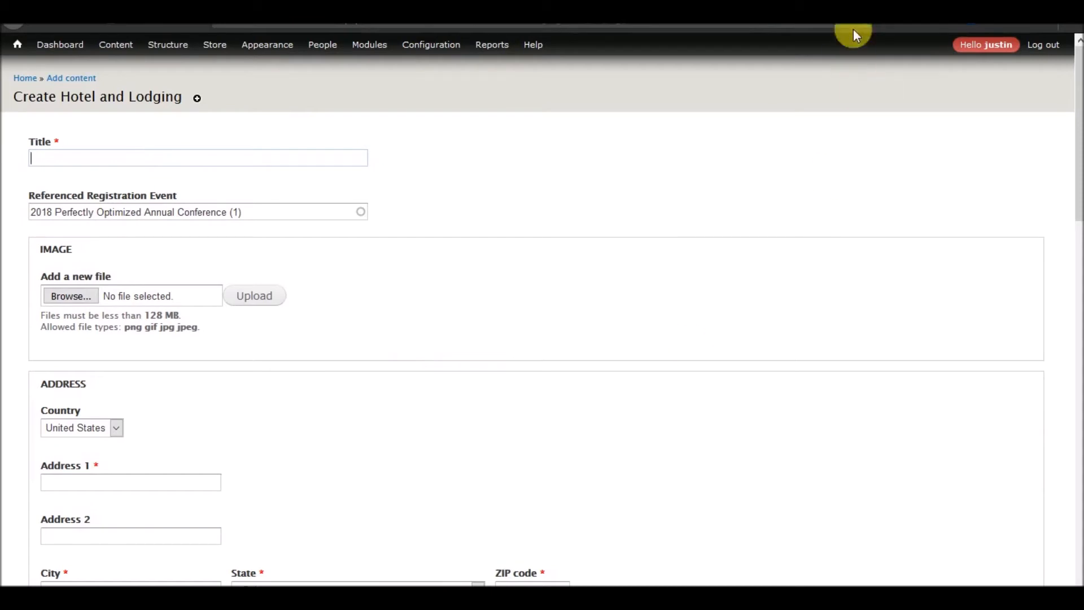
Search the web for "embassy suites okc" and open the Embassy Suites Oklahoma City near Will Rogers Airport page
{"action": "left_click", "coordinate": [492, 12]}
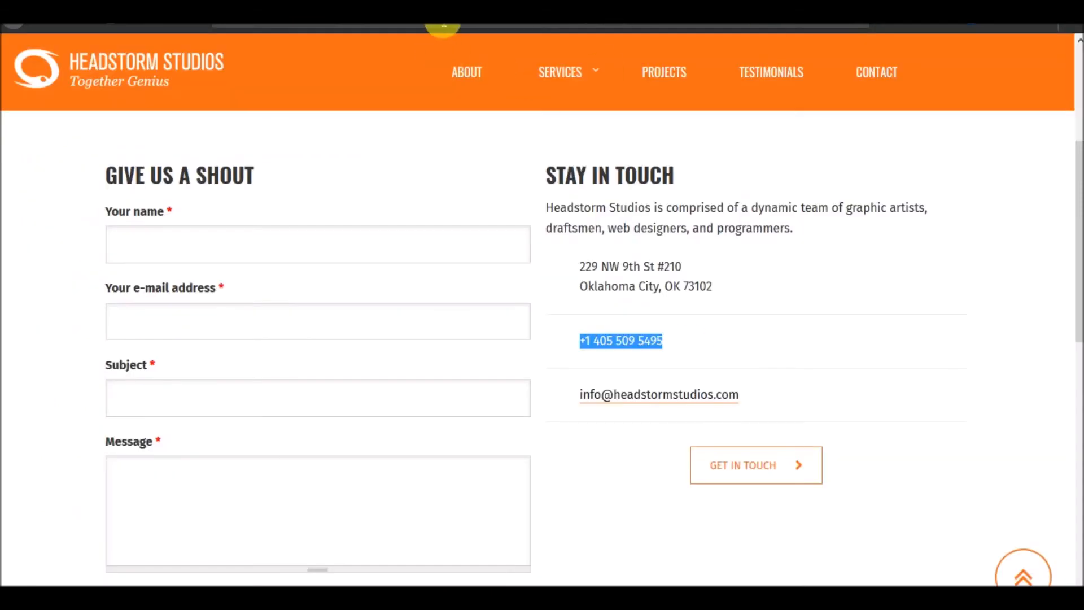
{"action": "left_click", "coordinate": [438, 27]}
{"action": "type", "text": "ebm"}
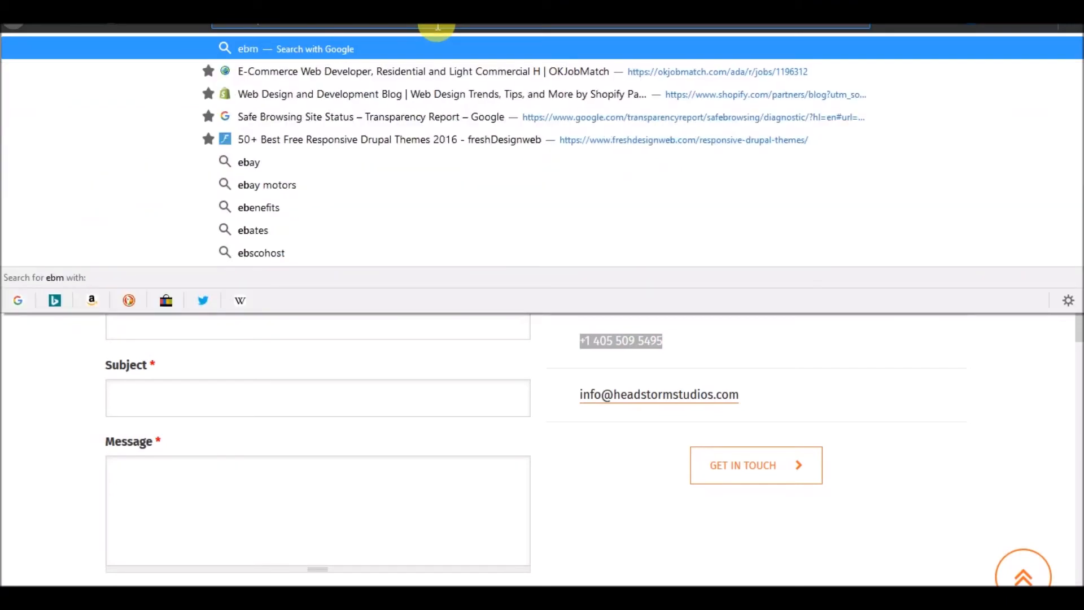
{"action": "type", "text": "assy suites"}
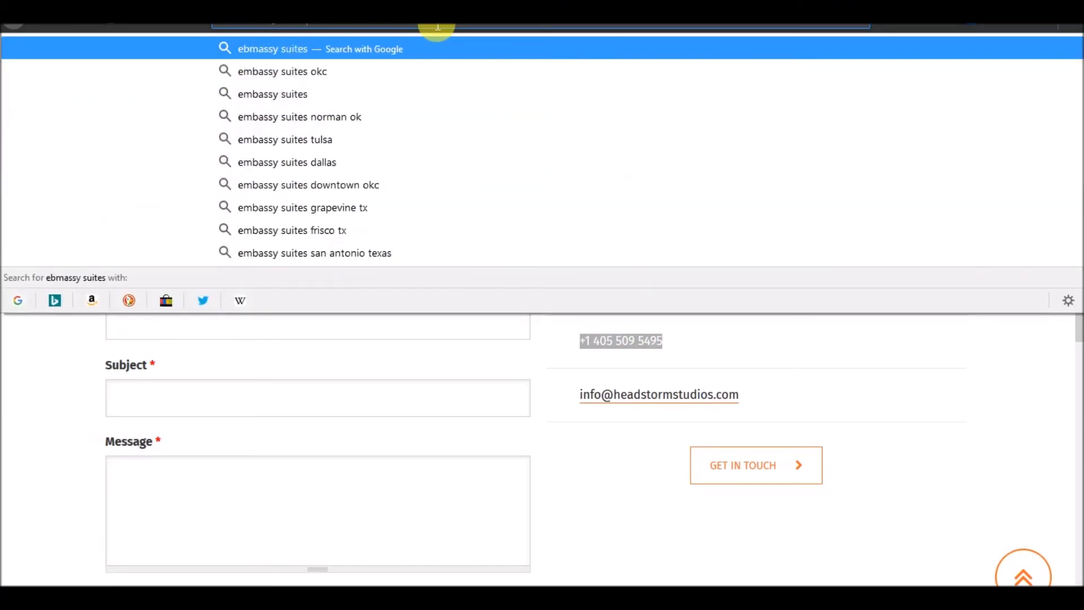
{"action": "key", "text": "Return"}
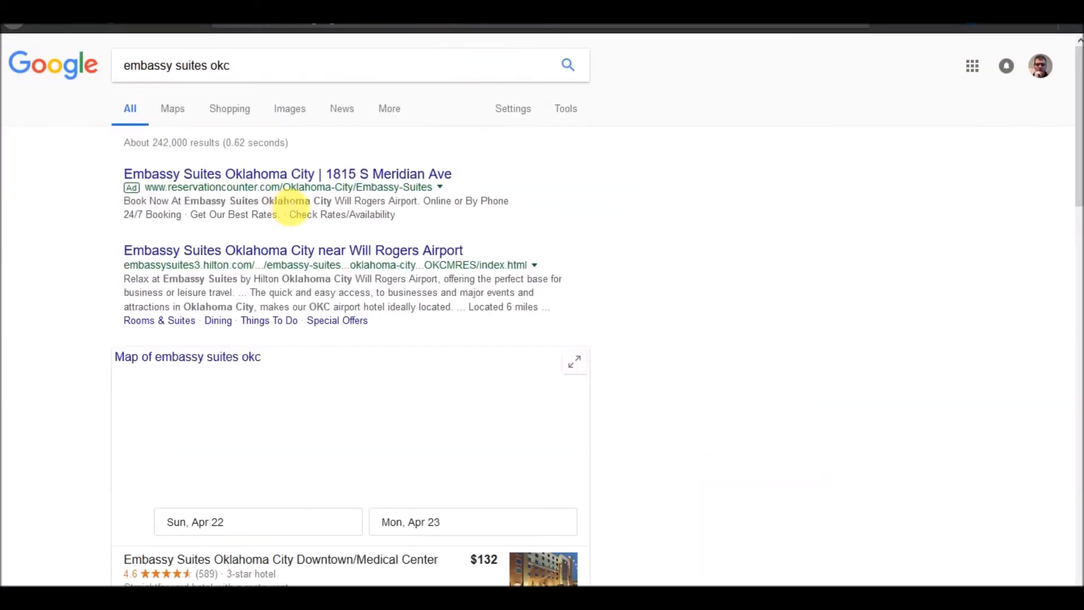
{"action": "left_click", "coordinate": [189, 253]}
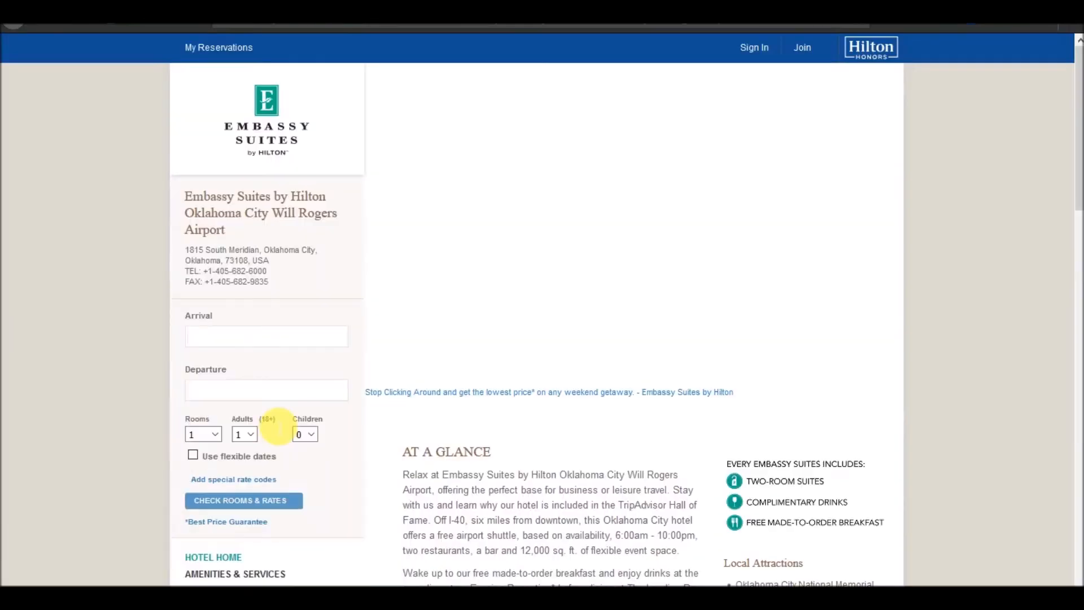
Copy the hotel's postal address from its website and title the new Hotel and Lodging content "Embassy Suites"
{"action": "double_click", "coordinate": [270, 261]}
{"action": "left_click_drag", "start_coordinate": [226, 265], "coordinate": [180, 250]}
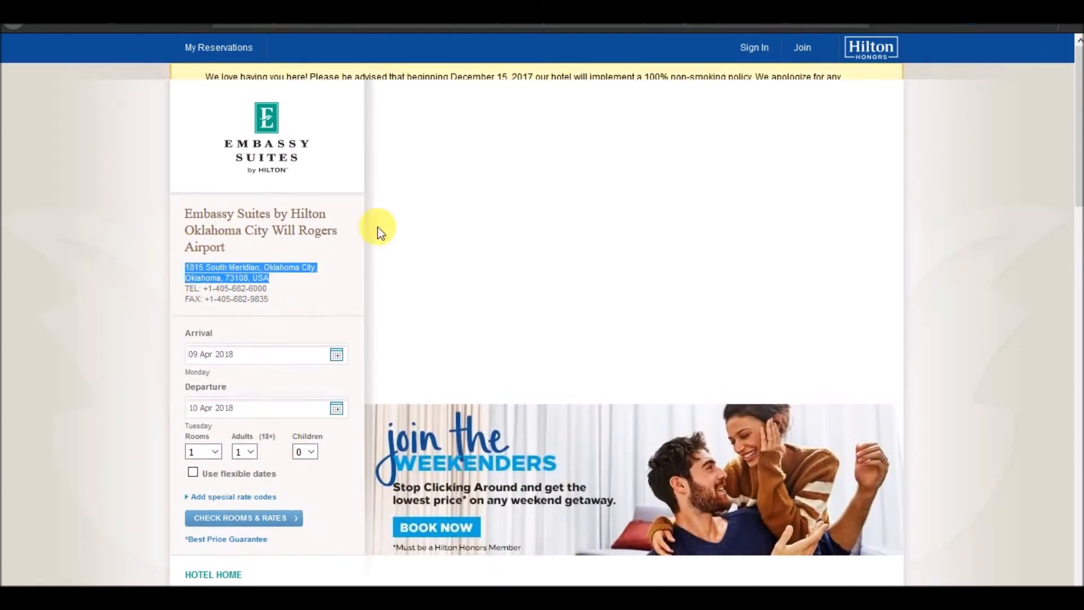
{"action": "left_click", "coordinate": [169, 12]}
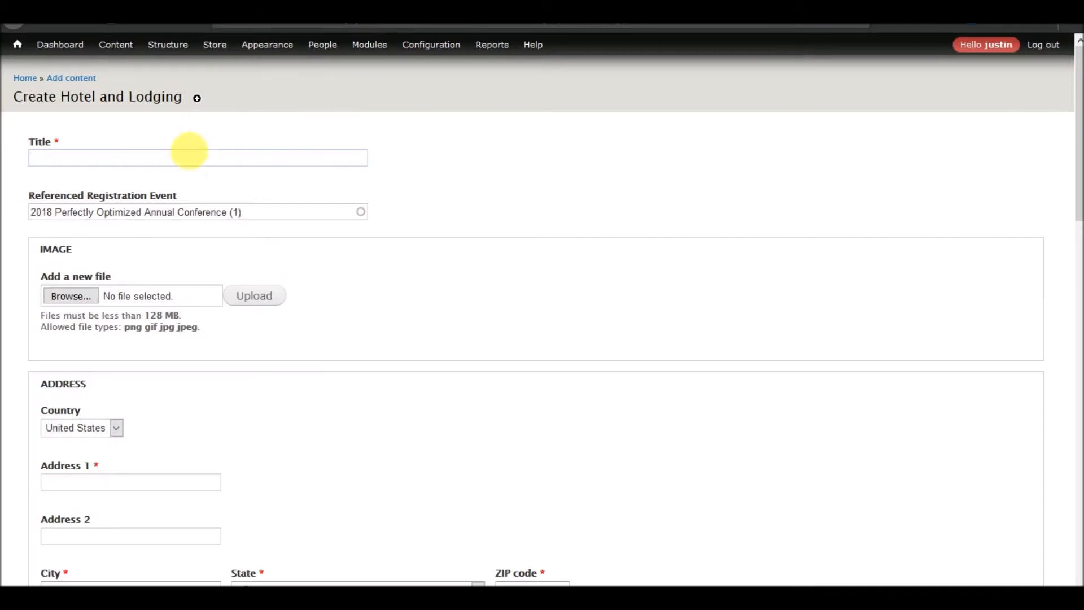
{"action": "left_click", "coordinate": [194, 160]}
{"action": "type", "text": "Embassy Suites"}
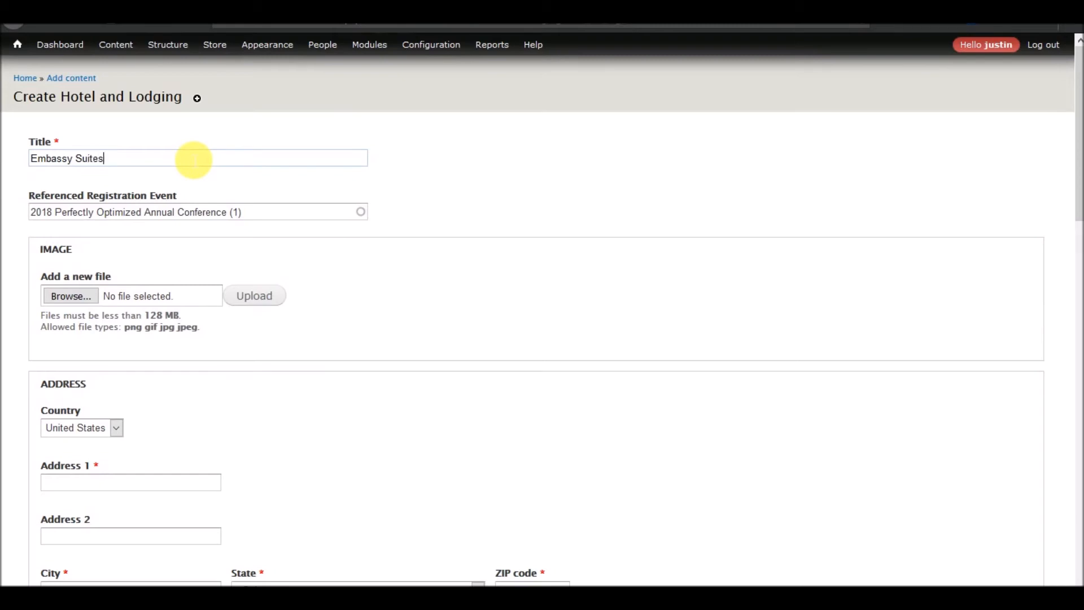
{"action": "left_click", "coordinate": [621, 12]}
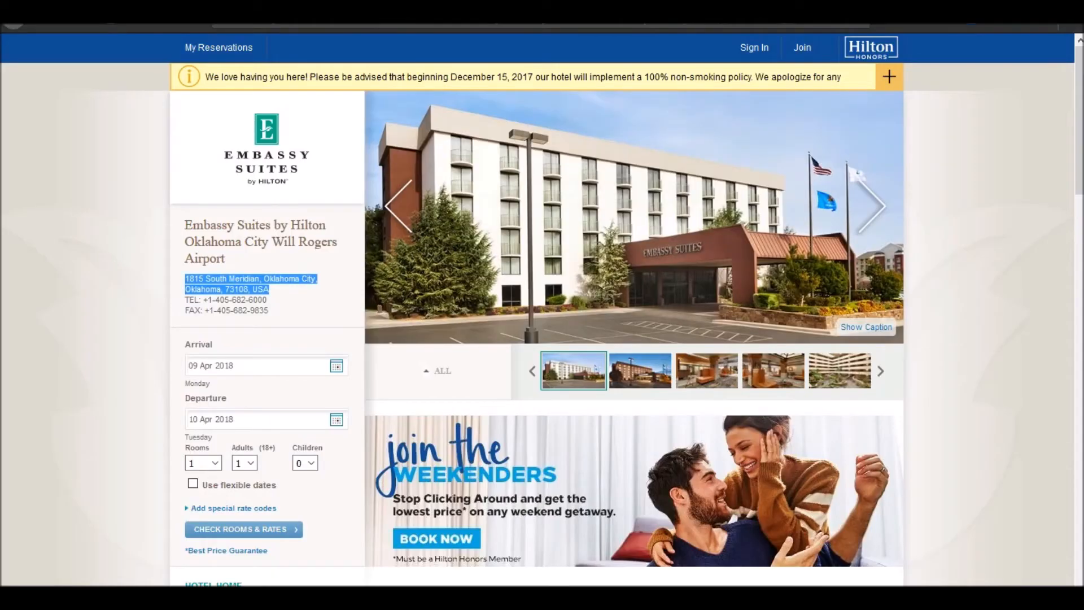
{"action": "left_click", "coordinate": [395, 12]}
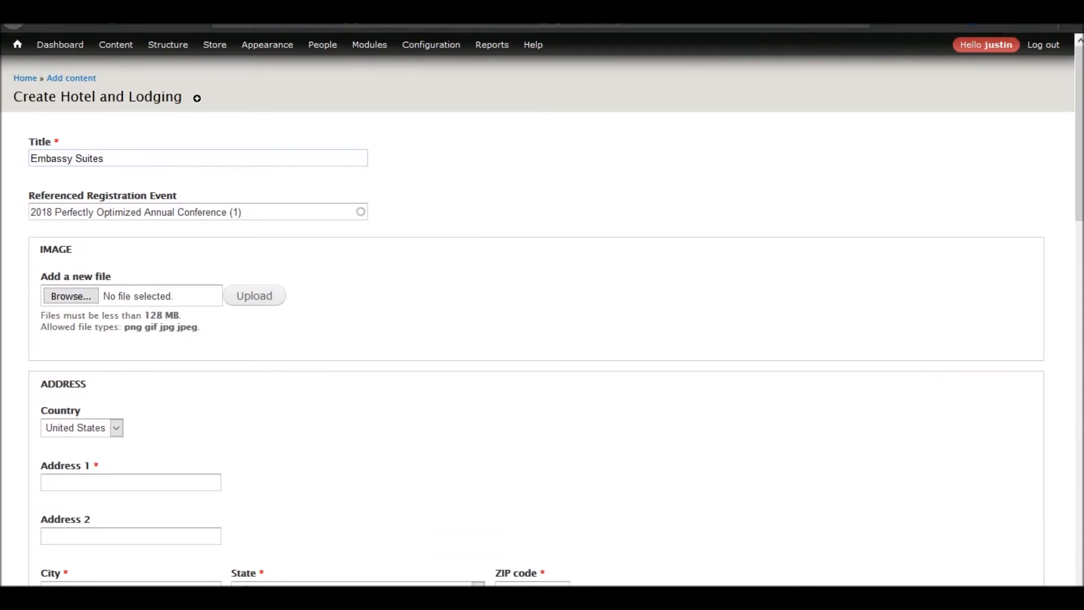
{"action": "left_click", "coordinate": [537, 13]}
{"action": "right_click", "coordinate": [264, 138]}
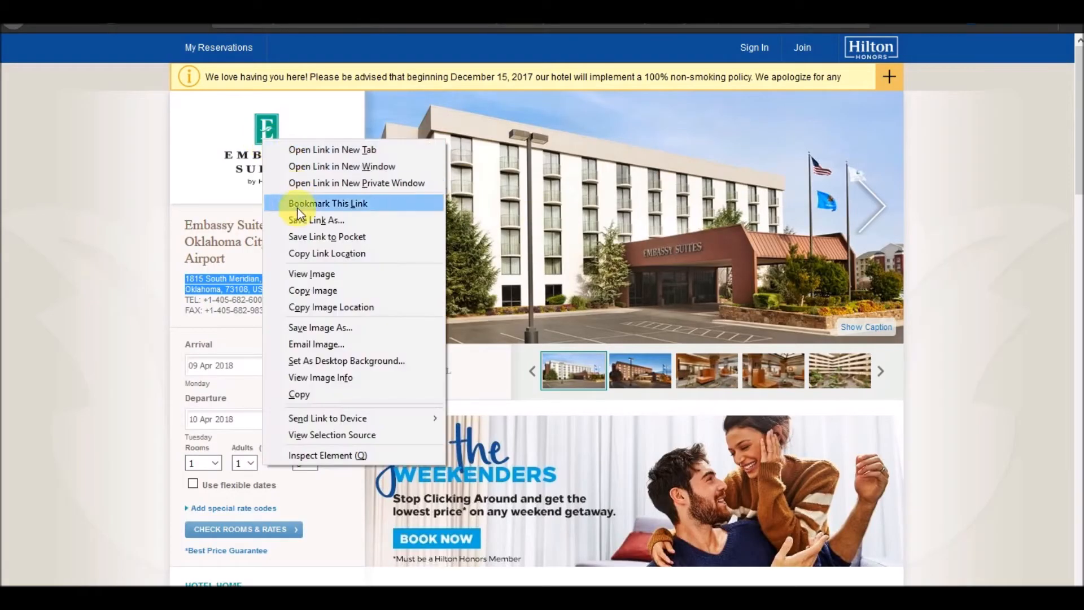
{"action": "left_click", "coordinate": [125, 177]}
{"action": "left_click", "coordinate": [305, 12]}
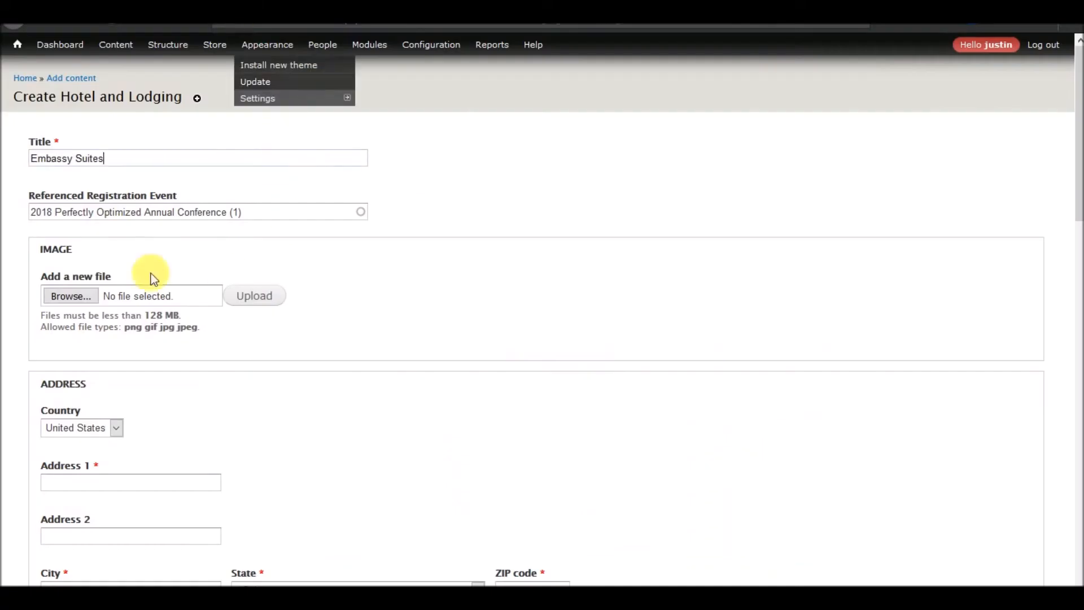
Paste the copied hotel address into Address 1 and remove the country from it
{"action": "scroll", "coordinate": [240, 338], "scroll_direction": "down", "scroll_amount": 4}
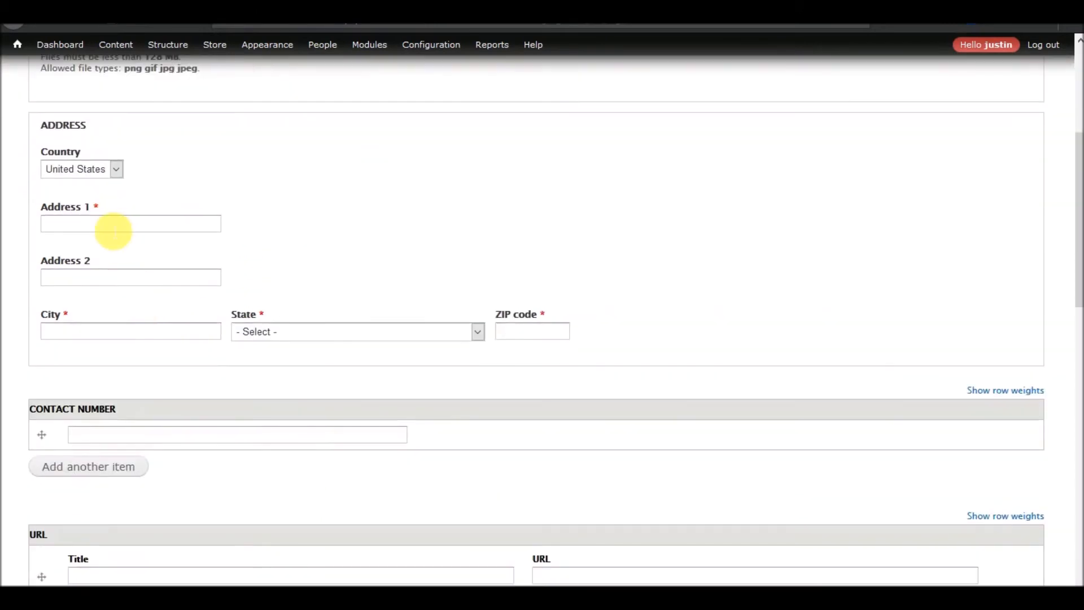
{"action": "type", "text": "Oklahoma City, Oklahoma, 73108, USA"}
{"action": "left_click_drag", "start_coordinate": [217, 224], "coordinate": [162, 224]}
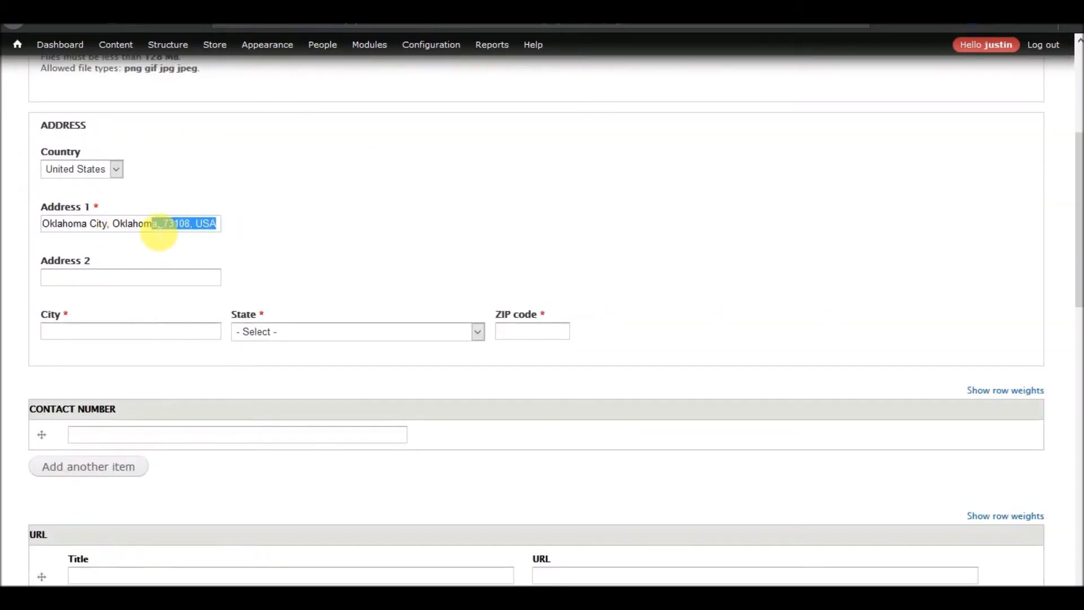
{"action": "left_click", "coordinate": [193, 225]}
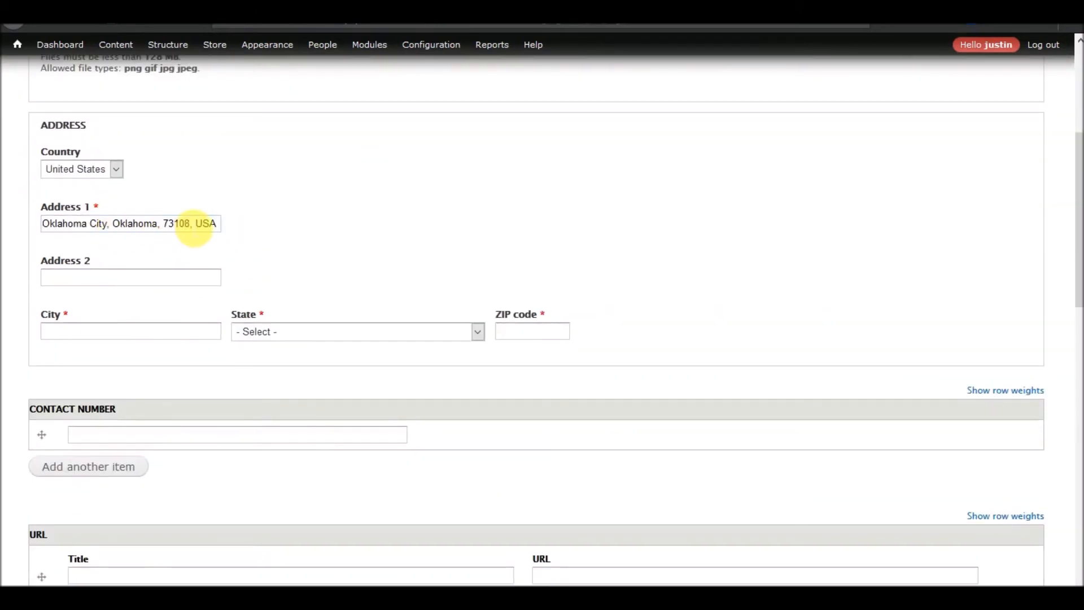
{"action": "left_click_drag", "start_coordinate": [193, 225], "coordinate": [274, 230]}
{"action": "key", "text": "BackSpace"}
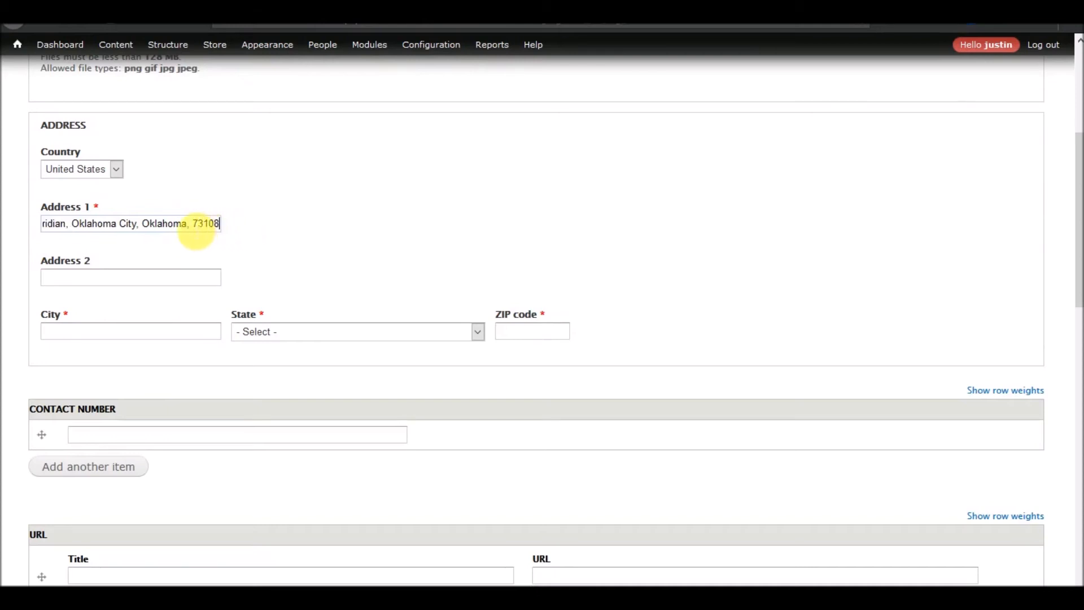
Move the ZIP code from Address 1 into its own field and trim Address 1 to the street address only
{"action": "left_click_drag", "start_coordinate": [192, 224], "coordinate": [225, 222]}
{"action": "key", "text": "ctrl+x"}
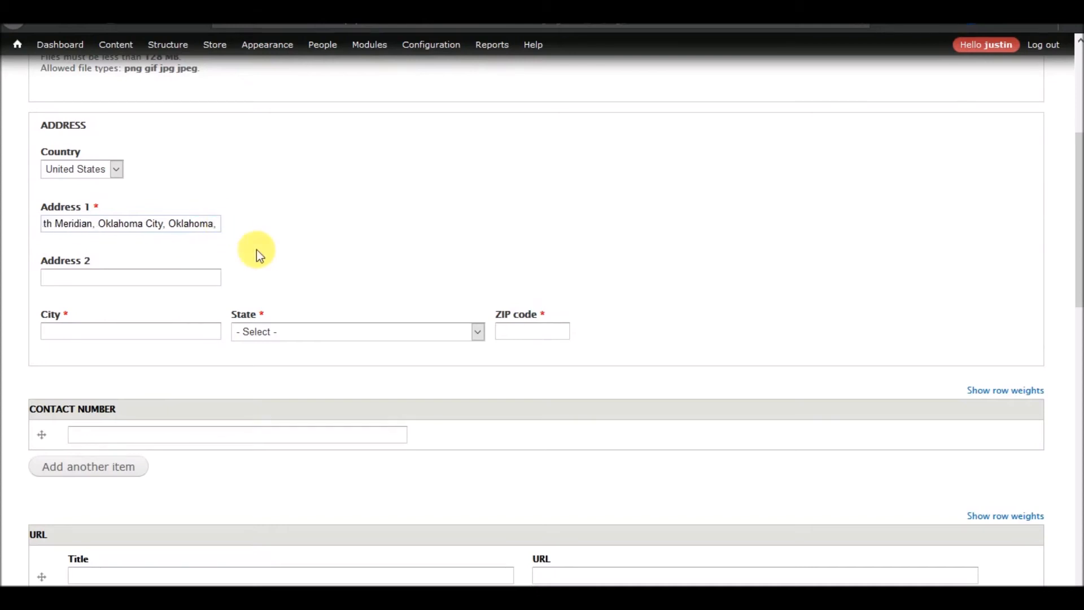
{"action": "left_click", "coordinate": [525, 333]}
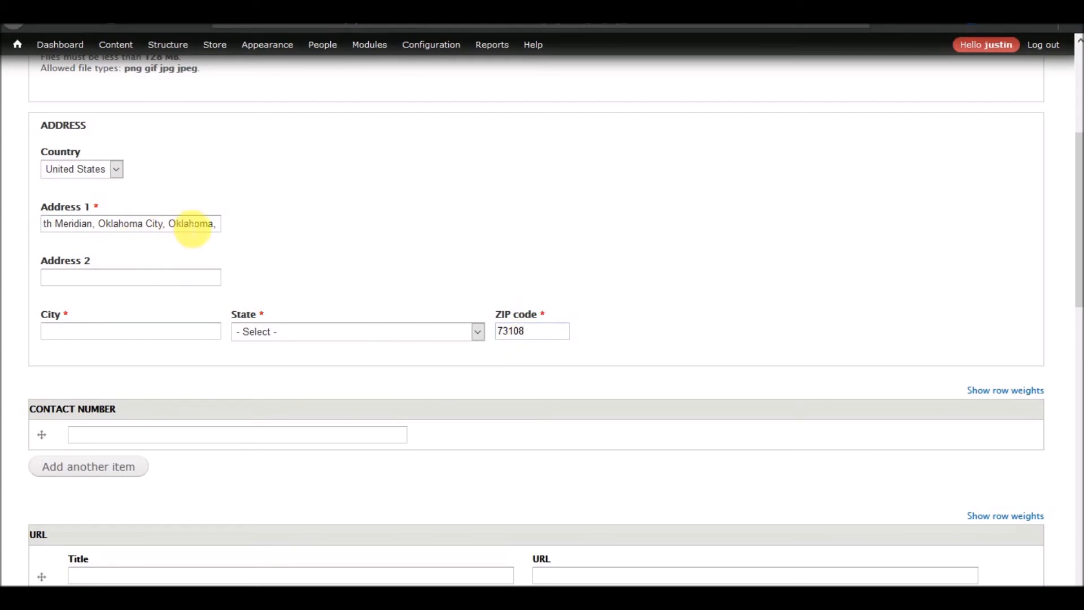
{"action": "left_click_drag", "start_coordinate": [170, 225], "coordinate": [286, 233]}
{"action": "key", "text": "BackSpace"}
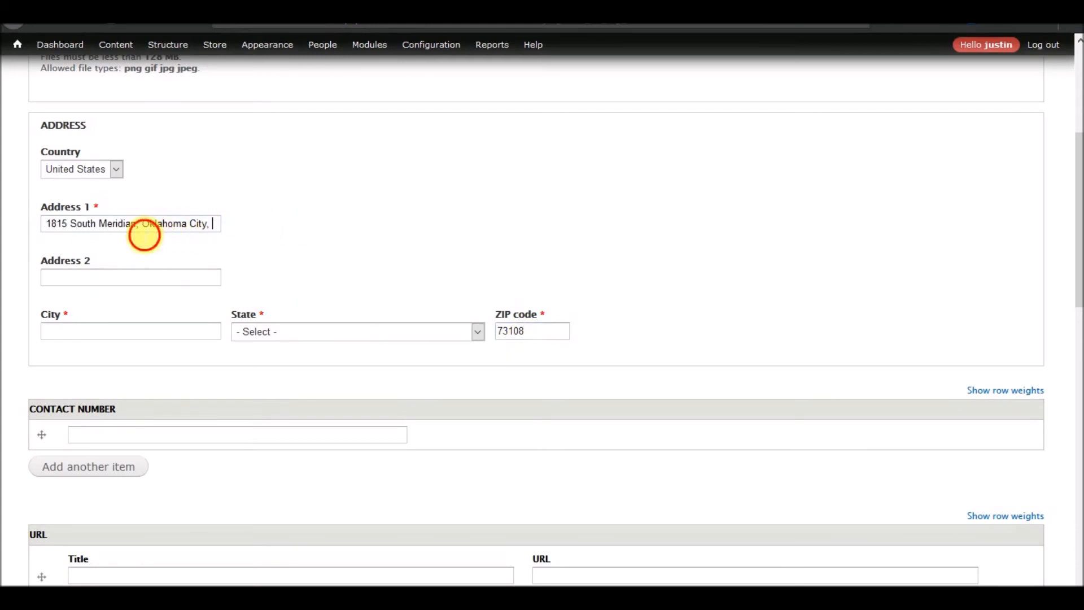
{"action": "left_click_drag", "start_coordinate": [139, 225], "coordinate": [322, 235]}
{"action": "key", "text": "BackSpace"}
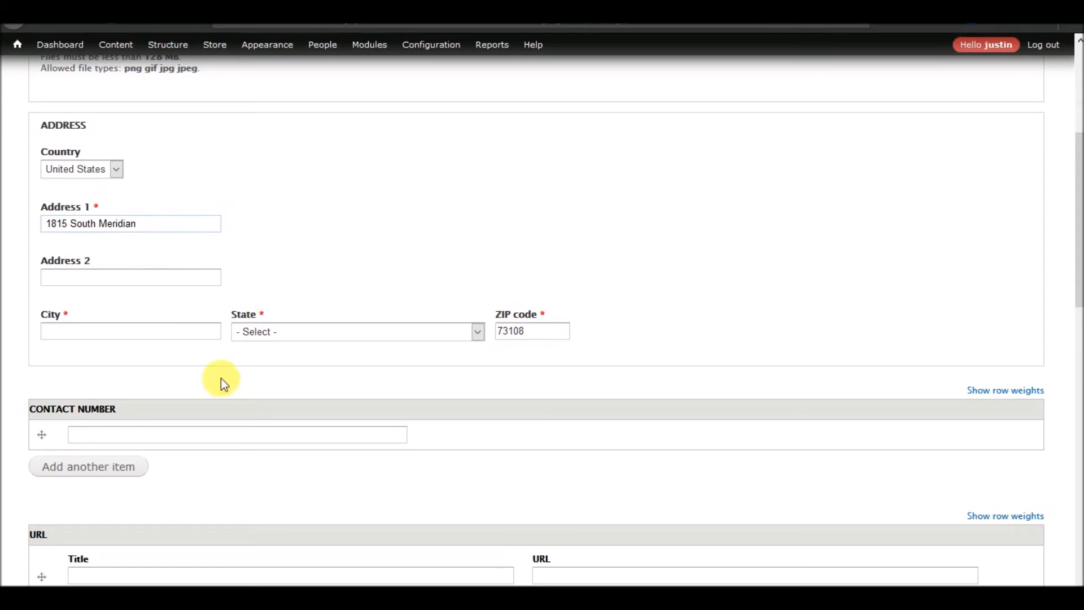
Set the hotel's state to Oklahoma and its city to Oklahoma City
{"action": "left_click", "coordinate": [330, 326]}
{"action": "key", "text": "o"}
{"action": "key", "text": "k"}
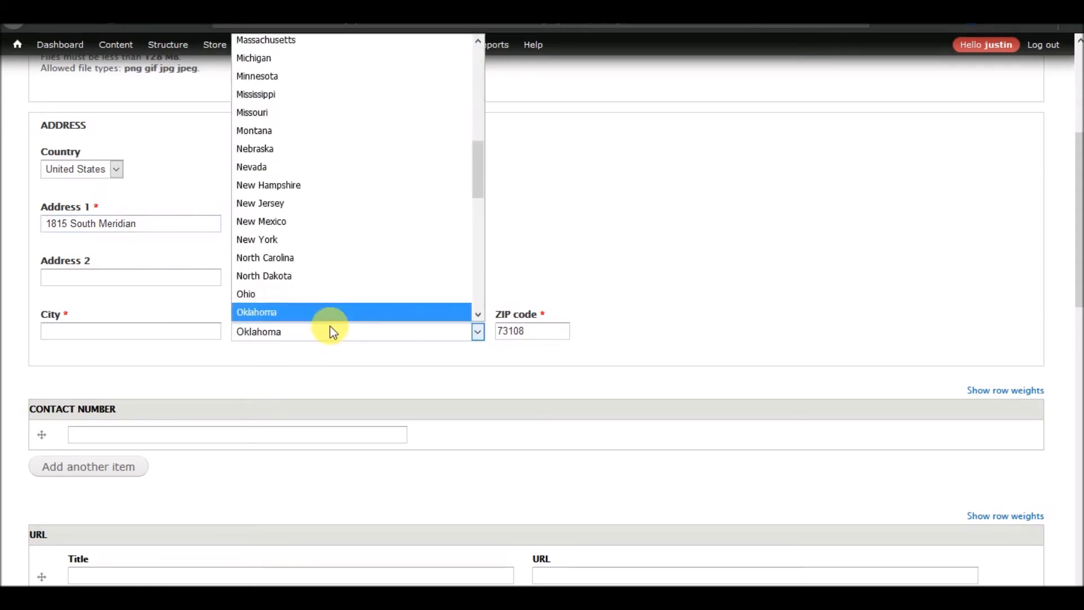
{"action": "key", "text": "Return"}
{"action": "key", "text": "shift+Tab"}
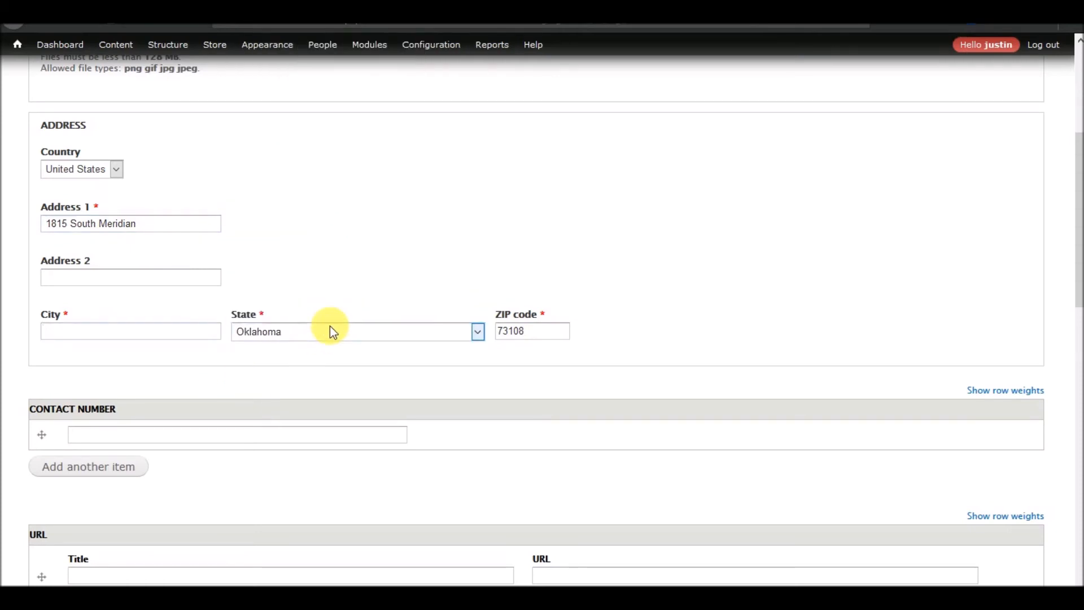
{"action": "type", "text": "Oklahoma,"}
{"action": "key", "text": "BackSpace"}
{"action": "key", "text": "BackSpace"}
{"action": "type", "text": "City"}
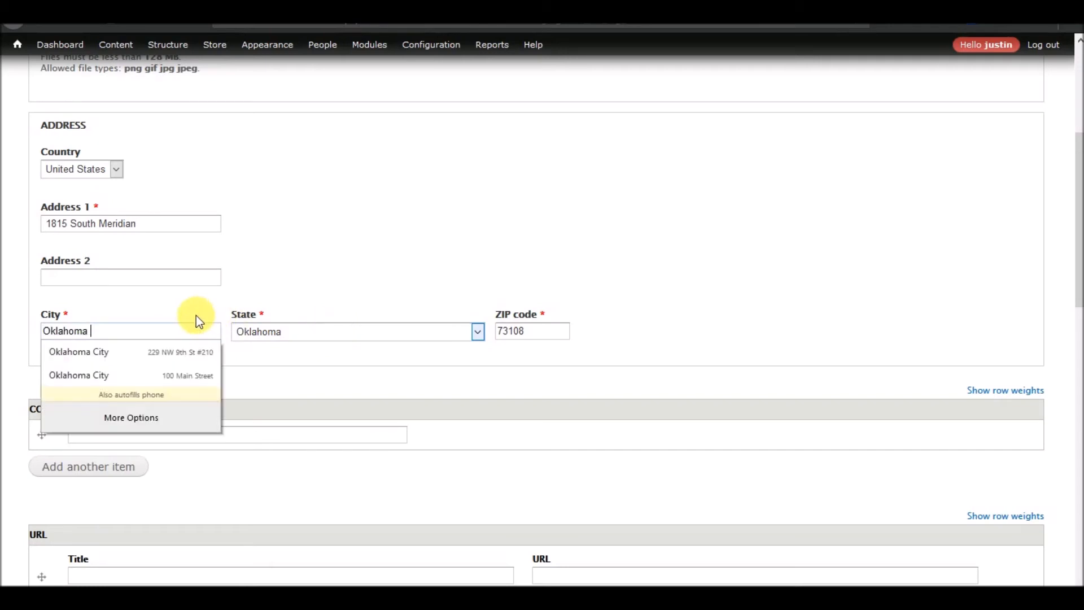
{"action": "left_click", "coordinate": [358, 226]}
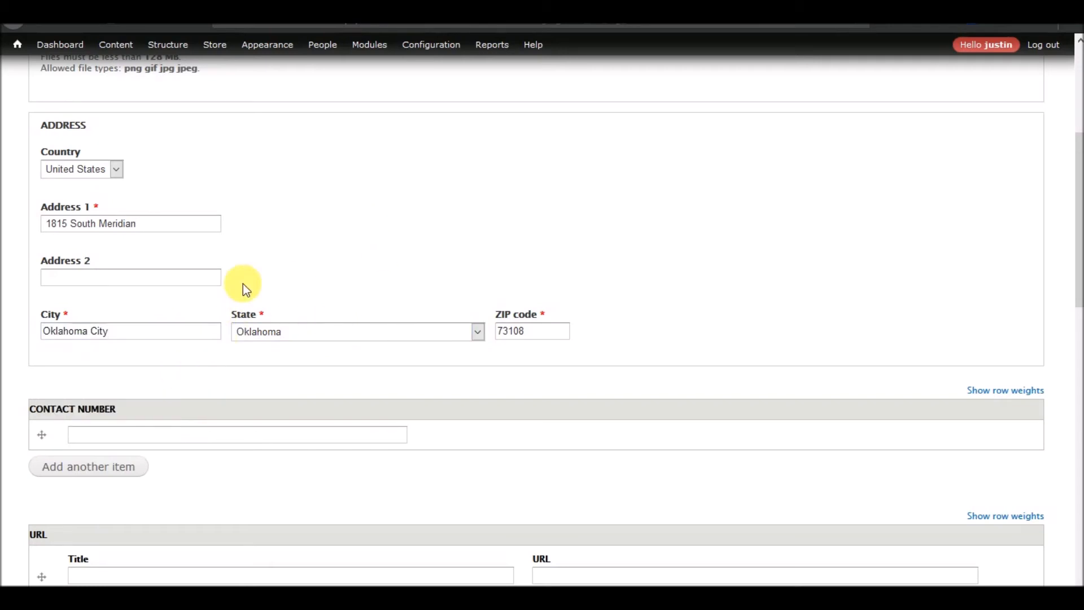
Copy the hotel's telephone number from its website into the first Contact Number entry
{"action": "scroll", "coordinate": [243, 284], "scroll_direction": "down", "scroll_amount": 6}
{"action": "left_click", "coordinate": [163, 95]}
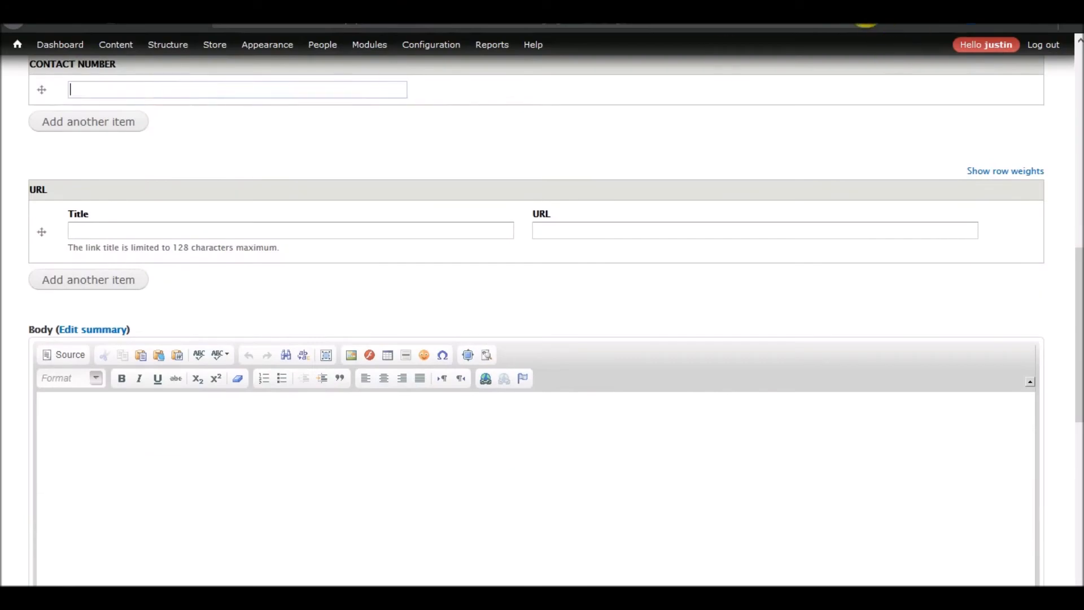
{"action": "left_click", "coordinate": [861, 7]}
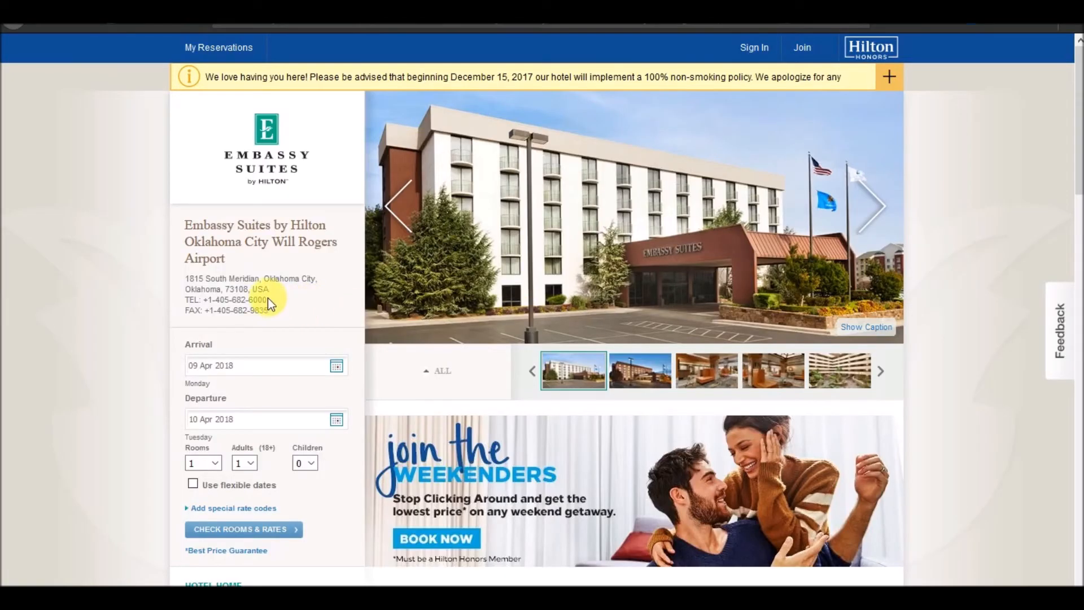
{"action": "left_click_drag", "start_coordinate": [268, 299], "coordinate": [176, 304]}
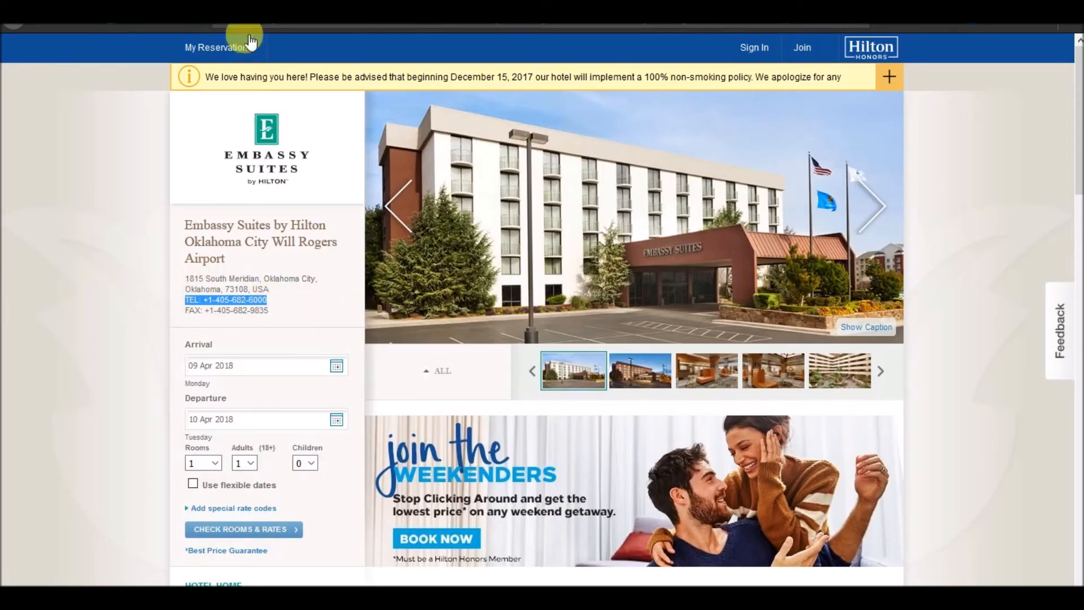
{"action": "left_click", "coordinate": [232, 9]}
{"action": "left_click", "coordinate": [145, 89]}
{"action": "key", "text": "ctrl+v"}
Add another Contact Number entry and fill it with the fax number copied from the hotel's website
{"action": "left_click", "coordinate": [89, 121]}
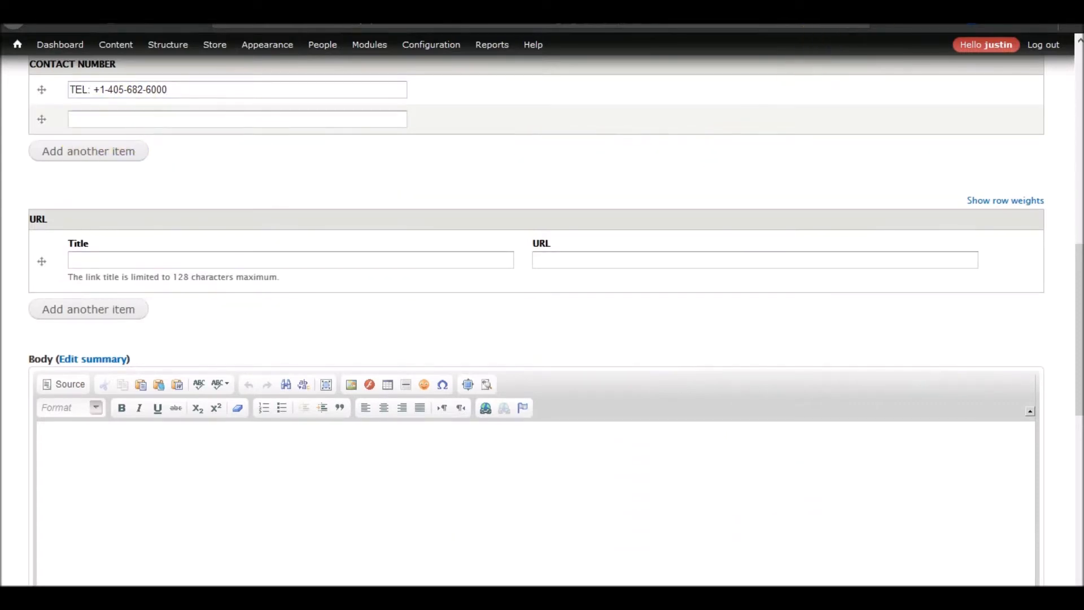
{"action": "left_click", "coordinate": [113, 9]}
{"action": "left_click_drag", "start_coordinate": [277, 310], "coordinate": [178, 310]}
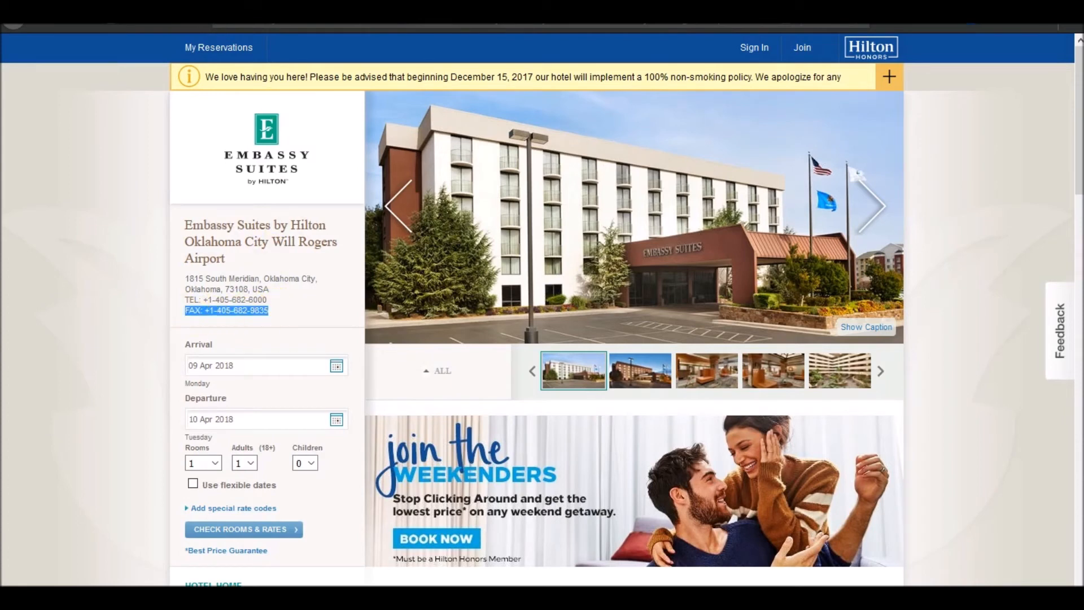
{"action": "left_click", "coordinate": [215, 9]}
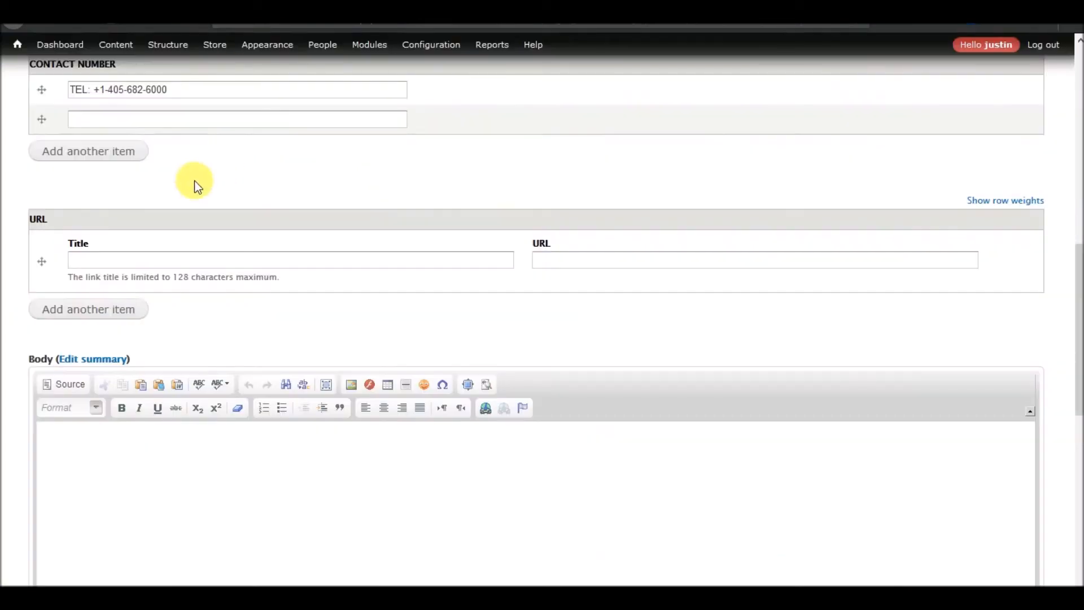
{"action": "left_click", "coordinate": [167, 119]}
{"action": "key", "text": "ctrl+v"}
{"action": "left_click", "coordinate": [556, 11]}
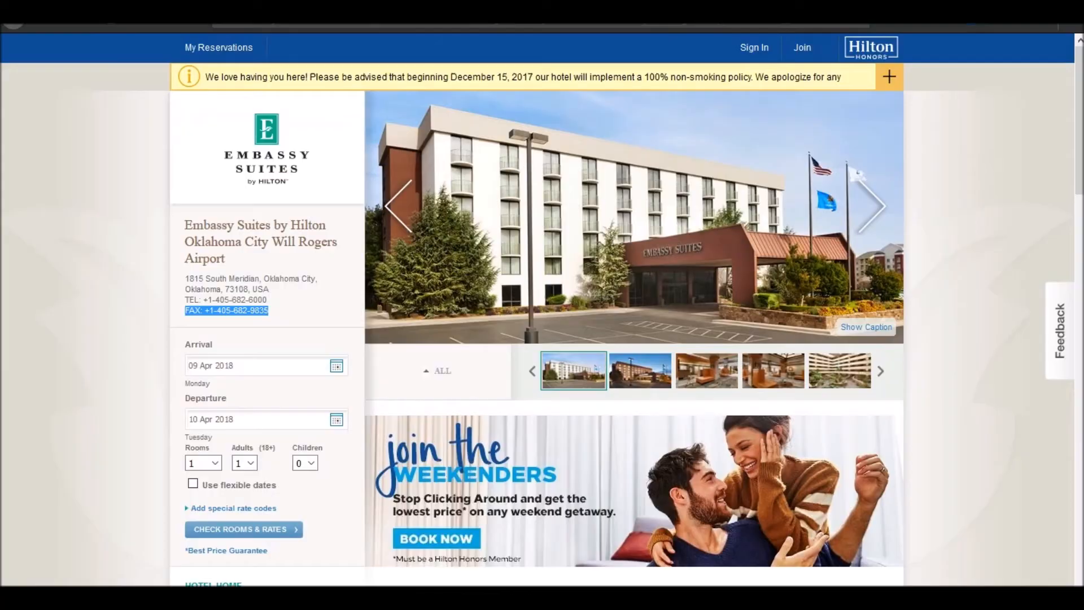
{"action": "left_click", "coordinate": [367, 29]}
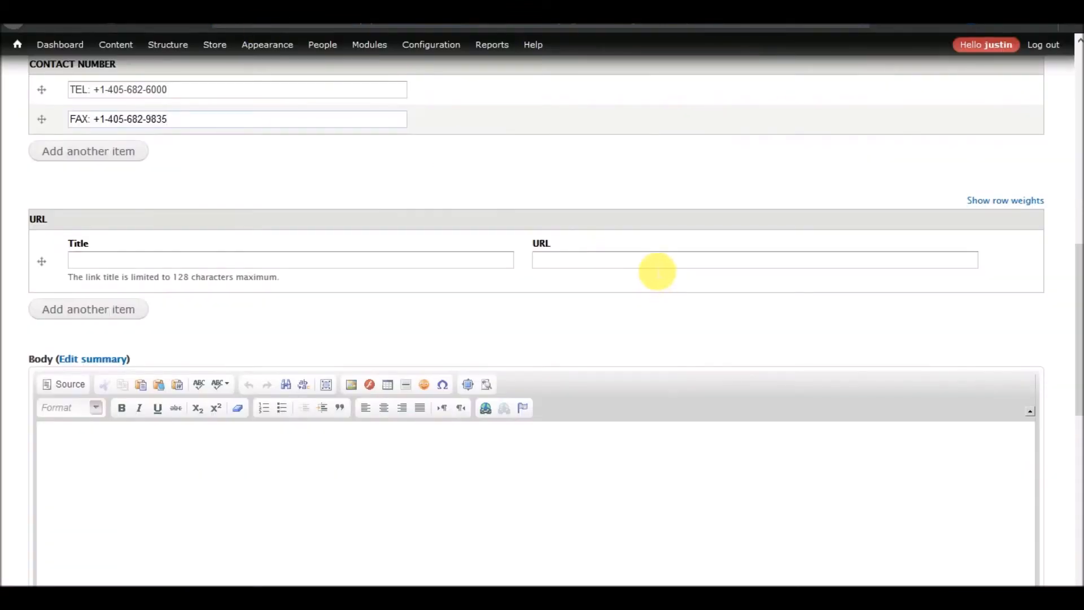
{"action": "left_click", "coordinate": [657, 272]}
{"action": "key", "text": "ctrl+v"}
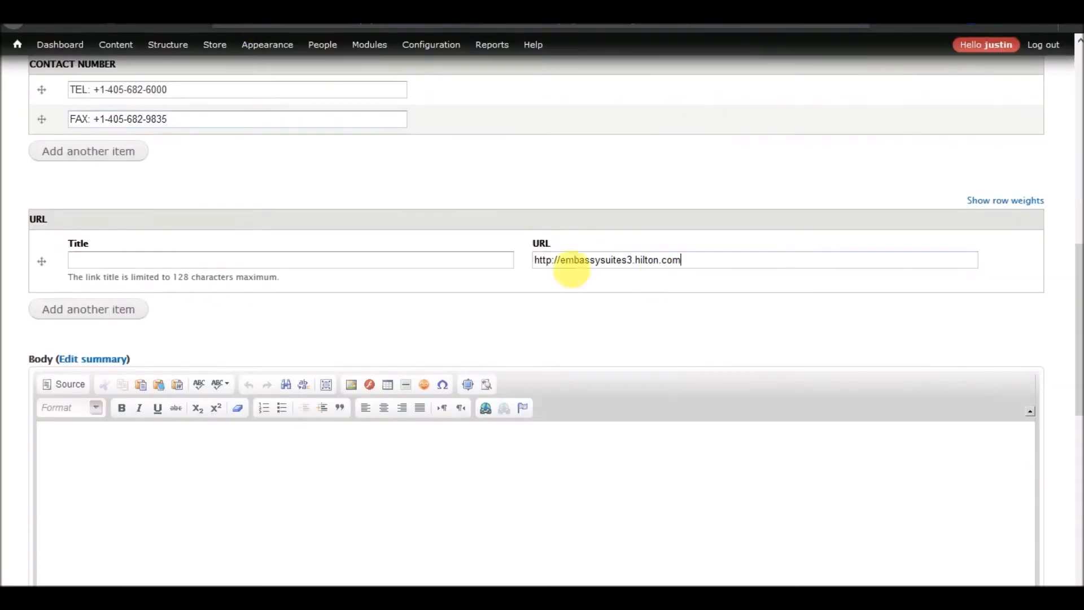
Check the referenced registration event on the Embassy Suites lodging form and save the entry
{"action": "scroll", "coordinate": [347, 289], "scroll_direction": "down", "scroll_amount": 5}
{"action": "scroll", "coordinate": [353, 293], "scroll_direction": "down", "scroll_amount": 4}
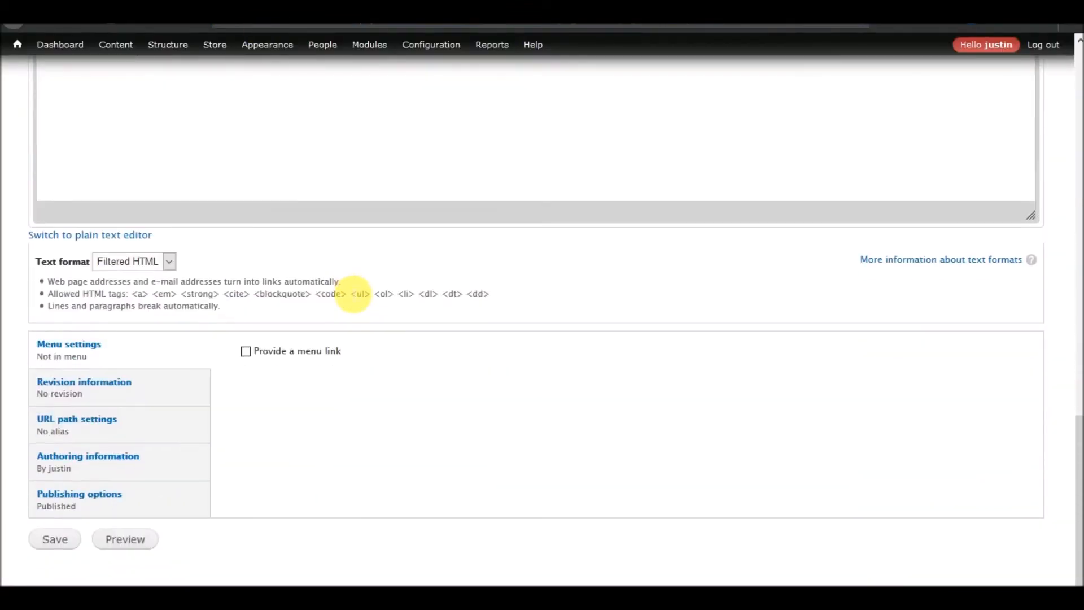
{"action": "scroll", "coordinate": [351, 291], "scroll_direction": "up", "scroll_amount": 15}
{"action": "scroll", "coordinate": [347, 288], "scroll_direction": "up", "scroll_amount": 5}
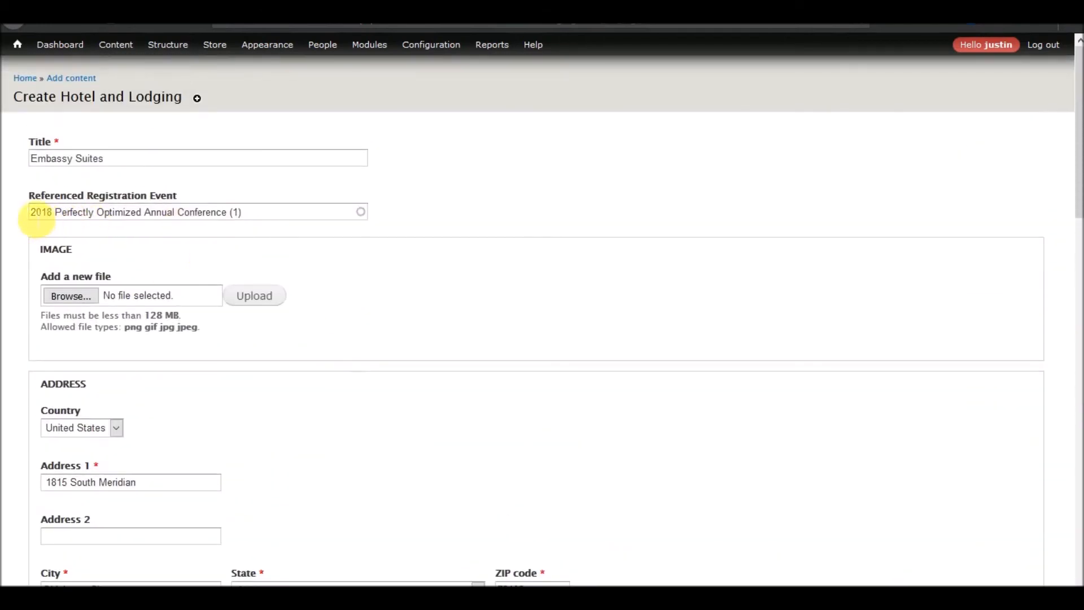
{"action": "left_click_drag", "start_coordinate": [286, 220], "coordinate": [11, 220]}
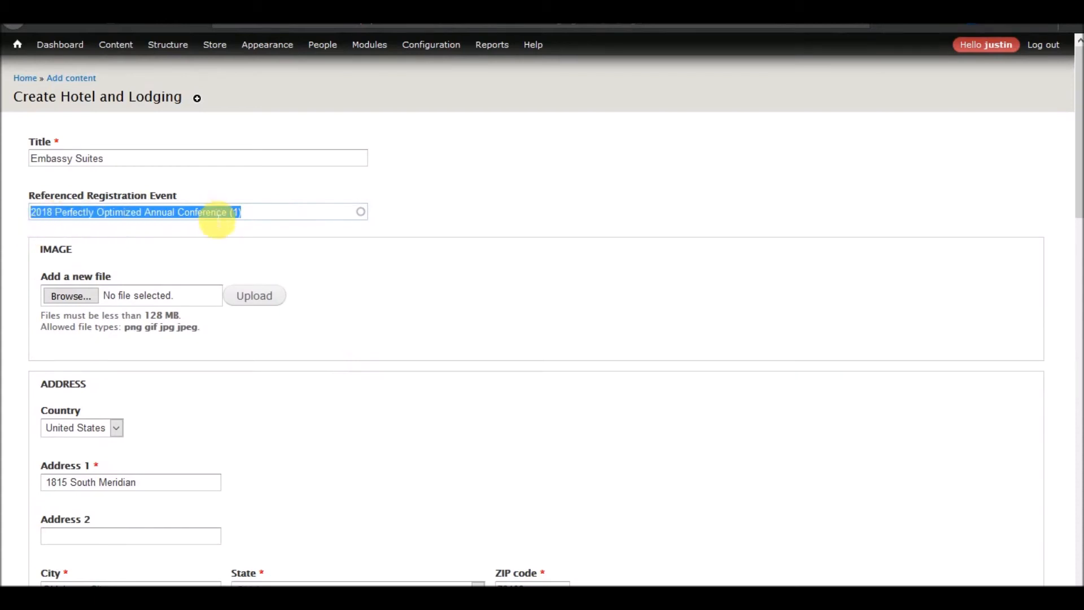
{"action": "left_click", "coordinate": [214, 185]}
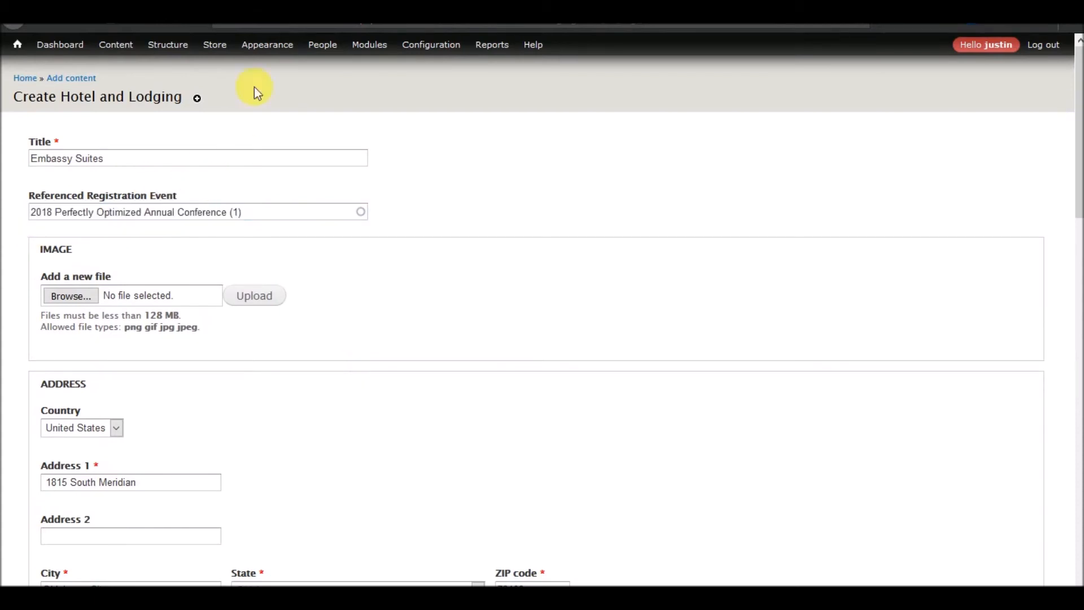
{"action": "scroll", "coordinate": [256, 327], "scroll_direction": "down", "scroll_amount": 15}
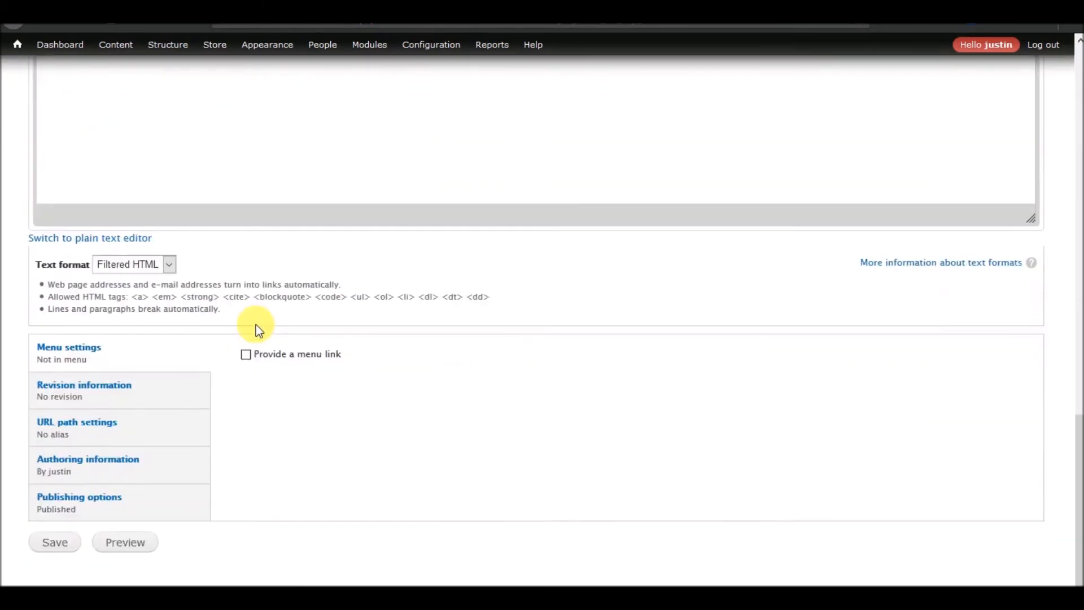
{"action": "left_click", "coordinate": [54, 538]}
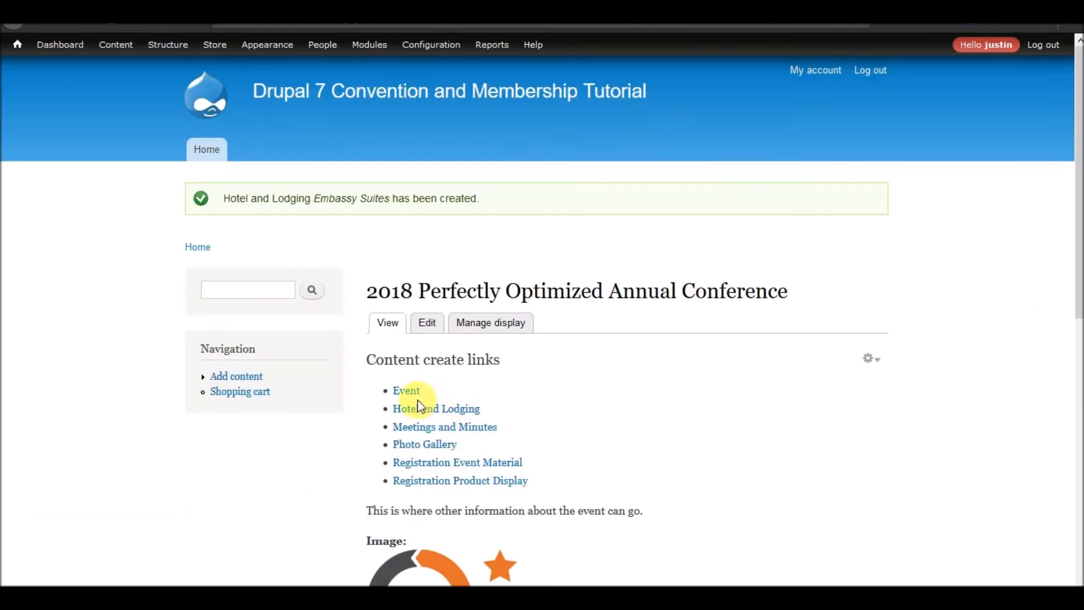
Review the conference page's content create links and the event details below them
{"action": "scroll", "coordinate": [252, 428], "scroll_direction": "down", "scroll_amount": 10}
{"action": "scroll", "coordinate": [252, 428], "scroll_direction": "up", "scroll_amount": 10}
{"action": "scroll", "coordinate": [514, 344], "scroll_direction": "down", "scroll_amount": 8}
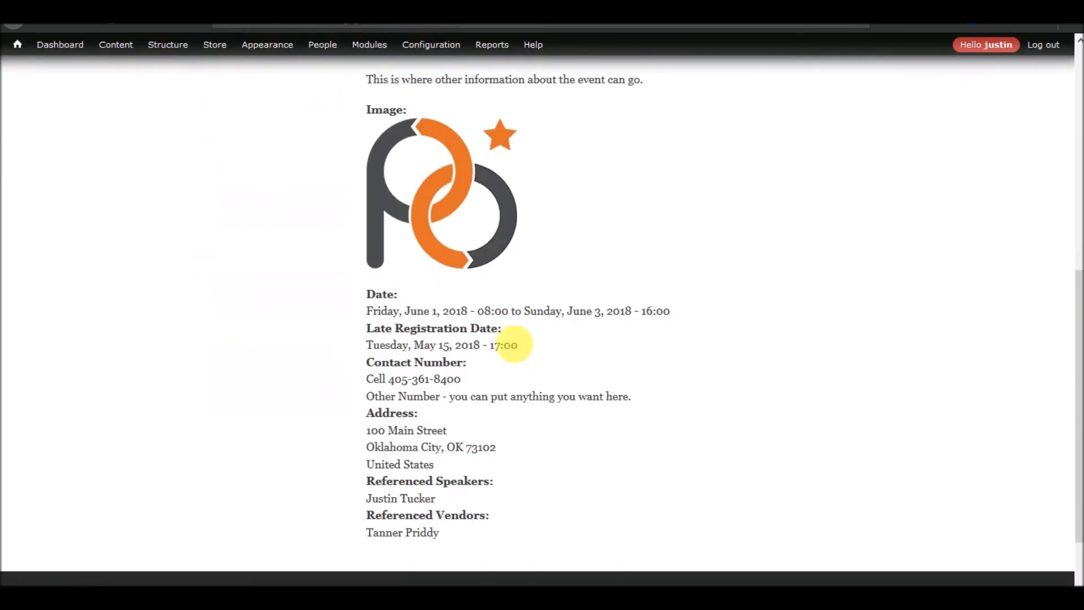
{"action": "scroll", "coordinate": [515, 348], "scroll_direction": "up", "scroll_amount": 8}
{"action": "scroll", "coordinate": [514, 345], "scroll_direction": "down", "scroll_amount": 10}
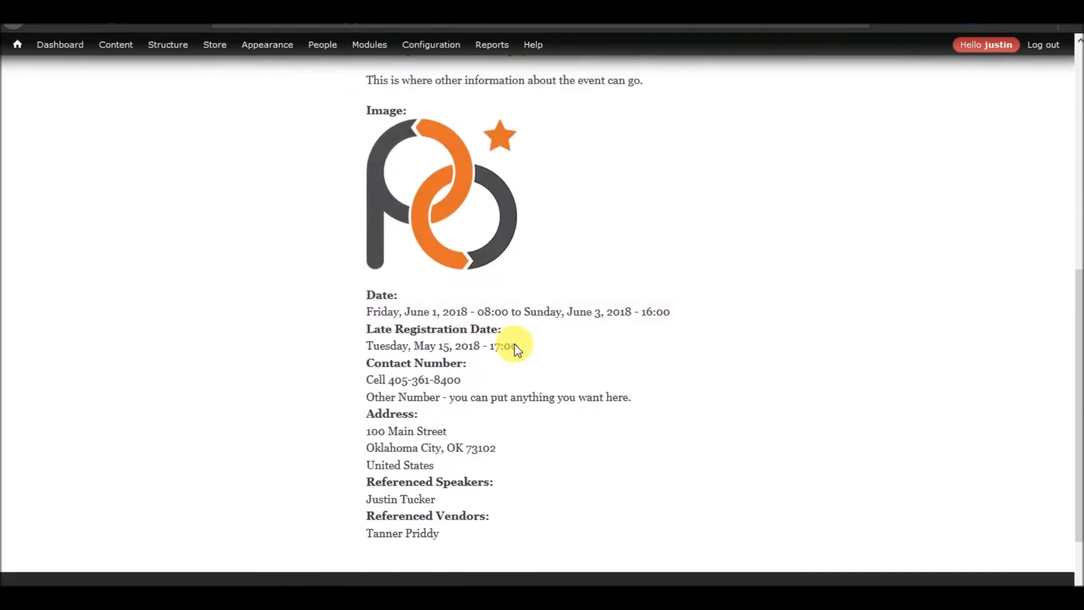
{"action": "scroll", "coordinate": [496, 406], "scroll_direction": "up", "scroll_amount": 5}
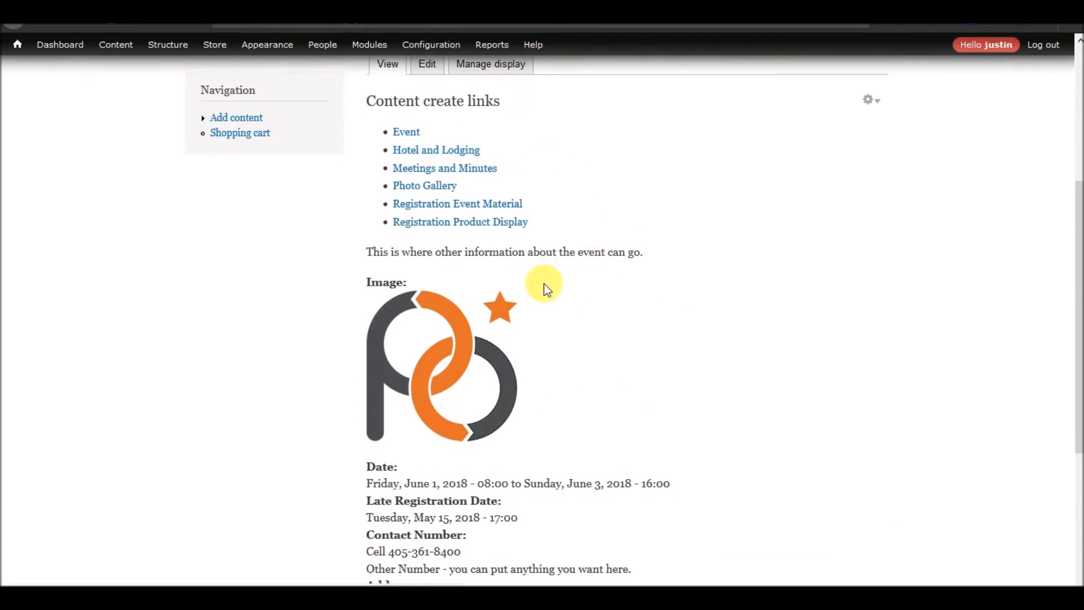
{"action": "scroll", "coordinate": [544, 283], "scroll_direction": "down", "scroll_amount": 1}
{"action": "scroll", "coordinate": [544, 283], "scroll_direction": "down", "scroll_amount": 2}
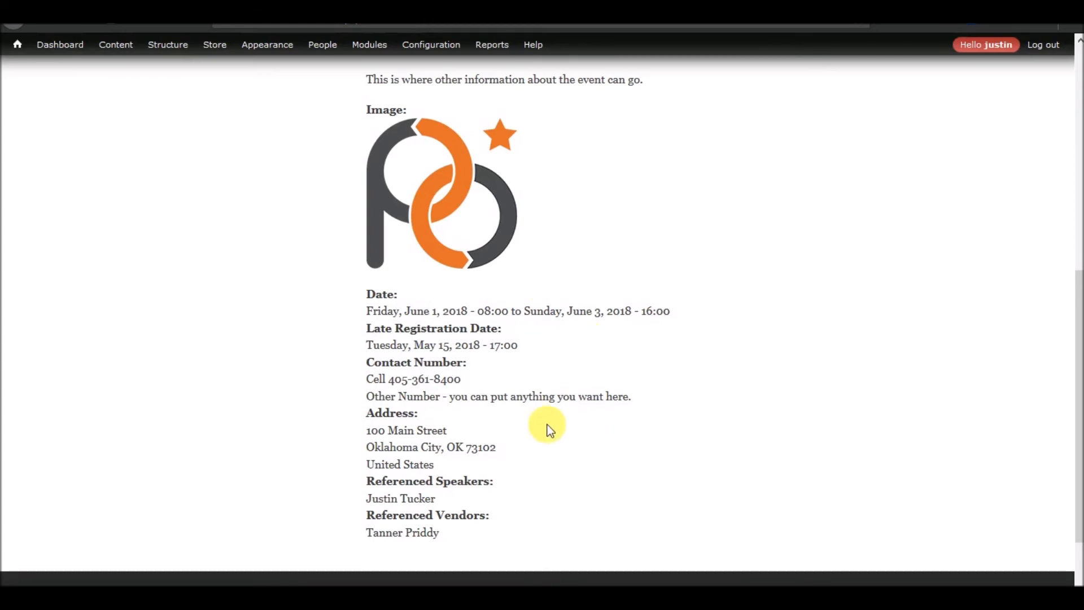
{"action": "scroll", "coordinate": [547, 425], "scroll_direction": "down", "scroll_amount": 2}
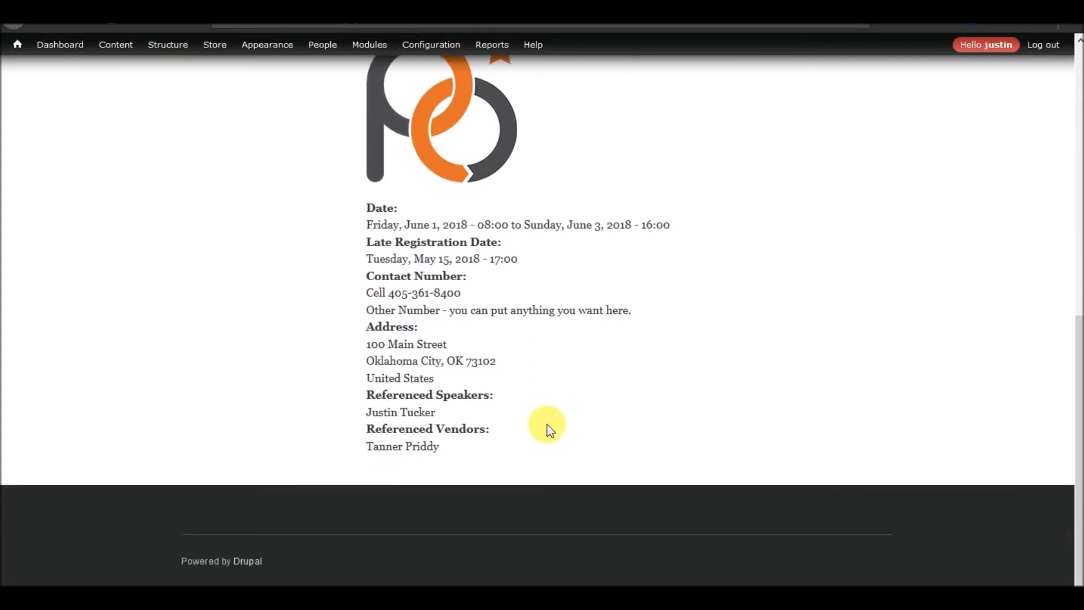
View the Meetings and Minutes create form from the conference page's create links and return to that page
{"action": "scroll", "coordinate": [547, 424], "scroll_direction": "up", "scroll_amount": 10}
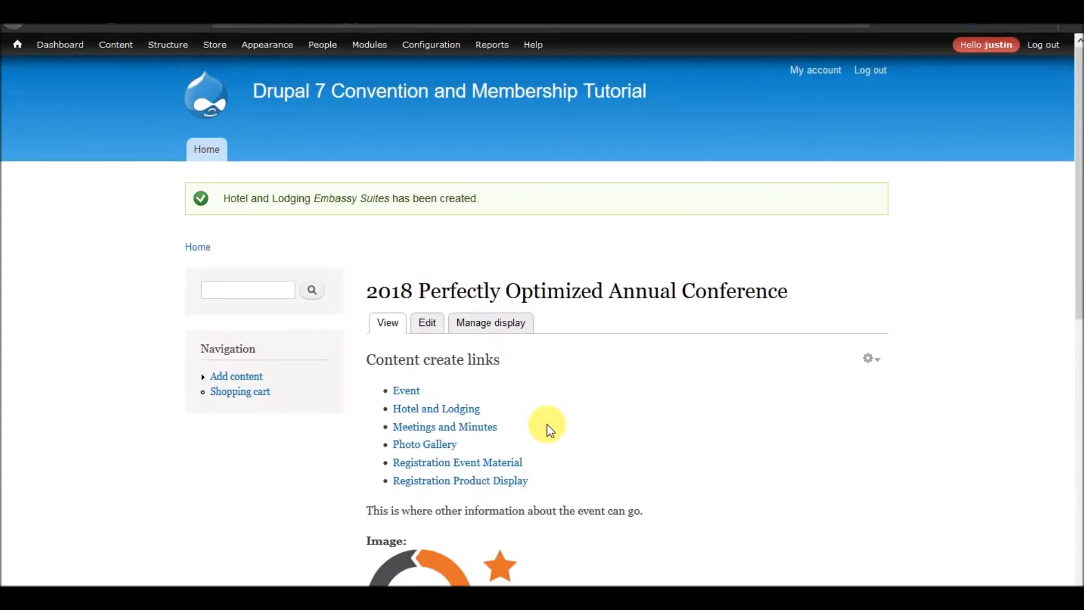
{"action": "left_click", "coordinate": [439, 432]}
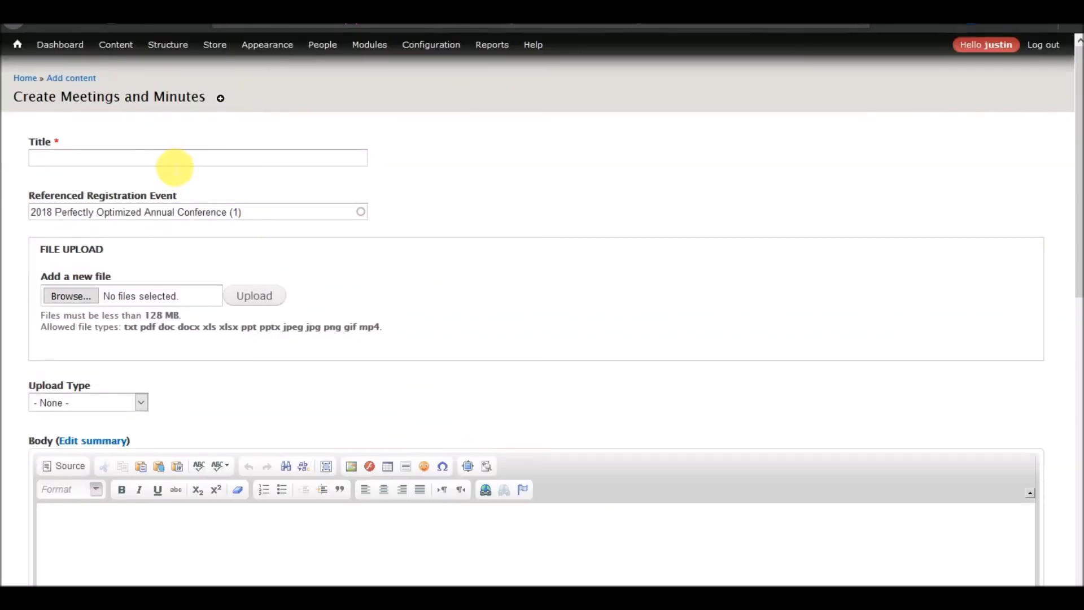
{"action": "left_click", "coordinate": [14, 26]}
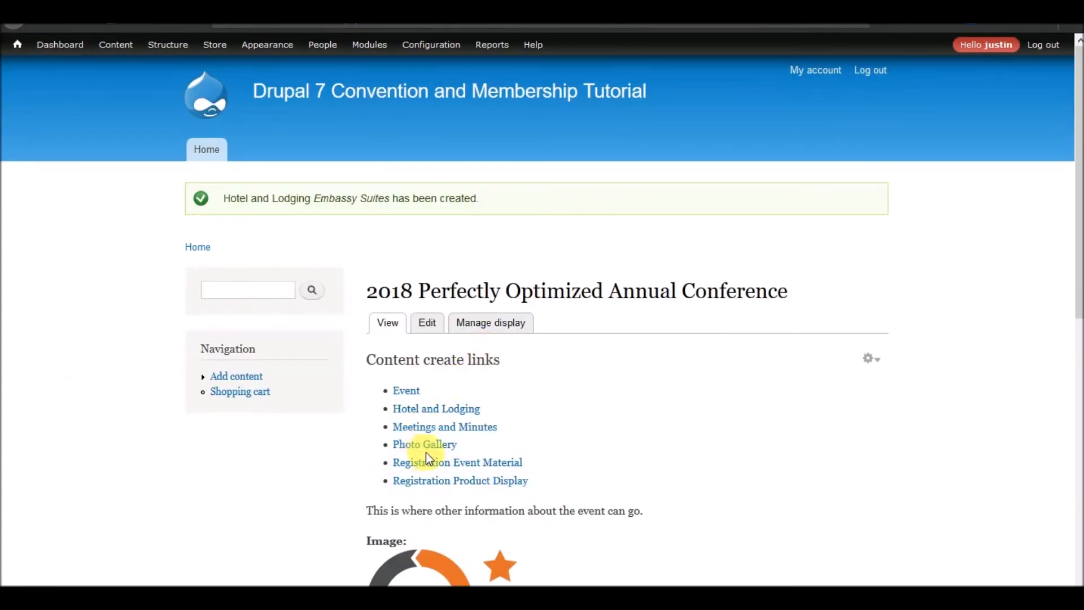
Start a Photo Gallery entry from the conference page's create links and title it Test Gallery
{"action": "left_click", "coordinate": [441, 449]}
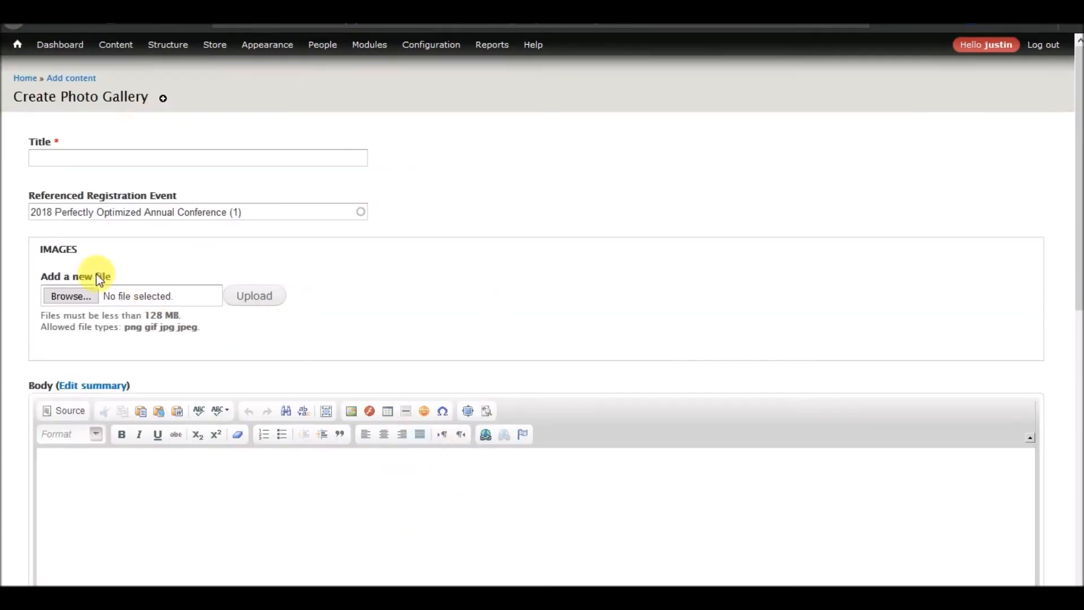
{"action": "left_click", "coordinate": [201, 163]}
{"action": "type", "text": "Test Gallery"}
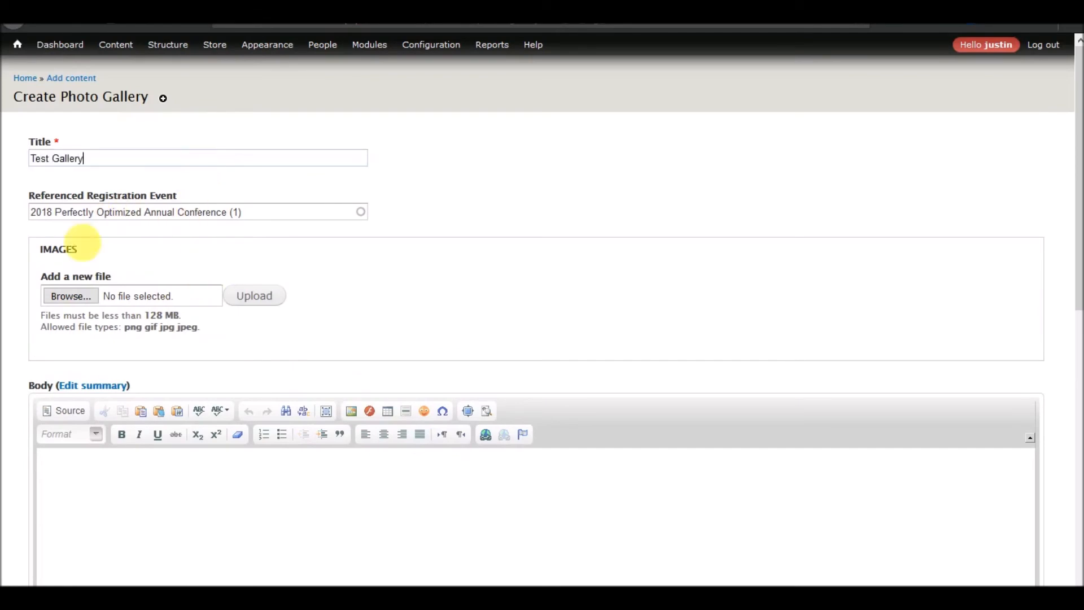
Try to select several images from the iPad 2016 Images and Videos folder for the gallery, then cancel the file selection
{"action": "left_click", "coordinate": [79, 297]}
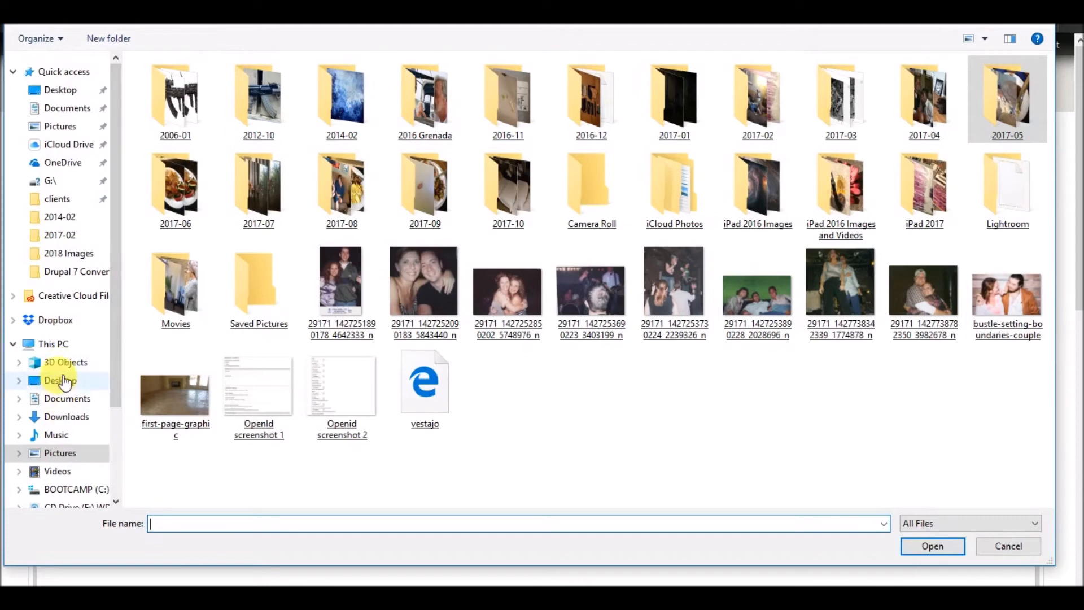
{"action": "left_click", "coordinate": [59, 129]}
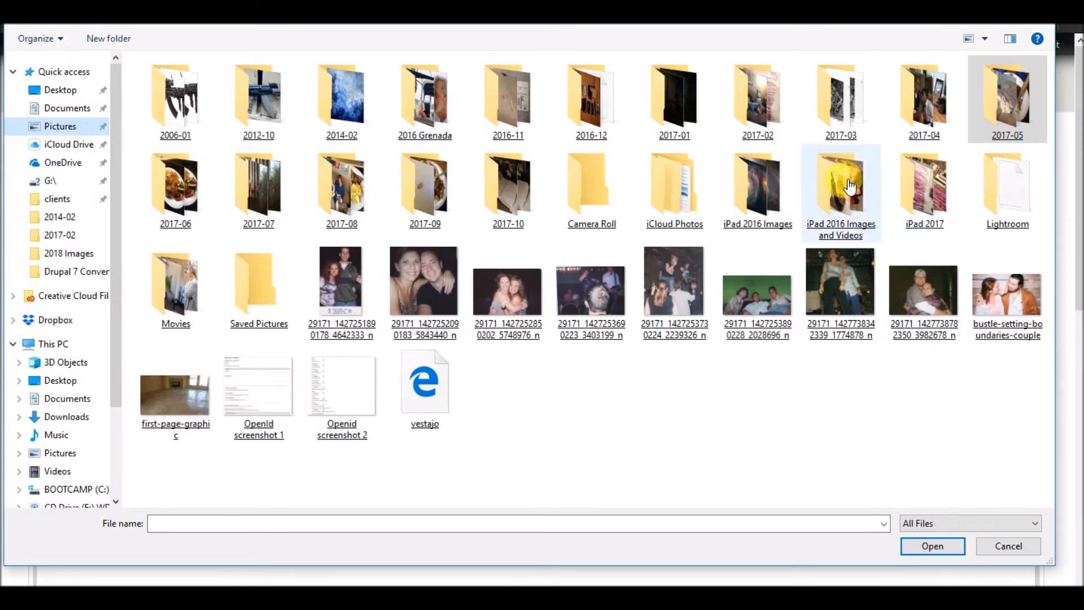
{"action": "double_click", "coordinate": [836, 195]}
{"action": "left_click", "coordinate": [828, 192]}
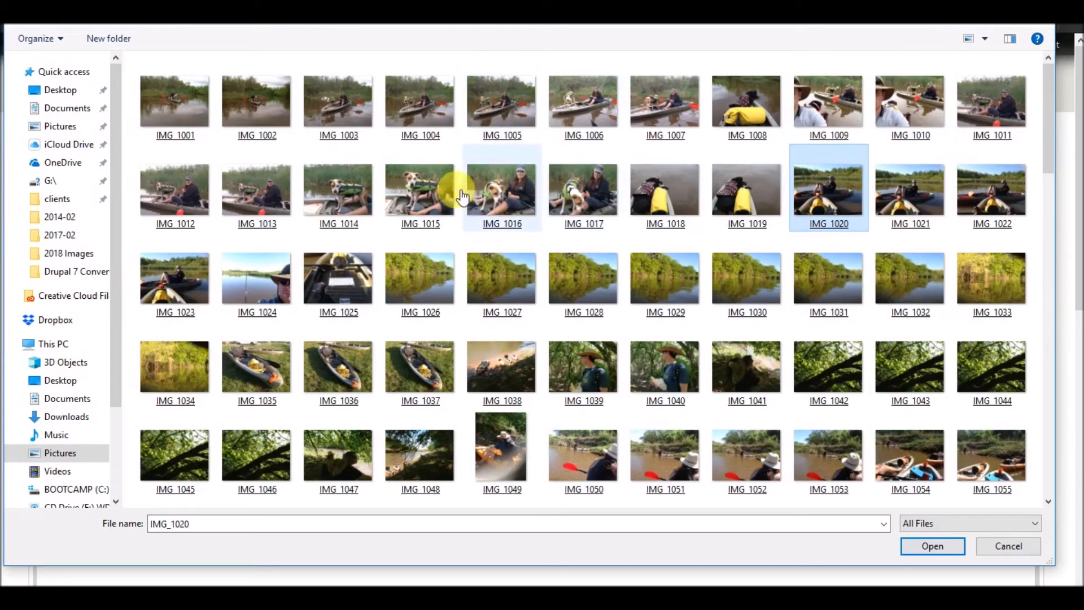
{"action": "left_click", "coordinate": [599, 201]}
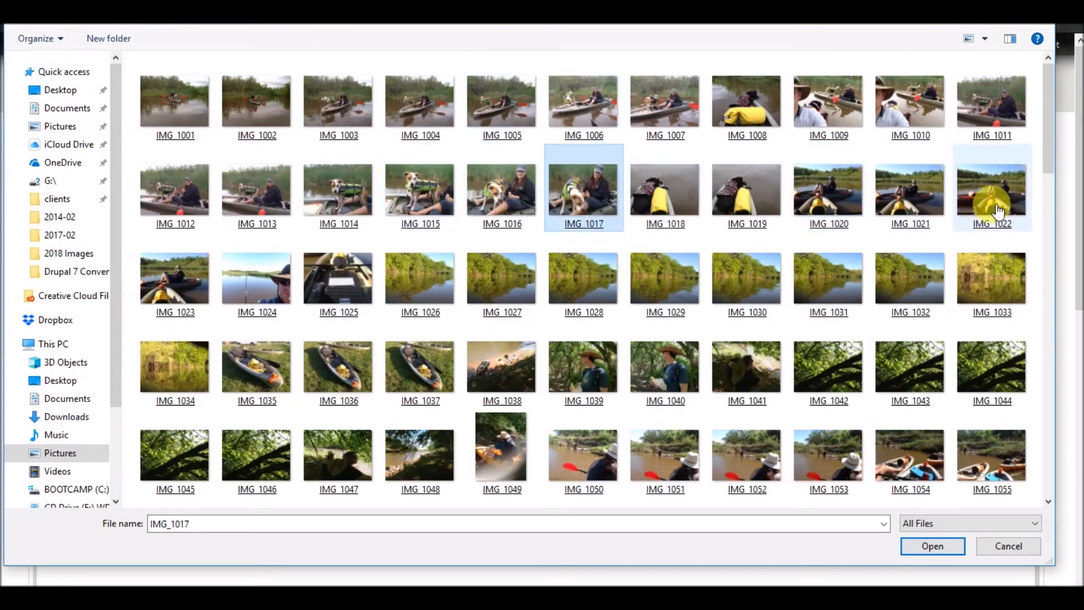
{"action": "left_click", "coordinate": [944, 209]}
{"action": "left_click", "coordinate": [926, 209]}
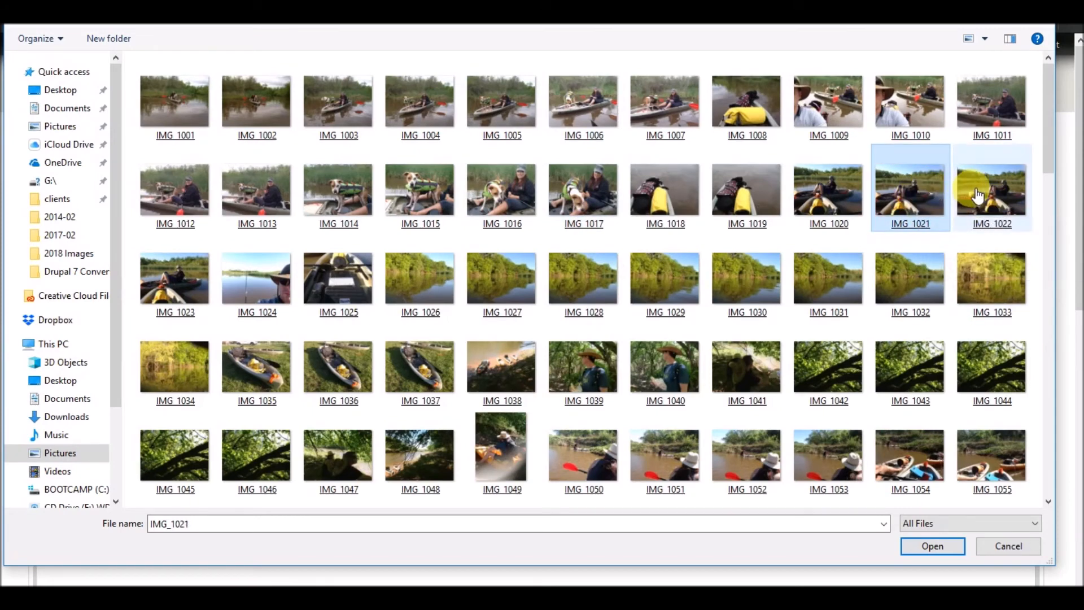
{"action": "left_click", "coordinate": [978, 196]}
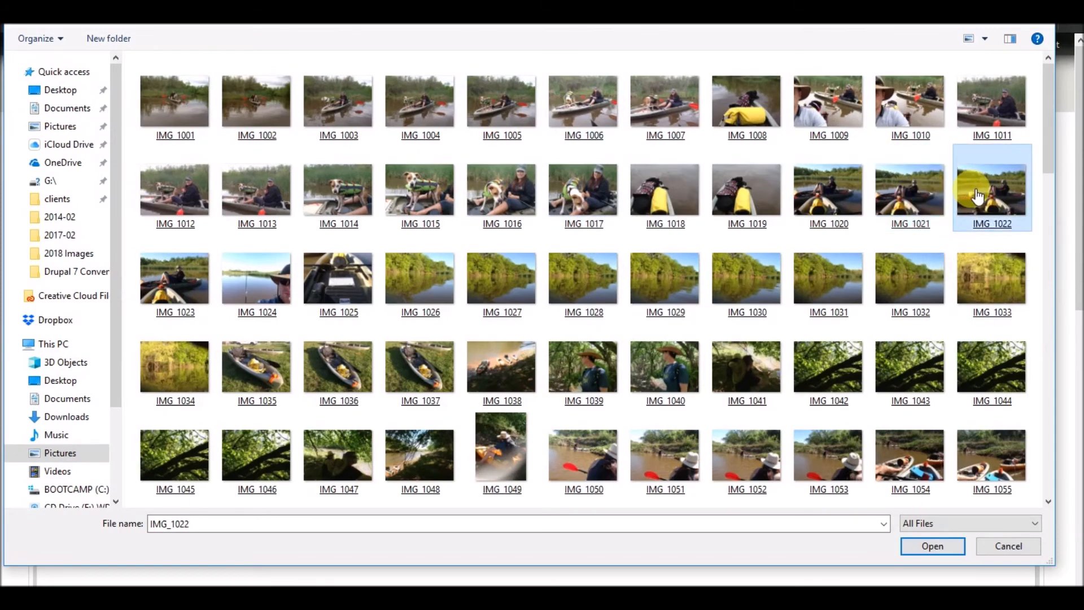
{"action": "left_click", "coordinate": [1006, 548]}
Open the Photo Gallery content type's field management and review the settings of its Images field
{"action": "mouse_move", "coordinate": [151, 37]}
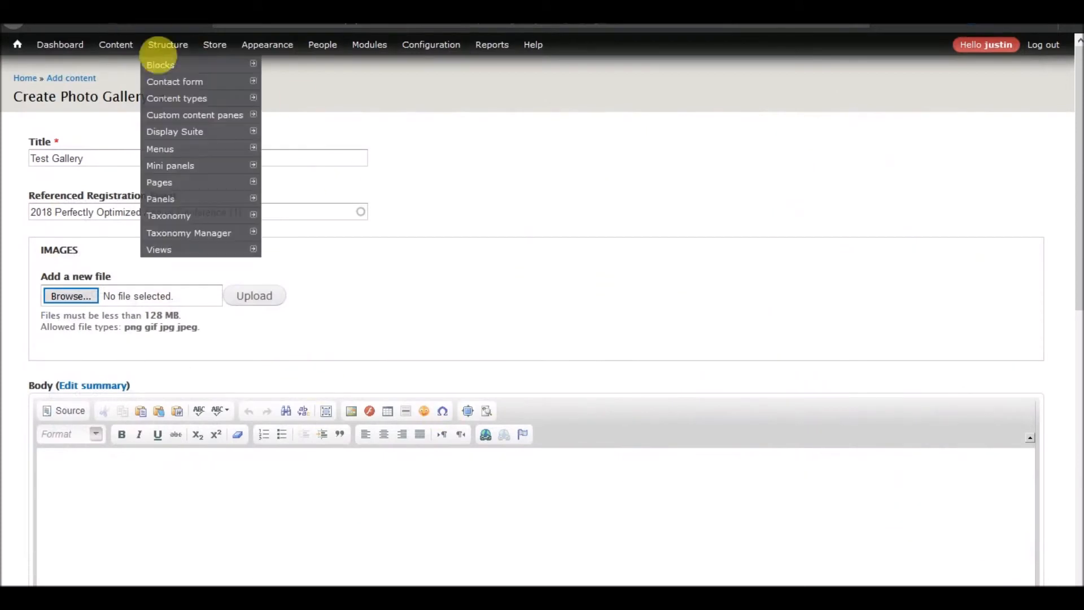
{"action": "mouse_move", "coordinate": [175, 98]}
{"action": "mouse_move", "coordinate": [339, 199]}
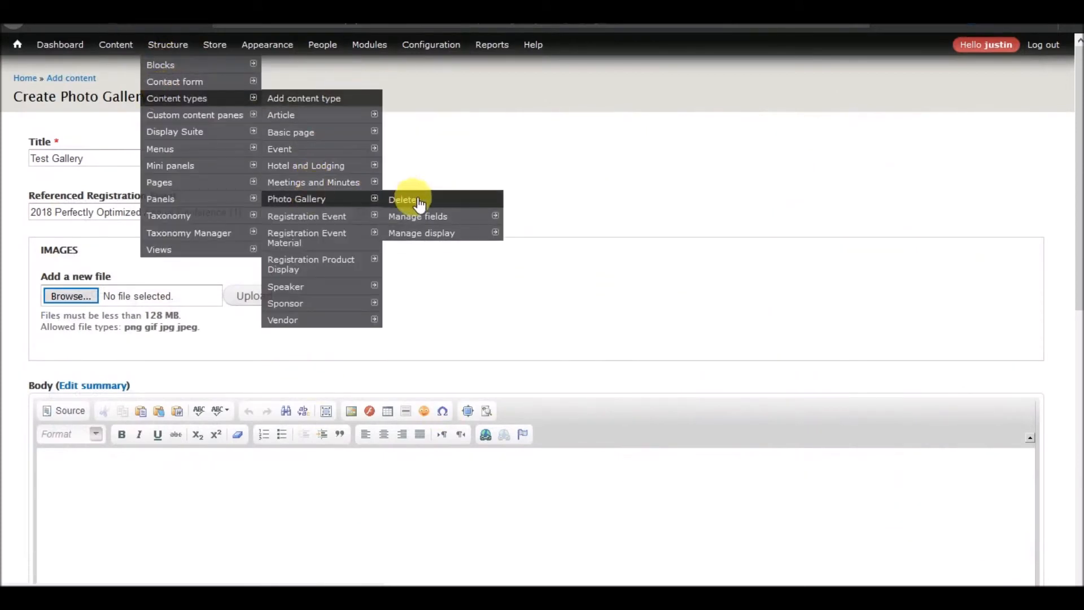
{"action": "left_click", "coordinate": [421, 216]}
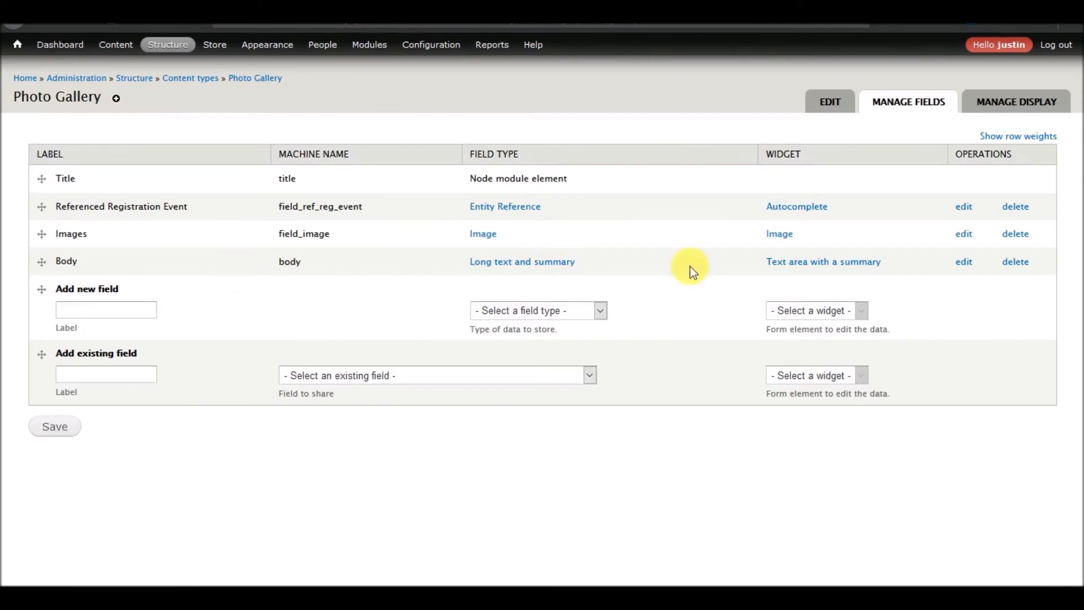
{"action": "left_click", "coordinate": [964, 234]}
{"action": "scroll", "coordinate": [298, 325], "scroll_direction": "down", "scroll_amount": 6}
{"action": "scroll", "coordinate": [294, 319], "scroll_direction": "down", "scroll_amount": 8}
{"action": "scroll", "coordinate": [293, 318], "scroll_direction": "up", "scroll_amount": 12}
{"action": "scroll", "coordinate": [292, 317], "scroll_direction": "up", "scroll_amount": 3}
Change the widget type of the Photo Gallery's Images field to Multiupload
{"action": "left_click", "coordinate": [876, 113]}
{"action": "left_click", "coordinate": [964, 107]}
{"action": "left_click", "coordinate": [73, 198]}
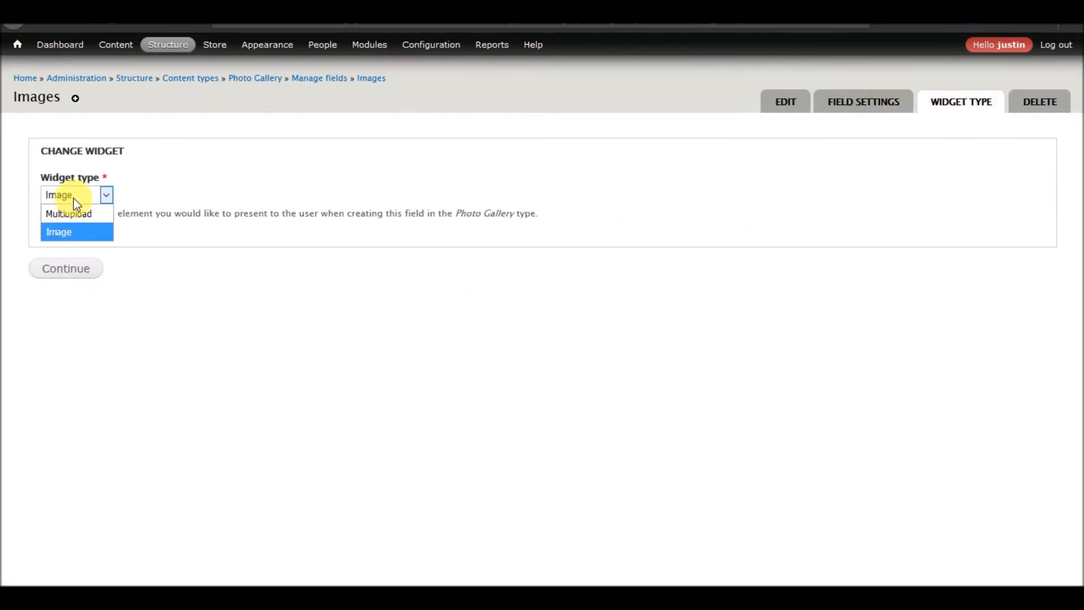
{"action": "left_click", "coordinate": [70, 213]}
{"action": "left_click", "coordinate": [64, 269]}
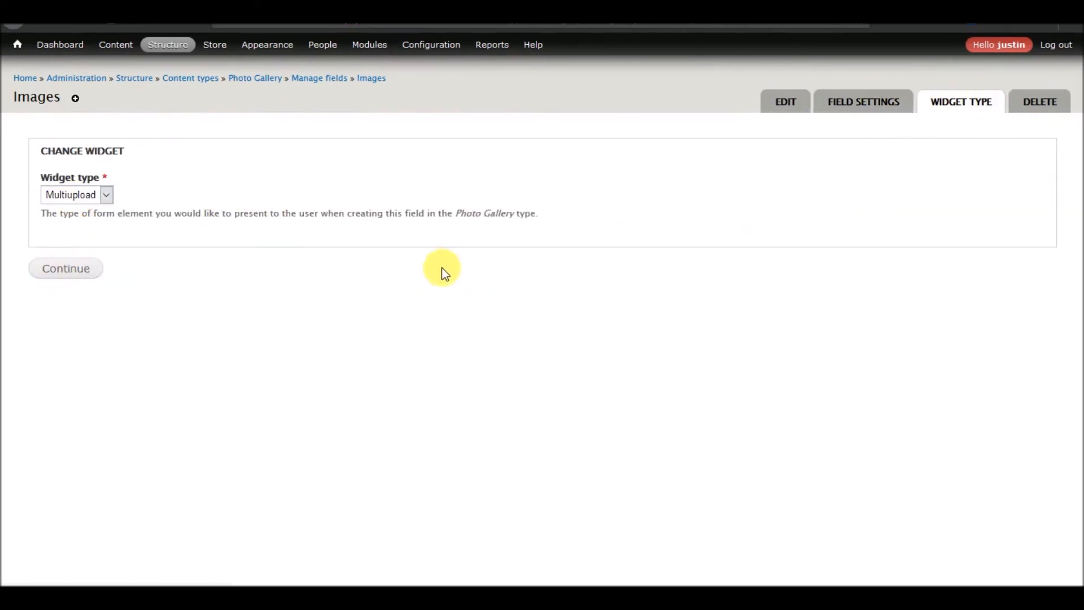
Reopen the 2018 Perfectly Optimized Annual Conference page from the site's content list
{"action": "left_click", "coordinate": [113, 45]}
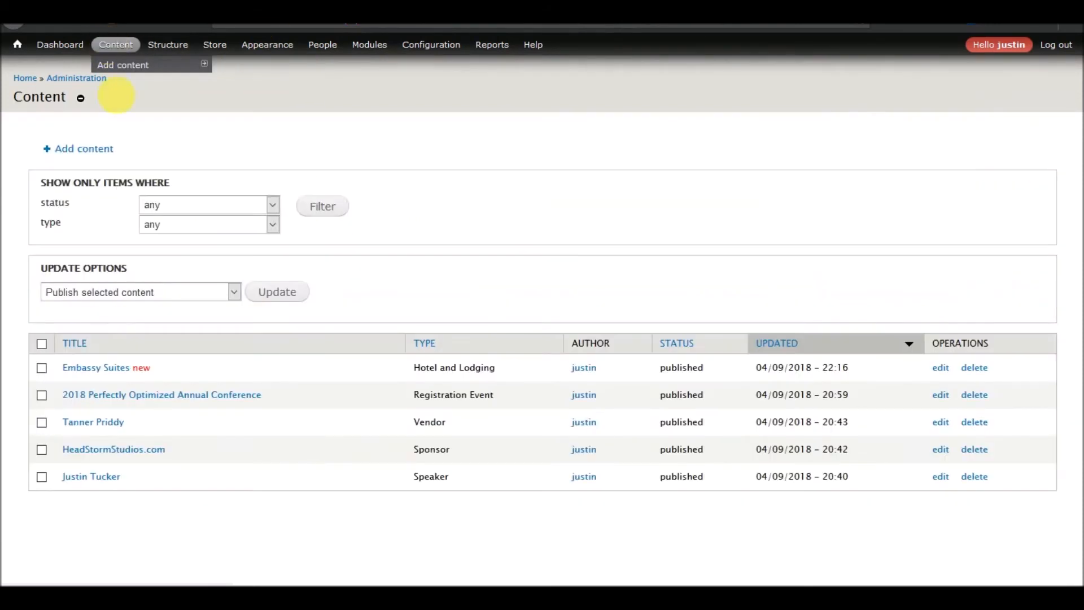
{"action": "left_click", "coordinate": [146, 398]}
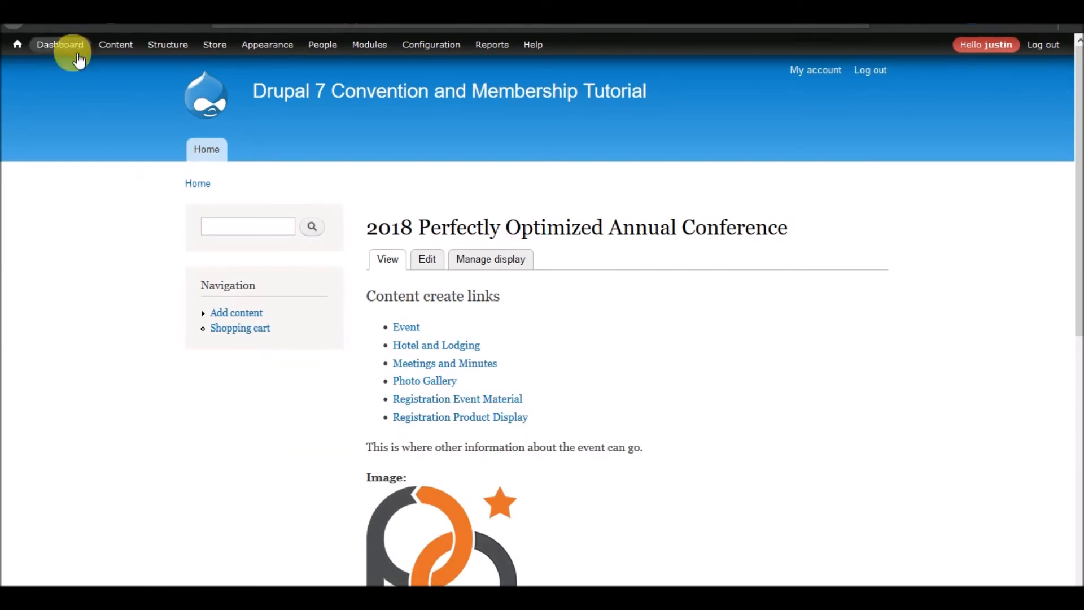
From the 2018 Perfectly Optimized Annual Conference page, start a new Photo Gallery titled "Test Gallery for the 2018 Event"
{"action": "left_click", "coordinate": [116, 45]}
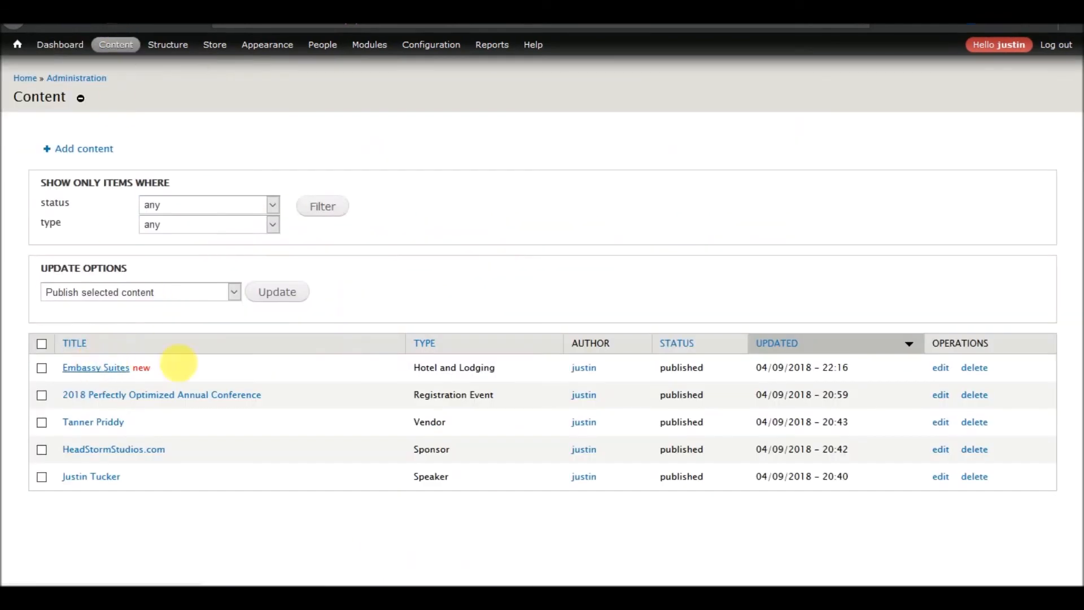
{"action": "left_click", "coordinate": [130, 406]}
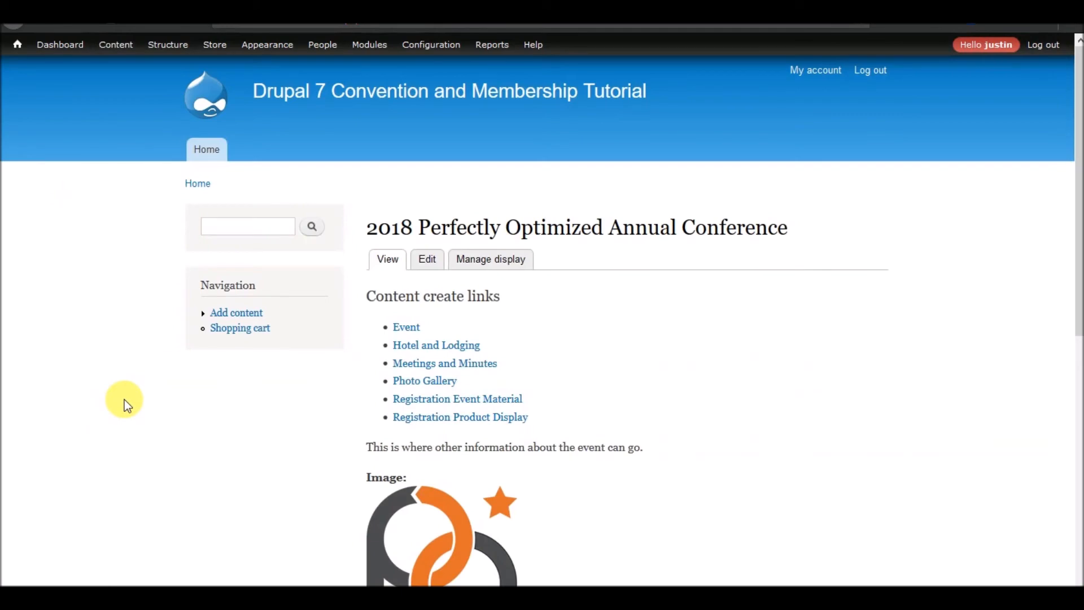
{"action": "left_click", "coordinate": [431, 383]}
{"action": "left_click", "coordinate": [277, 158]}
{"action": "type", "text": "Test Gallery for the 2018 Event"}
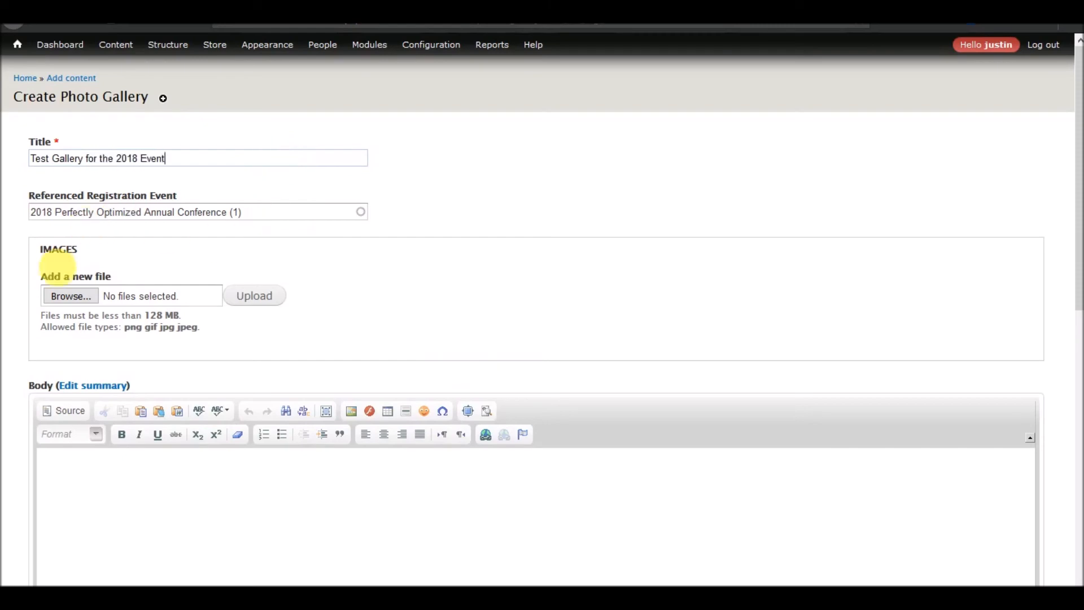
Upload images IMG_1016 through IMG_1022 from the iPad 2016 Images and Videos folder to the gallery in one batch
{"action": "left_click", "coordinate": [68, 295]}
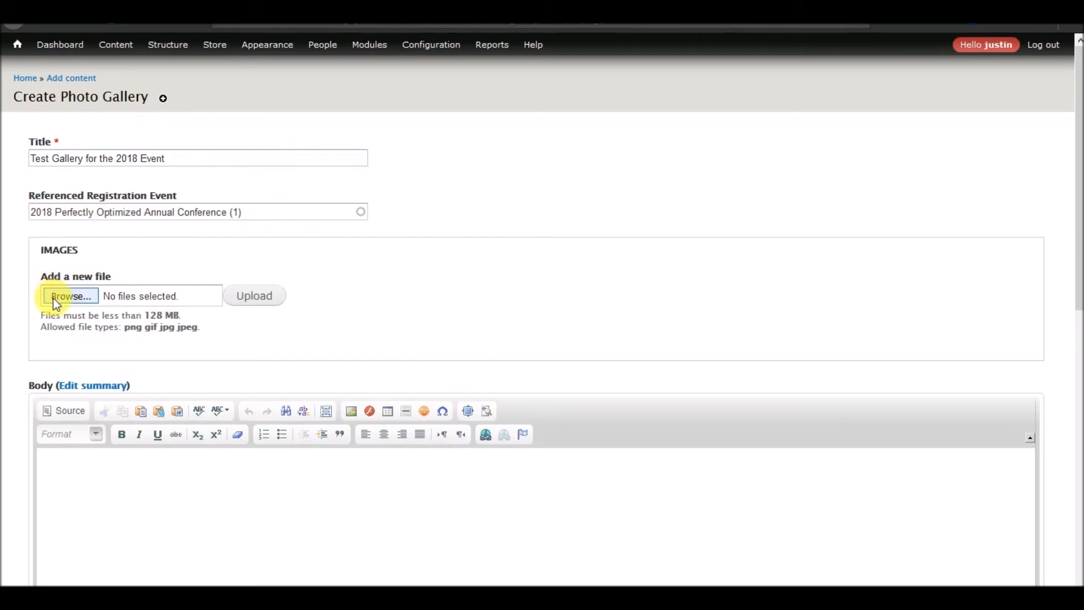
{"action": "left_click", "coordinate": [177, 15]}
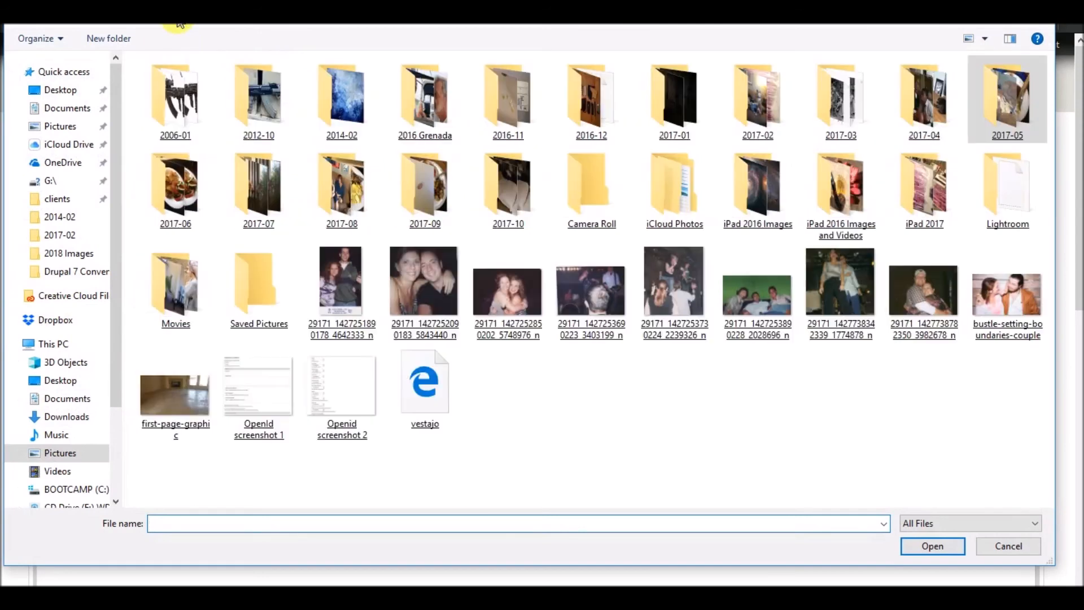
{"action": "double_click", "coordinate": [860, 192]}
{"action": "left_click", "coordinate": [519, 193]}
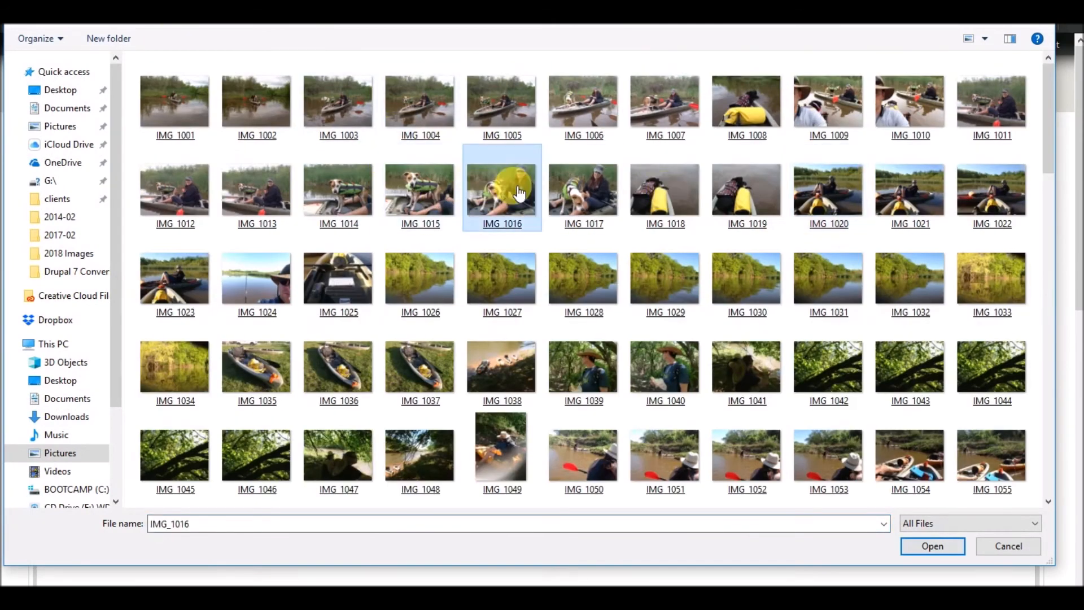
{"action": "left_click", "coordinate": [992, 189], "text": "shift"}
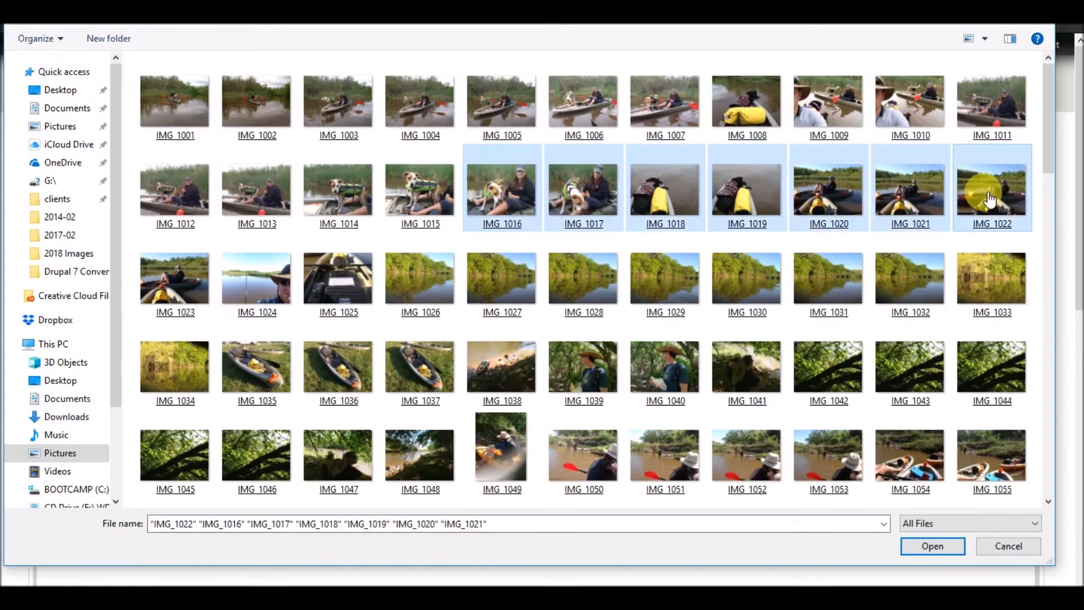
{"action": "left_click", "coordinate": [937, 545]}
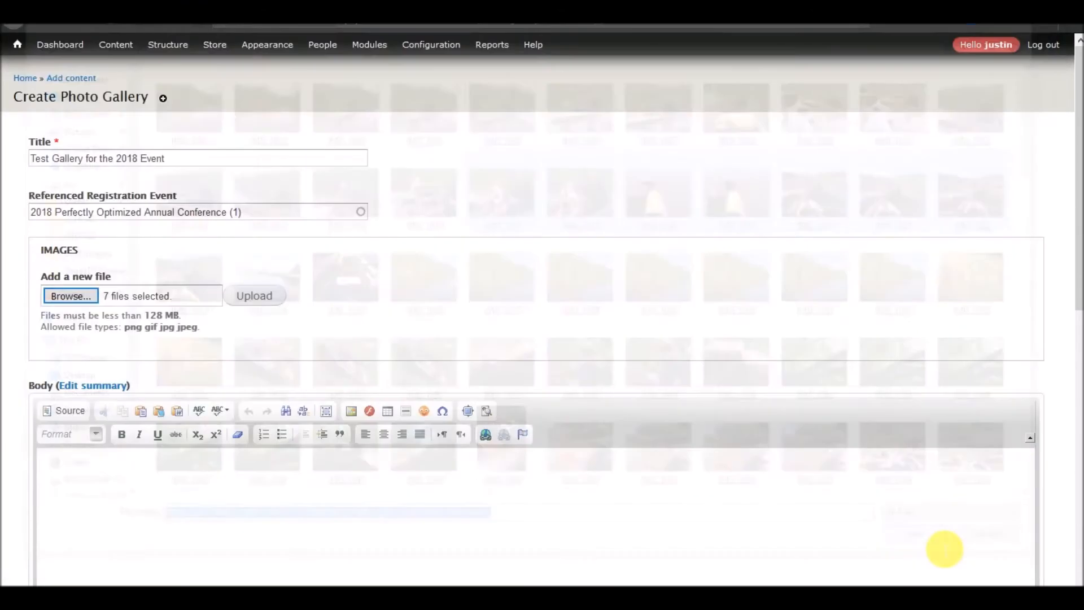
{"action": "left_click", "coordinate": [257, 297]}
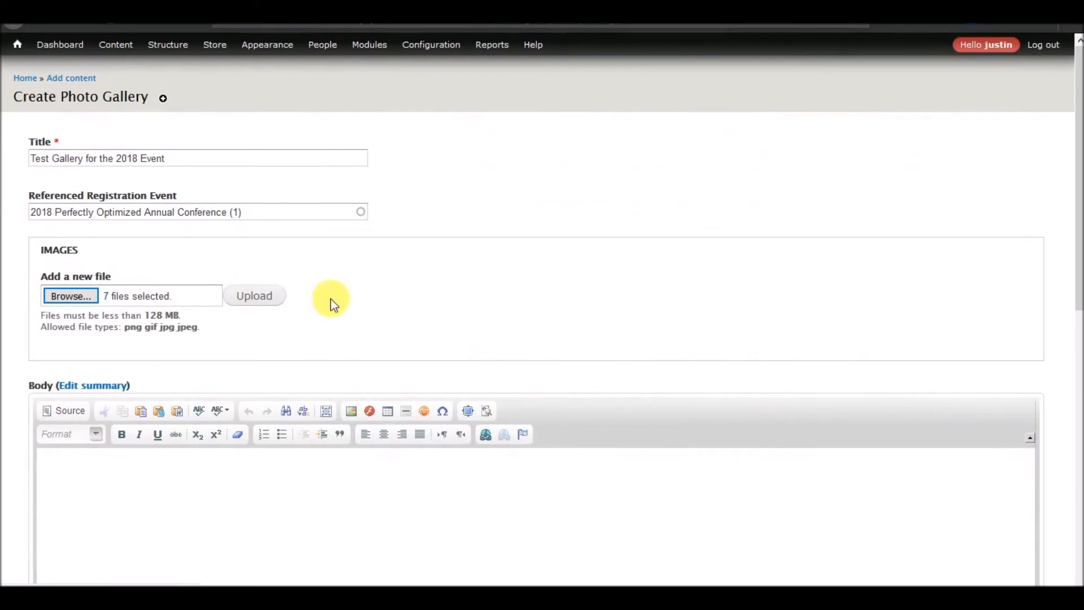
Check the uploaded images and the prefilled Referenced Registration Event, and save the photo gallery
{"action": "scroll", "coordinate": [322, 356], "scroll_direction": "down", "scroll_amount": 1}
{"action": "scroll", "coordinate": [323, 357], "scroll_direction": "down", "scroll_amount": 9}
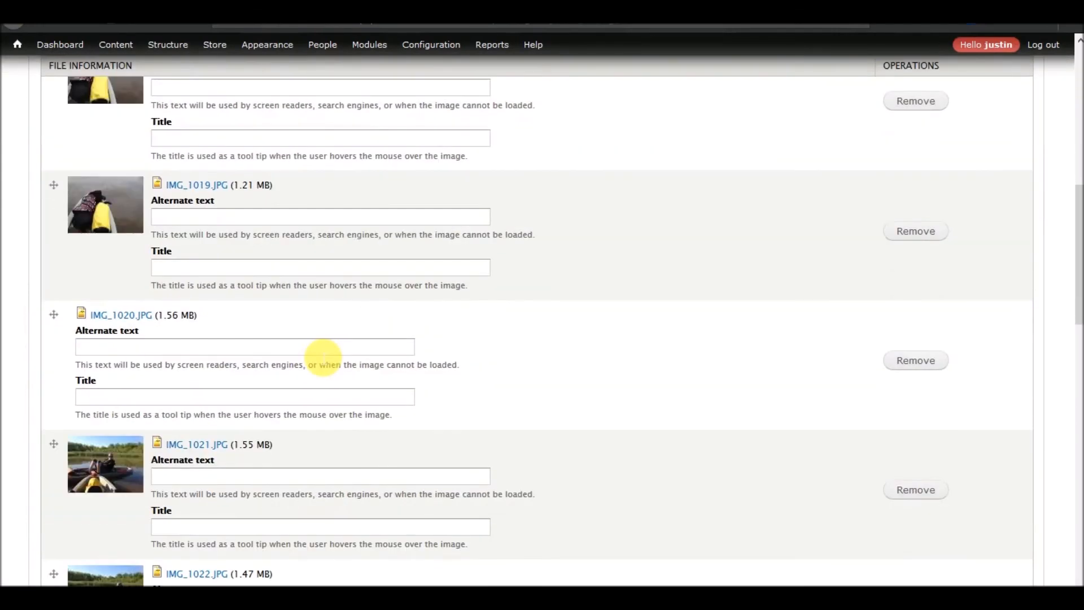
{"action": "scroll", "coordinate": [323, 357], "scroll_direction": "down", "scroll_amount": 20}
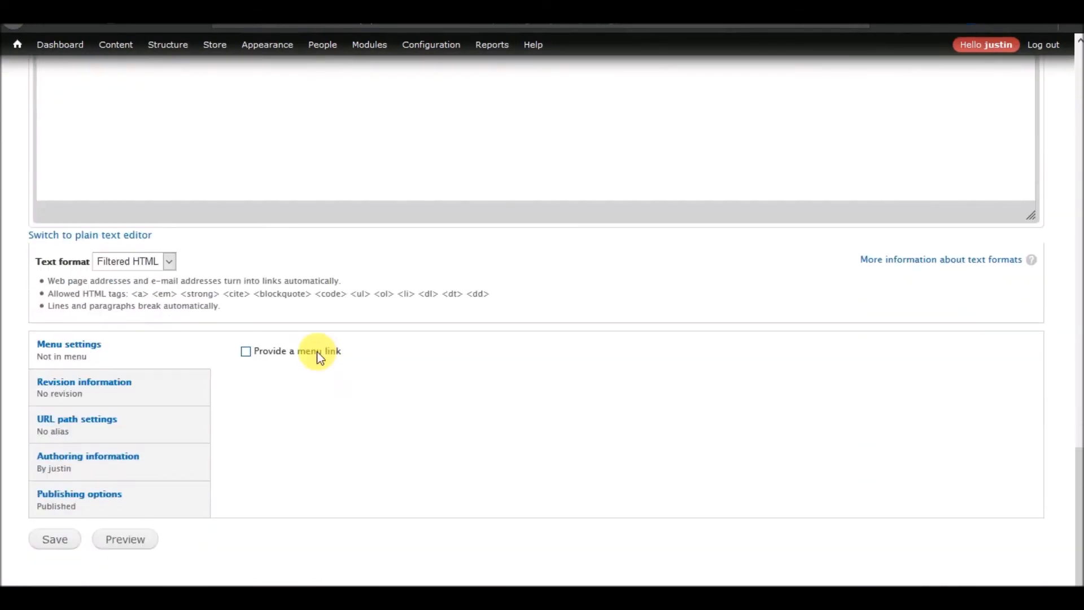
{"action": "scroll", "coordinate": [323, 357], "scroll_direction": "up", "scroll_amount": 20}
{"action": "scroll", "coordinate": [322, 358], "scroll_direction": "up", "scroll_amount": 8}
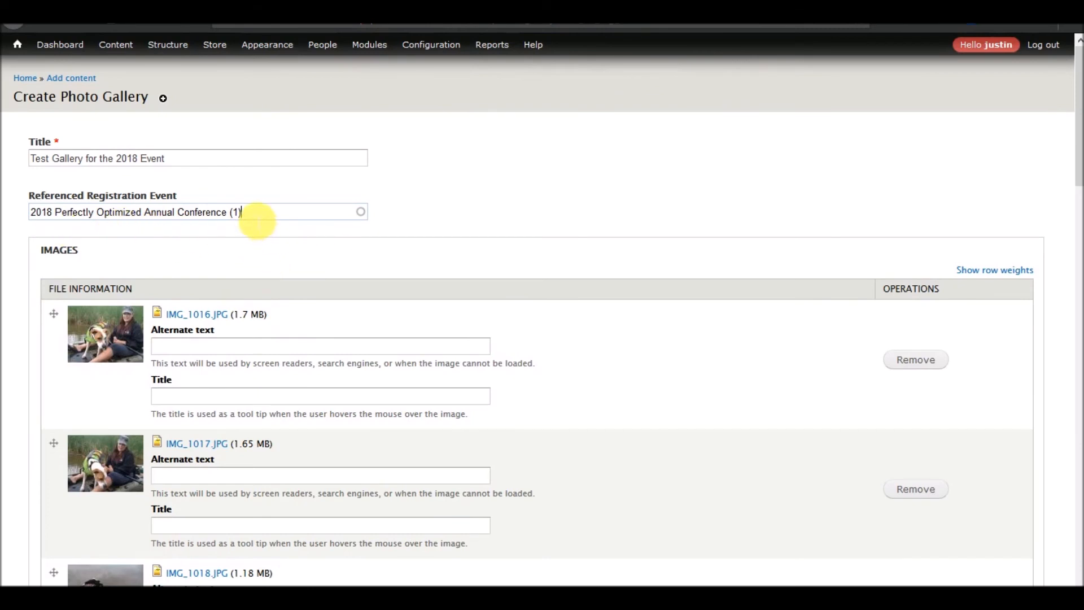
{"action": "left_click_drag", "start_coordinate": [280, 216], "coordinate": [12, 212]}
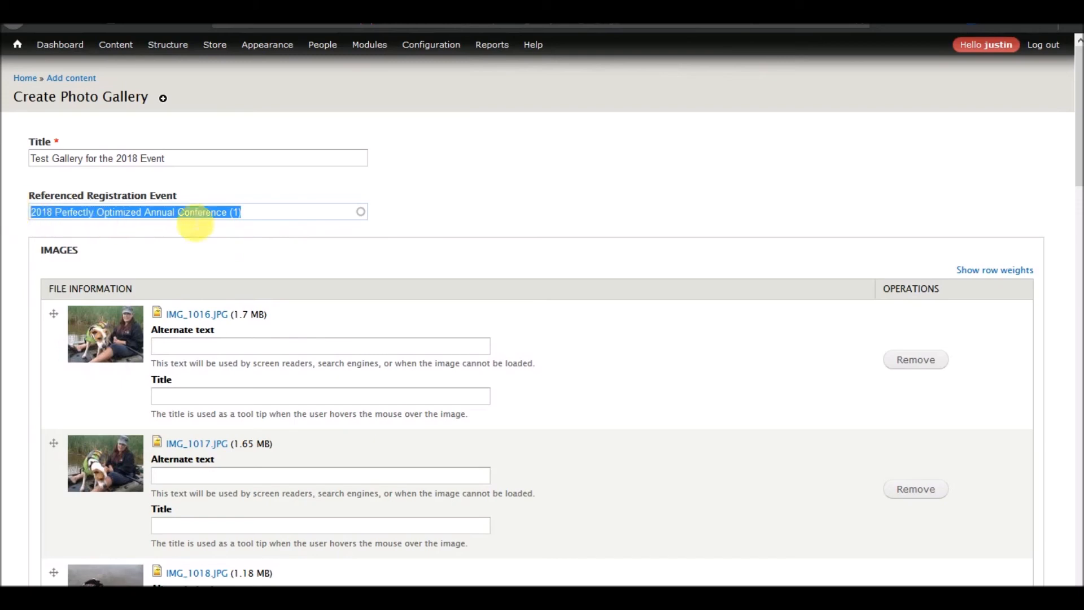
{"action": "left_click", "coordinate": [286, 222]}
{"action": "scroll", "coordinate": [250, 245], "scroll_direction": "down", "scroll_amount": 15}
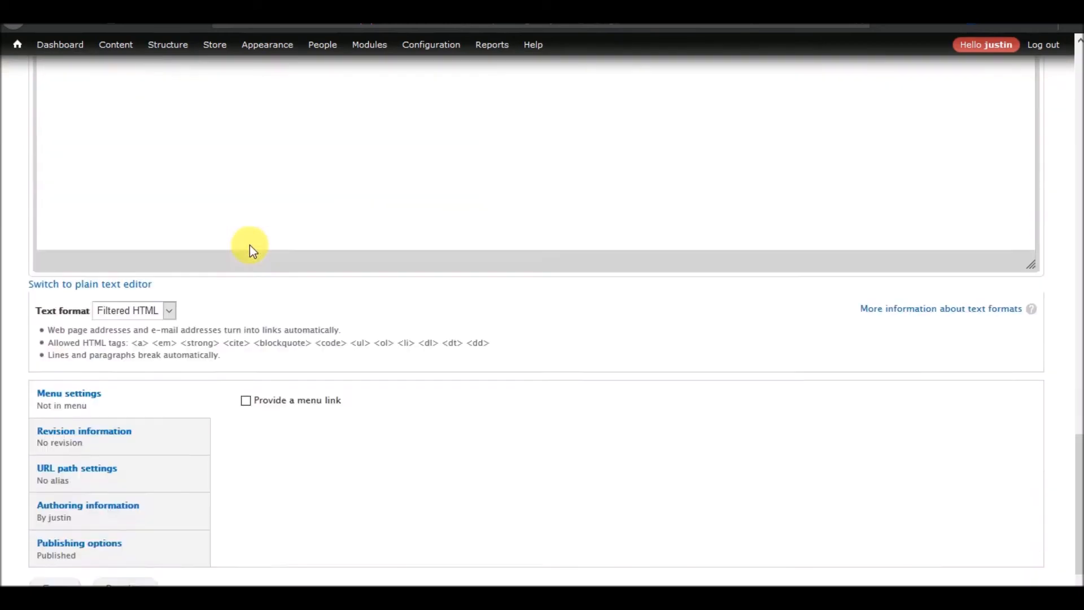
{"action": "left_click", "coordinate": [64, 540]}
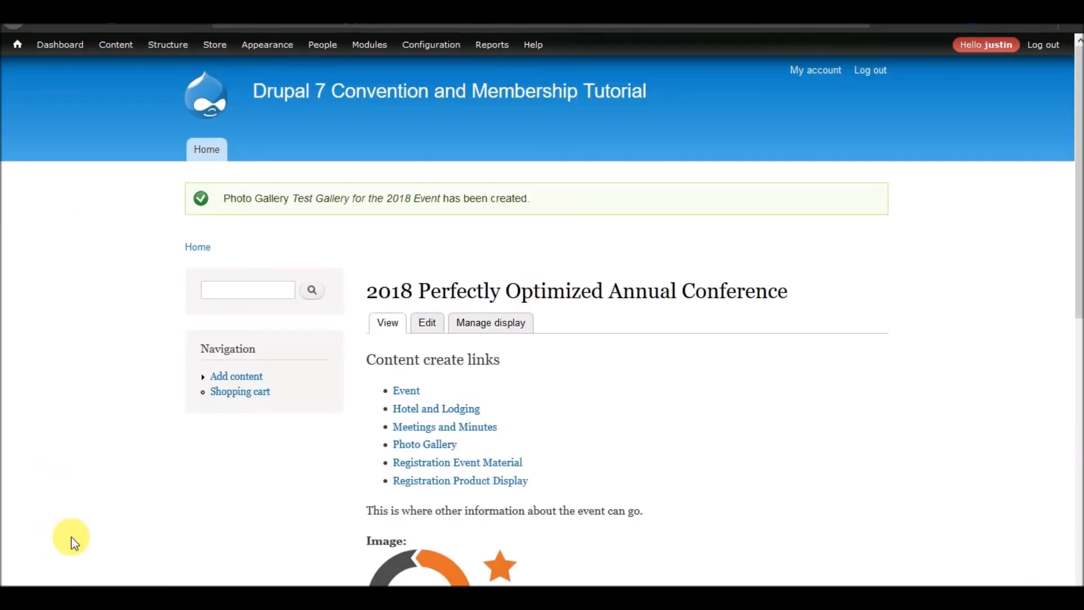
Reopen the 2018 Perfectly Optimized Annual Conference page from the content list and look over its create links and event details
{"action": "left_click", "coordinate": [116, 51]}
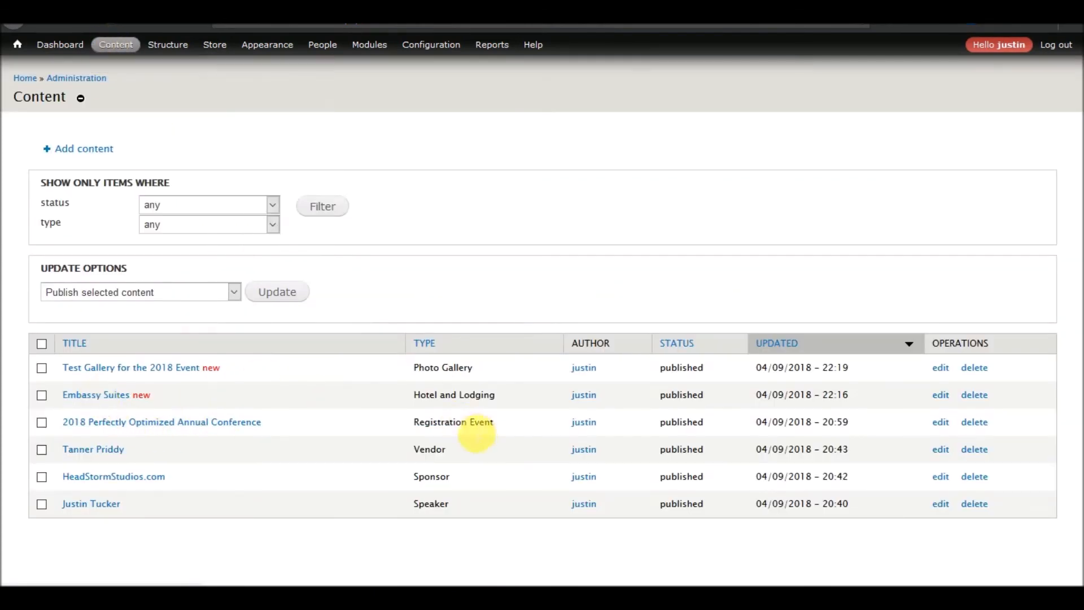
{"action": "left_click", "coordinate": [140, 427]}
{"action": "scroll", "coordinate": [292, 355], "scroll_direction": "down", "scroll_amount": 6}
{"action": "scroll", "coordinate": [292, 355], "scroll_direction": "up", "scroll_amount": 5}
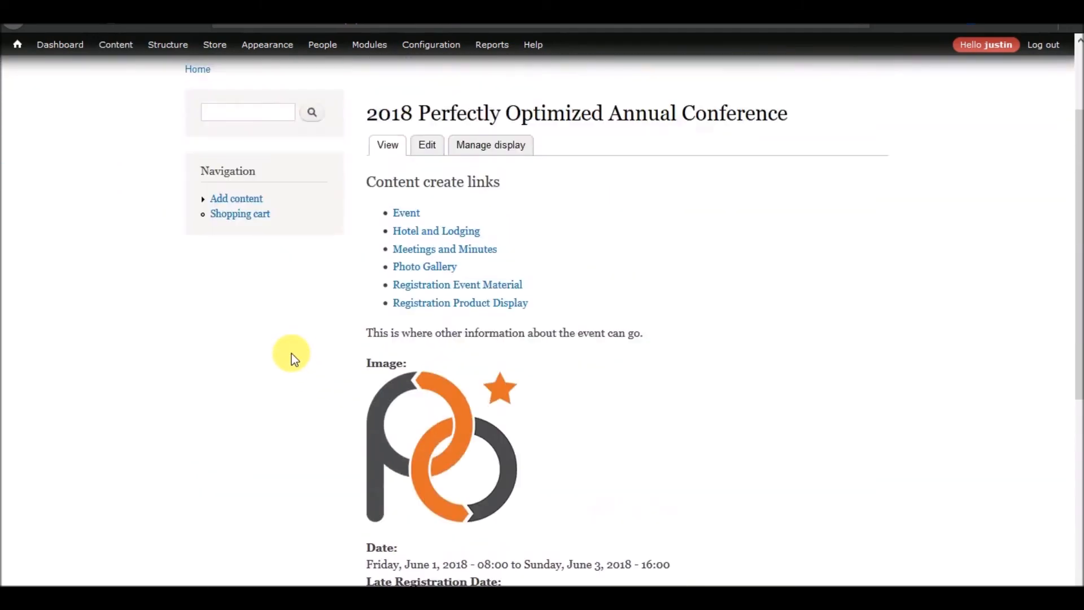
{"action": "scroll", "coordinate": [292, 354], "scroll_direction": "up", "scroll_amount": 1}
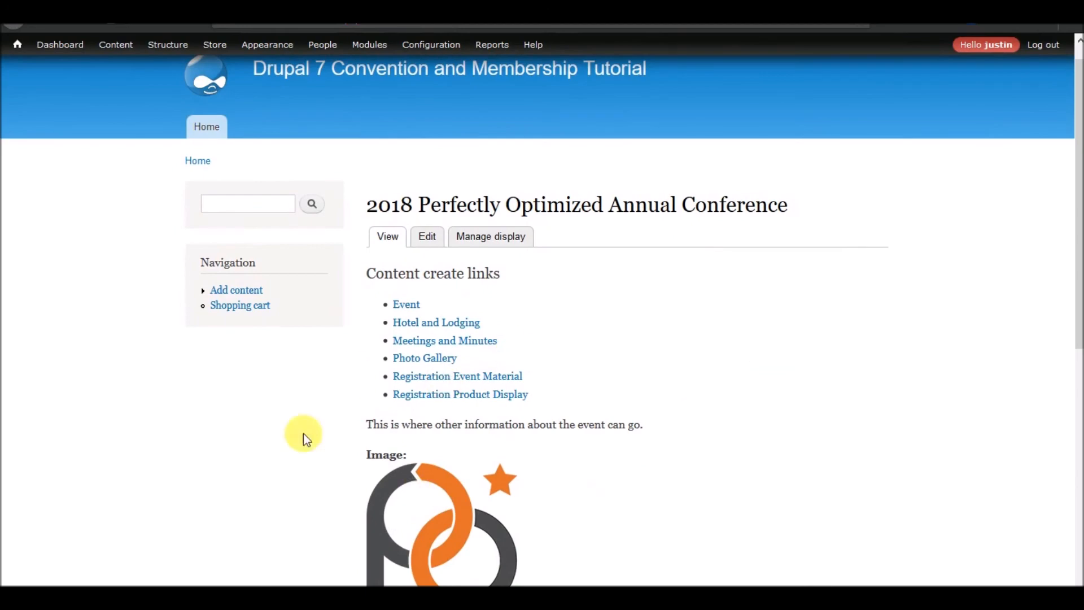
{"action": "scroll", "coordinate": [581, 410], "scroll_direction": "down", "scroll_amount": 6}
{"action": "scroll", "coordinate": [582, 409], "scroll_direction": "up", "scroll_amount": 5}
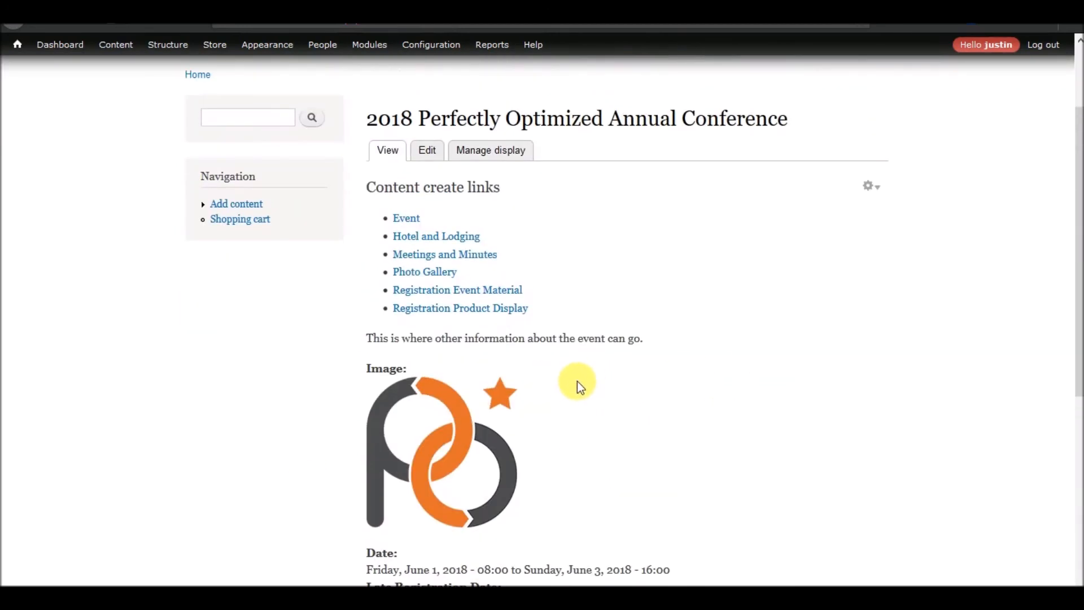
{"action": "scroll", "coordinate": [577, 381], "scroll_direction": "up", "scroll_amount": 2}
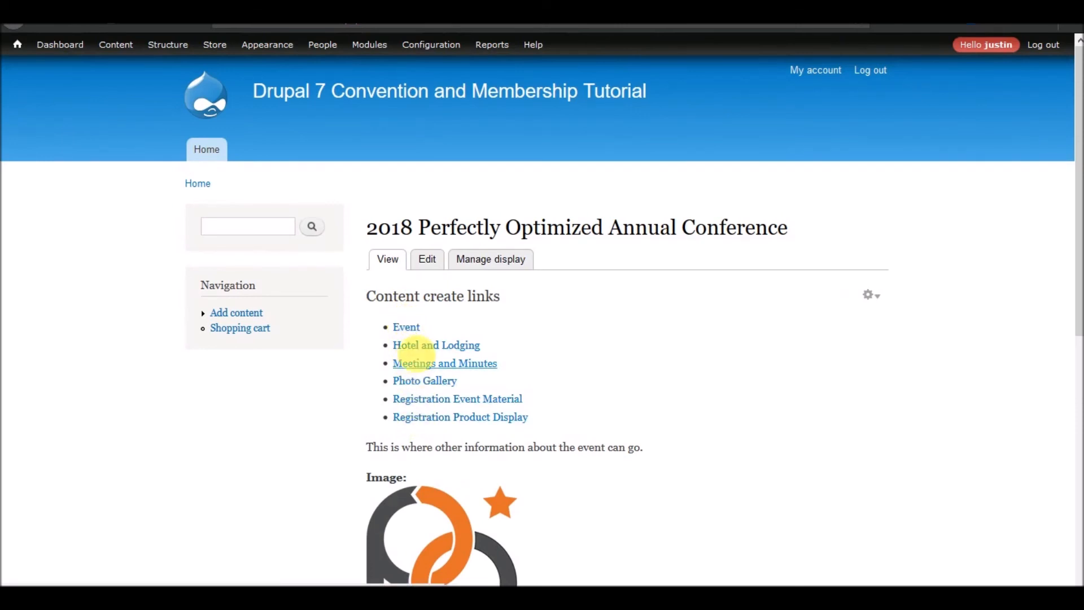
Change the Registration Event Layout variant's panel layout to Boxton from the Panopoly category and save it
{"action": "left_click", "coordinate": [877, 297]}
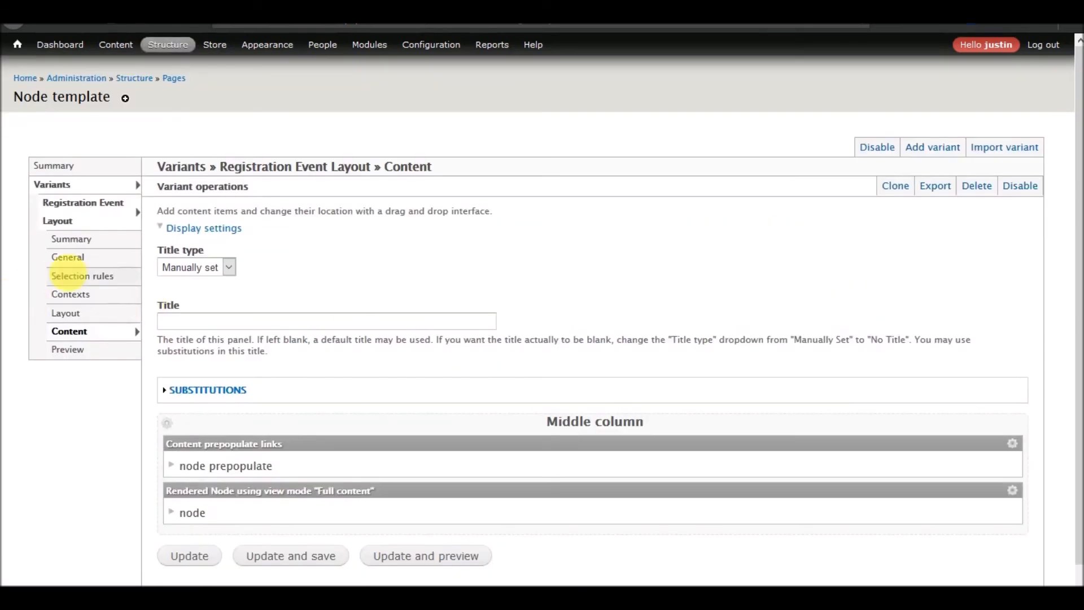
{"action": "left_click", "coordinate": [67, 314]}
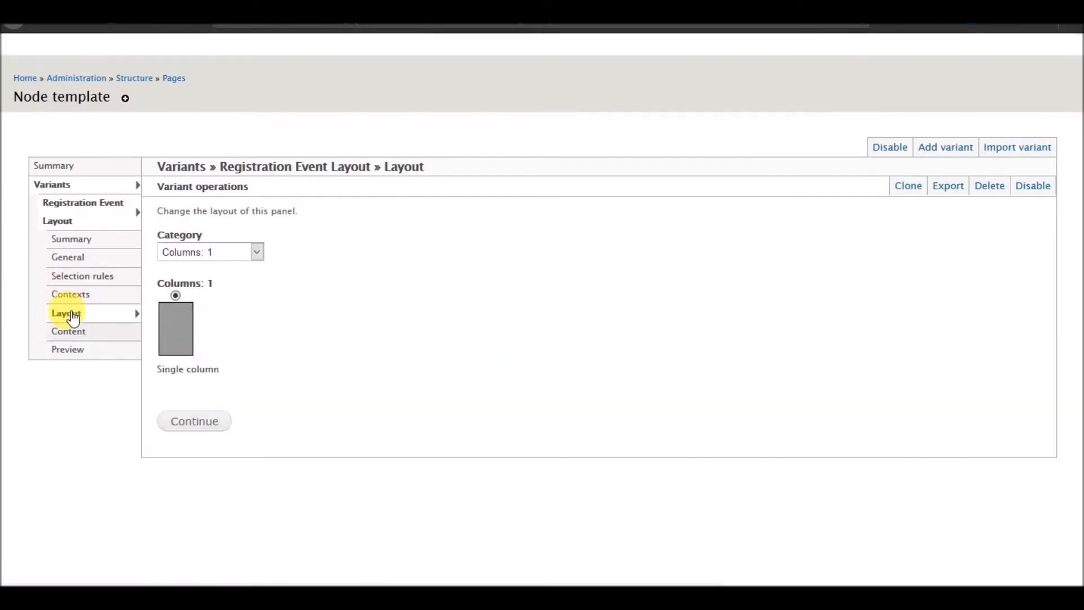
{"action": "left_click", "coordinate": [258, 252]}
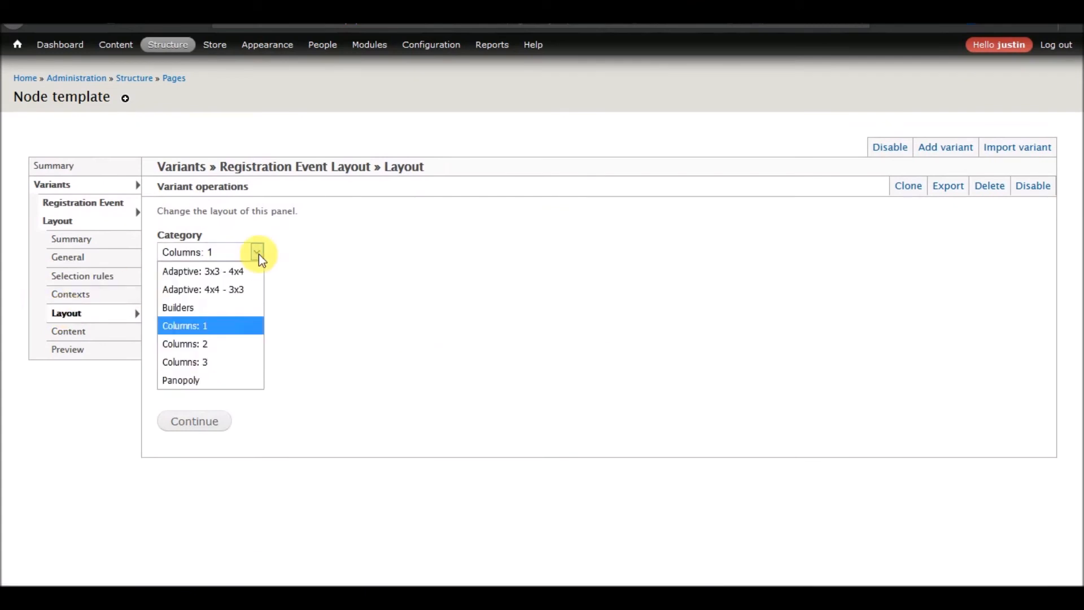
{"action": "left_click", "coordinate": [202, 380]}
{"action": "left_click", "coordinate": [321, 295]}
{"action": "scroll", "coordinate": [411, 263], "scroll_direction": "down", "scroll_amount": 2}
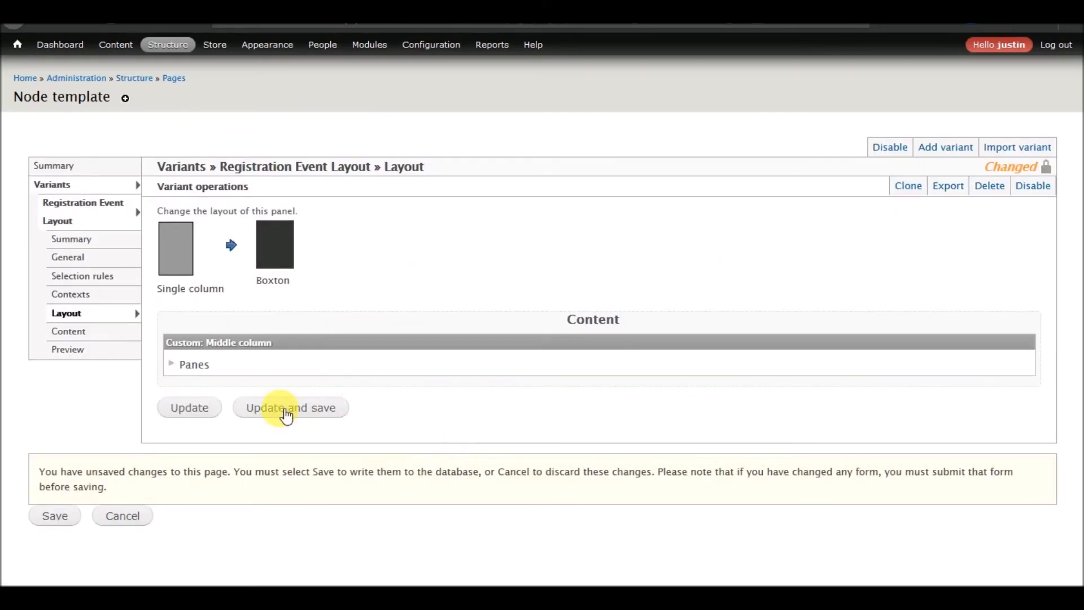
{"action": "left_click", "coordinate": [283, 410]}
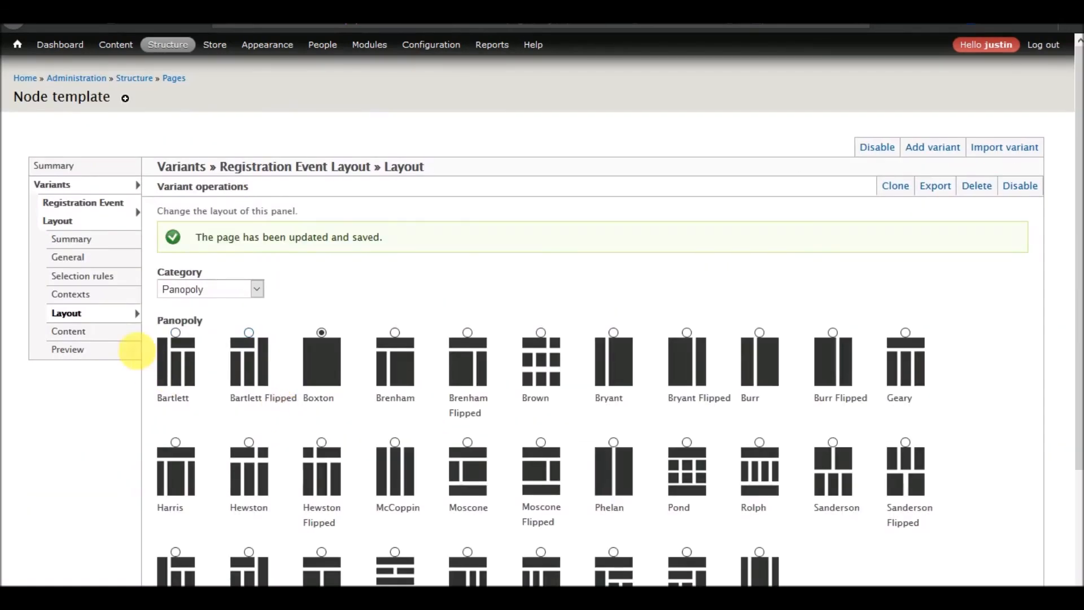
Check the panes in the Registration Event Layout variant's content settings, and update and save the variant
{"action": "left_click", "coordinate": [70, 332]}
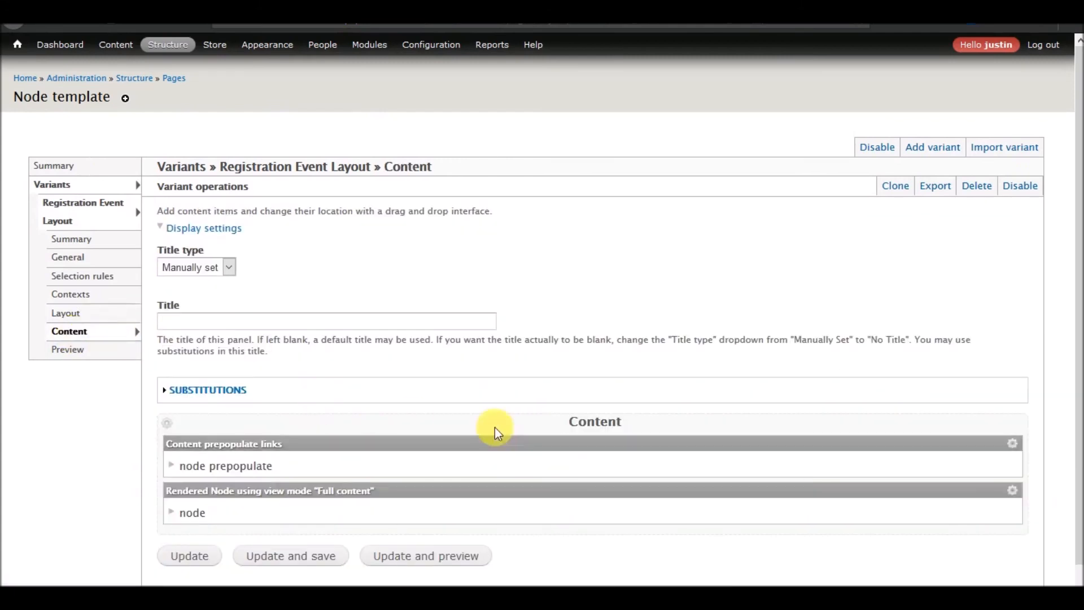
{"action": "scroll", "coordinate": [457, 411], "scroll_direction": "down", "scroll_amount": 1}
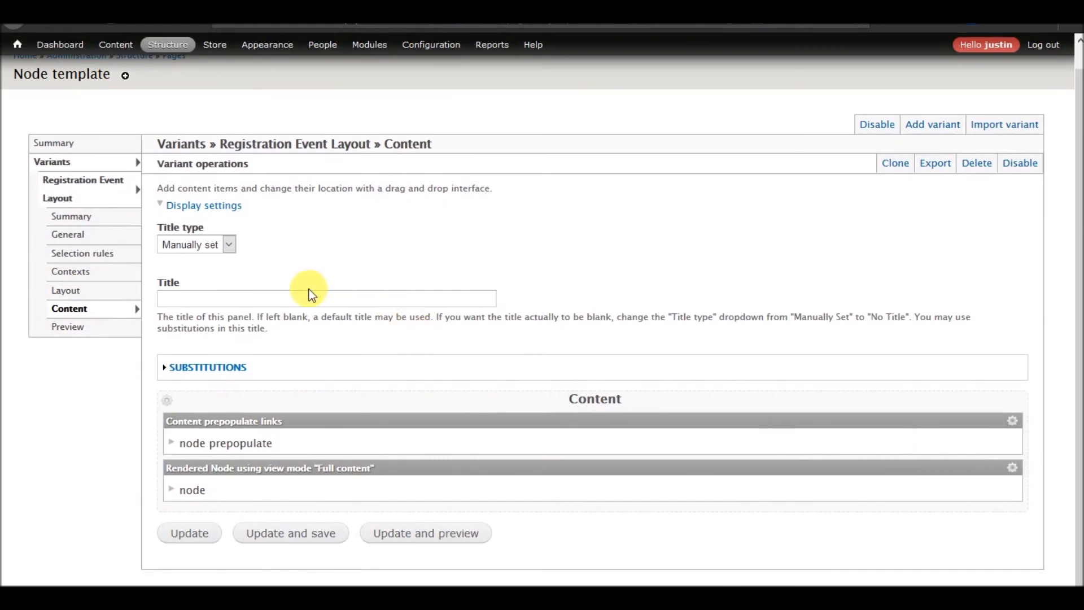
{"action": "left_click", "coordinate": [278, 545]}
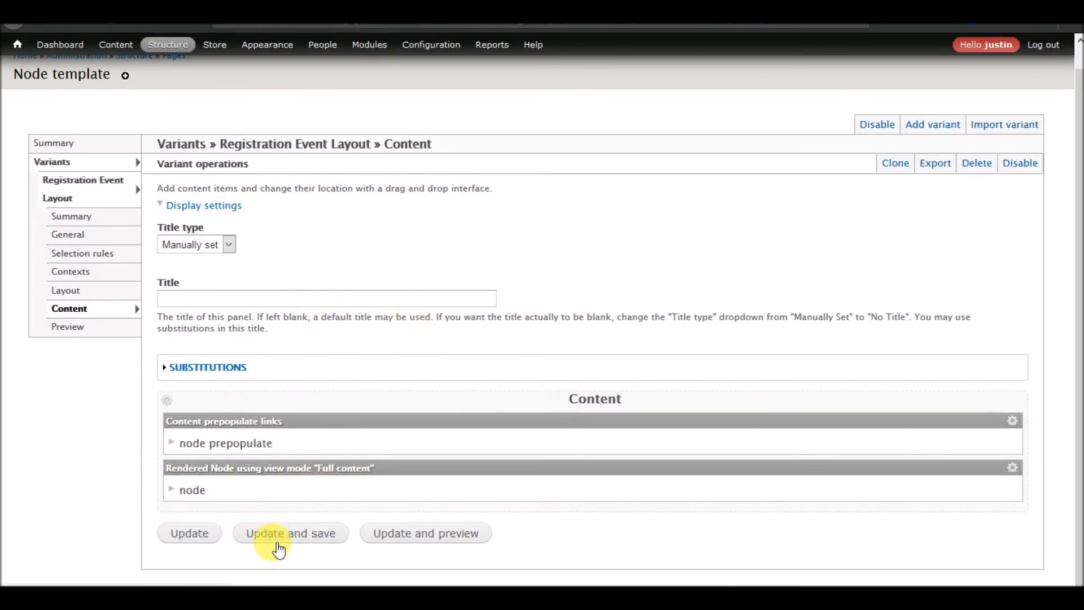
{"action": "scroll", "coordinate": [322, 386], "scroll_direction": "down", "scroll_amount": 2}
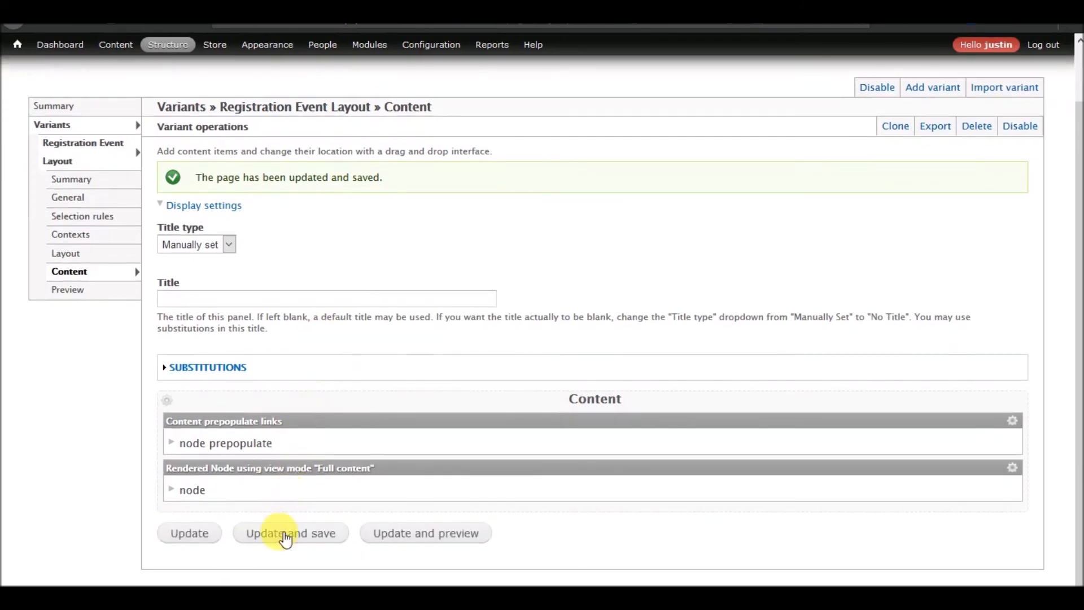
{"action": "scroll", "coordinate": [531, 346], "scroll_direction": "up", "scroll_amount": 2}
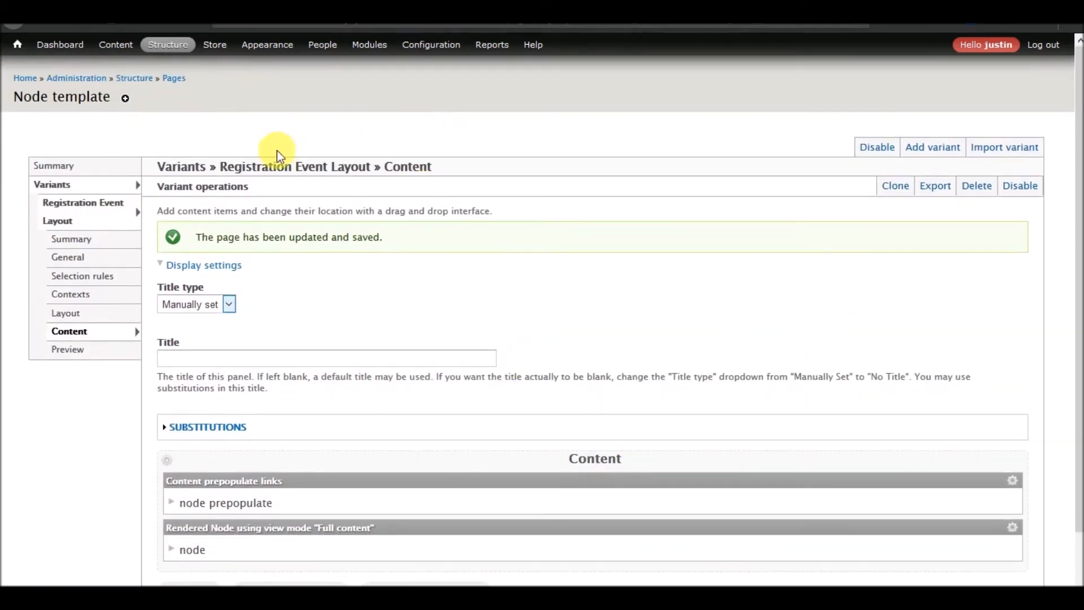
Open a new Registration Event Material form from the conference page and examine its referenced event and Material Type options
{"action": "left_click", "coordinate": [116, 45]}
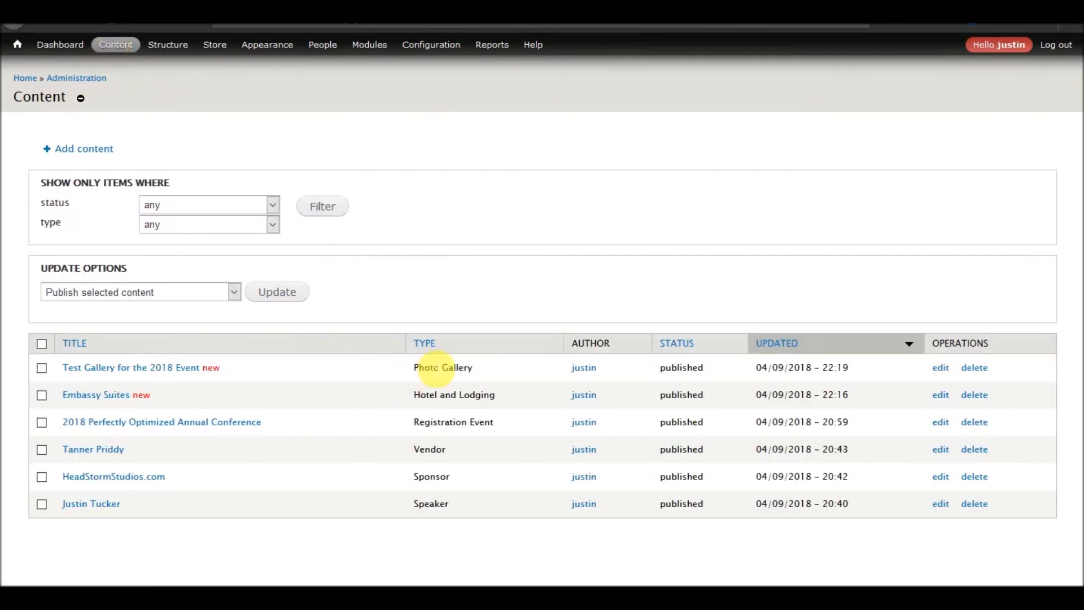
{"action": "left_click", "coordinate": [165, 423]}
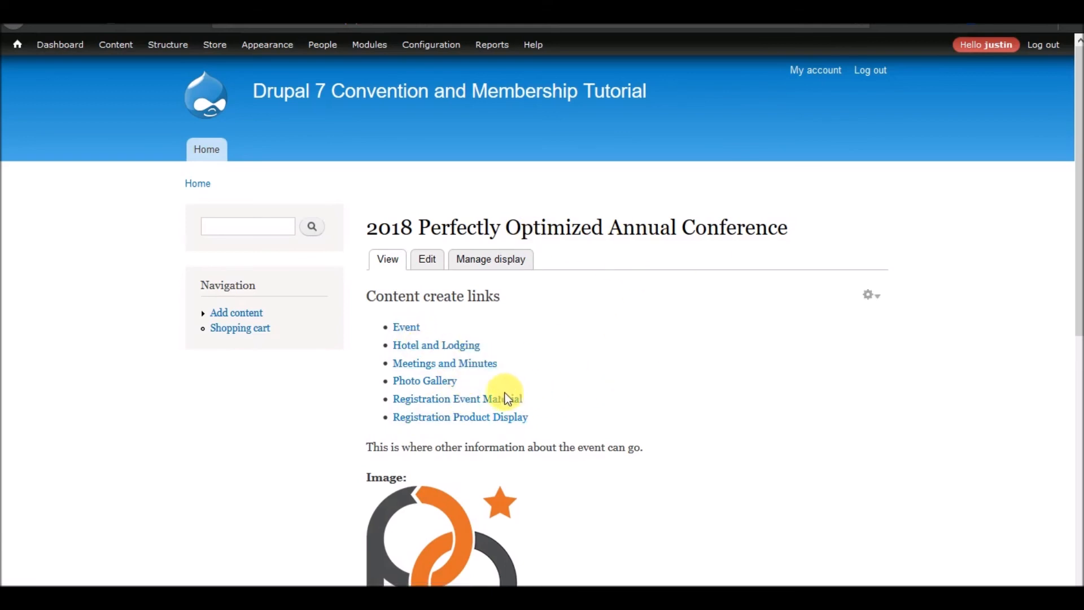
{"action": "left_click", "coordinate": [423, 405]}
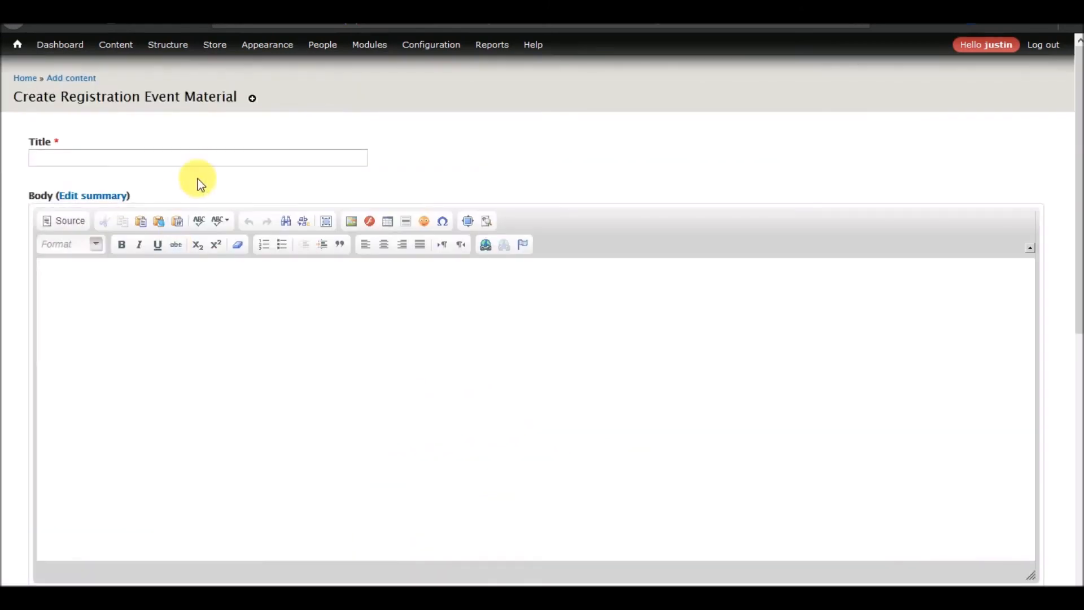
{"action": "scroll", "coordinate": [197, 179], "scroll_direction": "down", "scroll_amount": 10}
{"action": "left_click", "coordinate": [97, 307]}
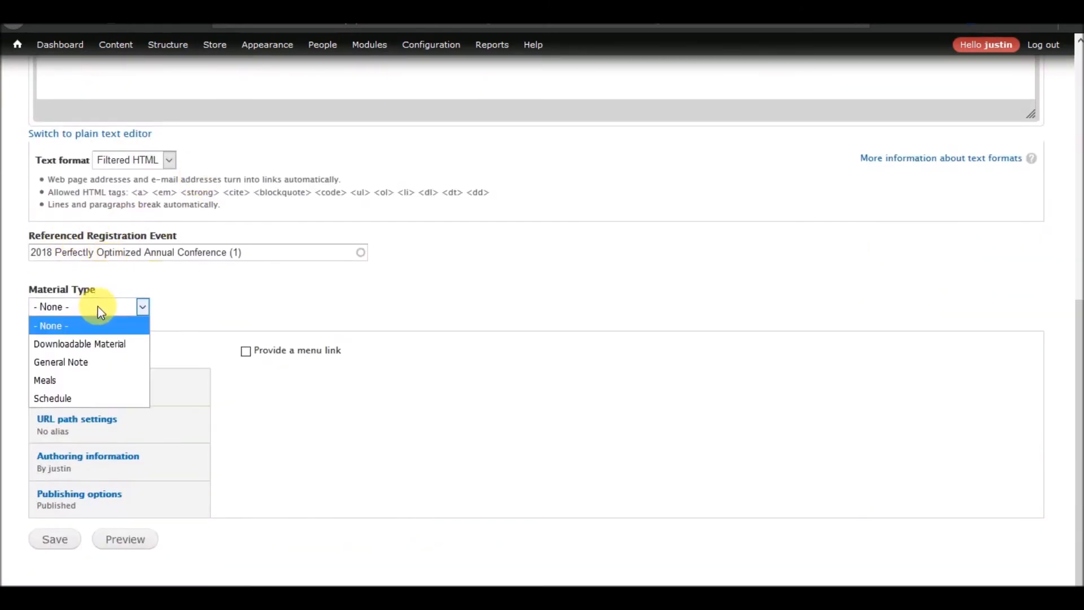
{"action": "left_click", "coordinate": [243, 311]}
{"action": "scroll", "coordinate": [255, 307], "scroll_direction": "up", "scroll_amount": 10}
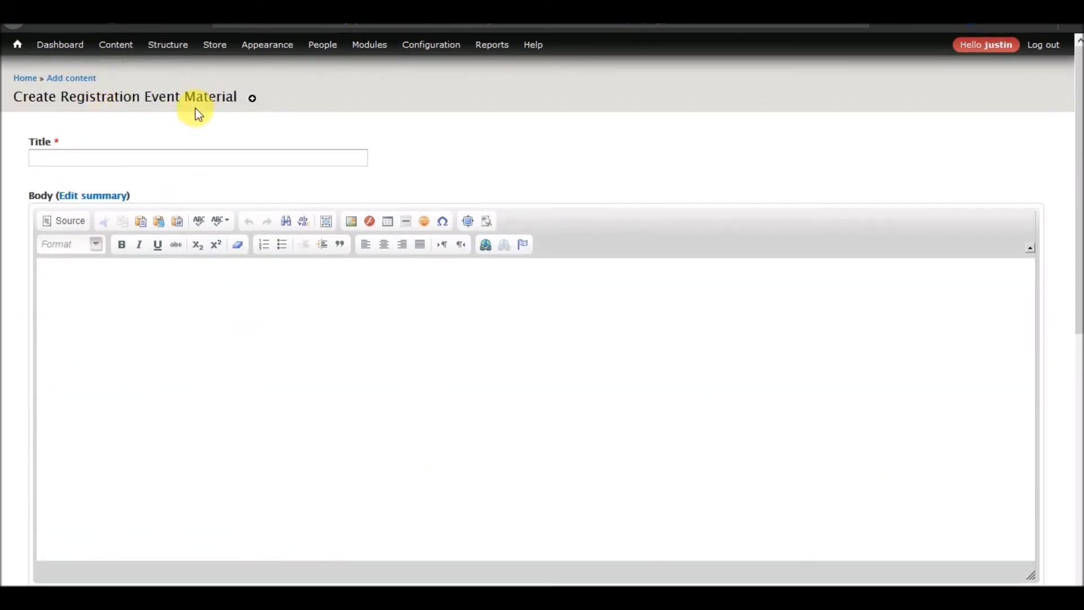
Add the existing File Upload field (field_file_upload) to the Registration Event Material content type
{"action": "scroll", "coordinate": [203, 207], "scroll_direction": "down", "scroll_amount": 5}
{"action": "scroll", "coordinate": [208, 212], "scroll_direction": "up", "scroll_amount": 5}
{"action": "mouse_move", "coordinate": [170, 46]}
{"action": "mouse_move", "coordinate": [257, 98]}
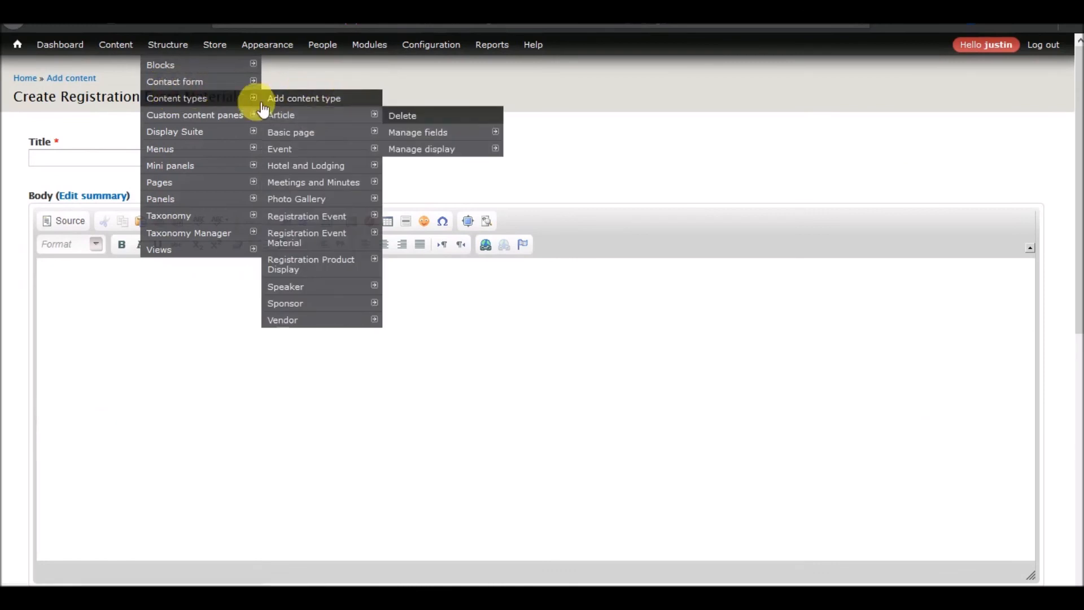
{"action": "mouse_move", "coordinate": [333, 272]}
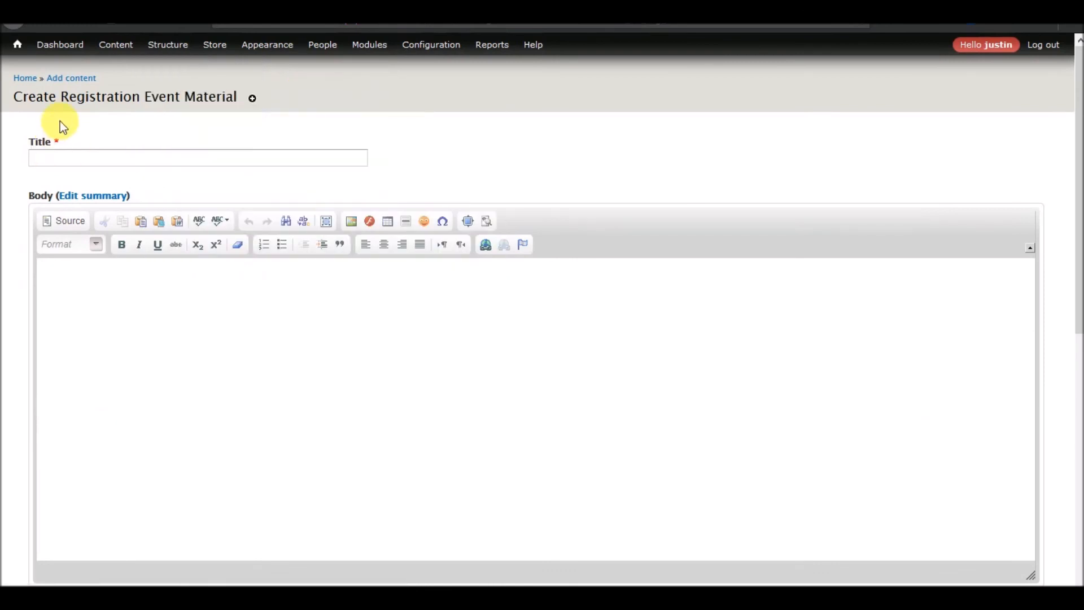
{"action": "mouse_move", "coordinate": [337, 209]}
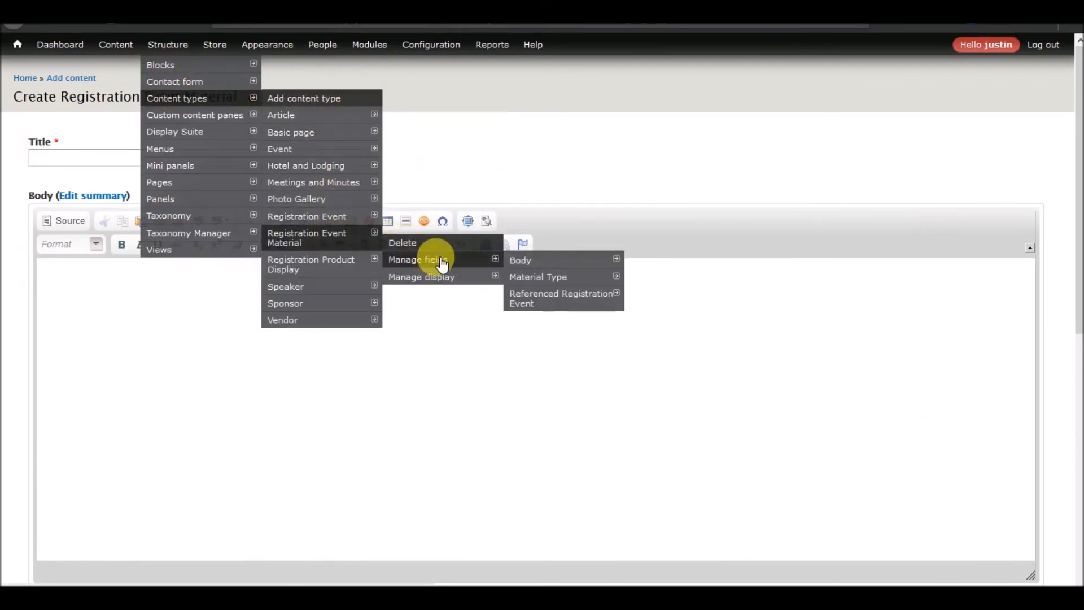
{"action": "left_click", "coordinate": [439, 259]}
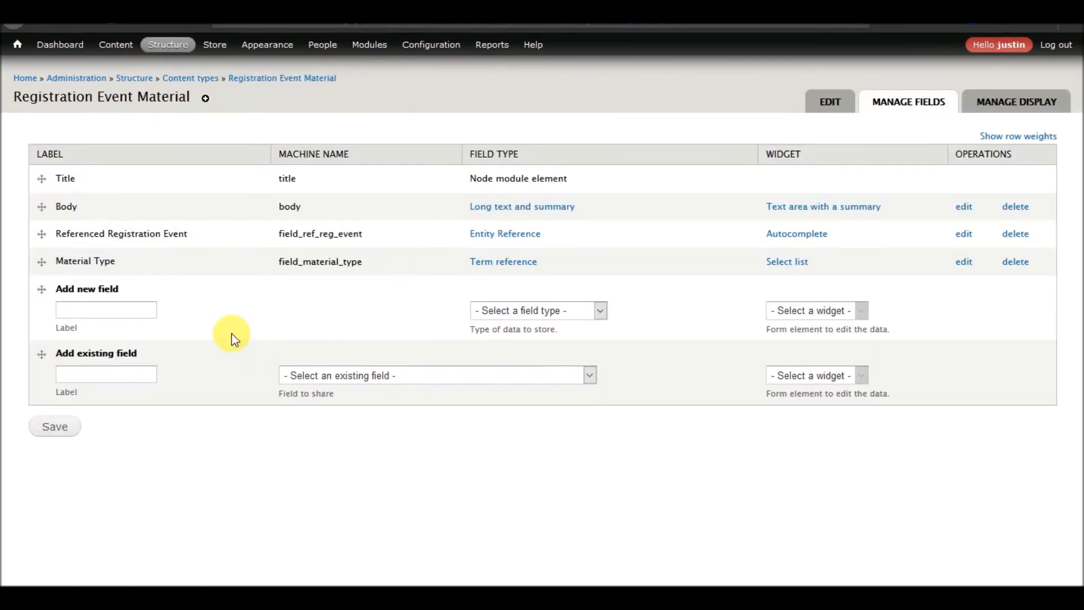
{"action": "left_click", "coordinate": [445, 381]}
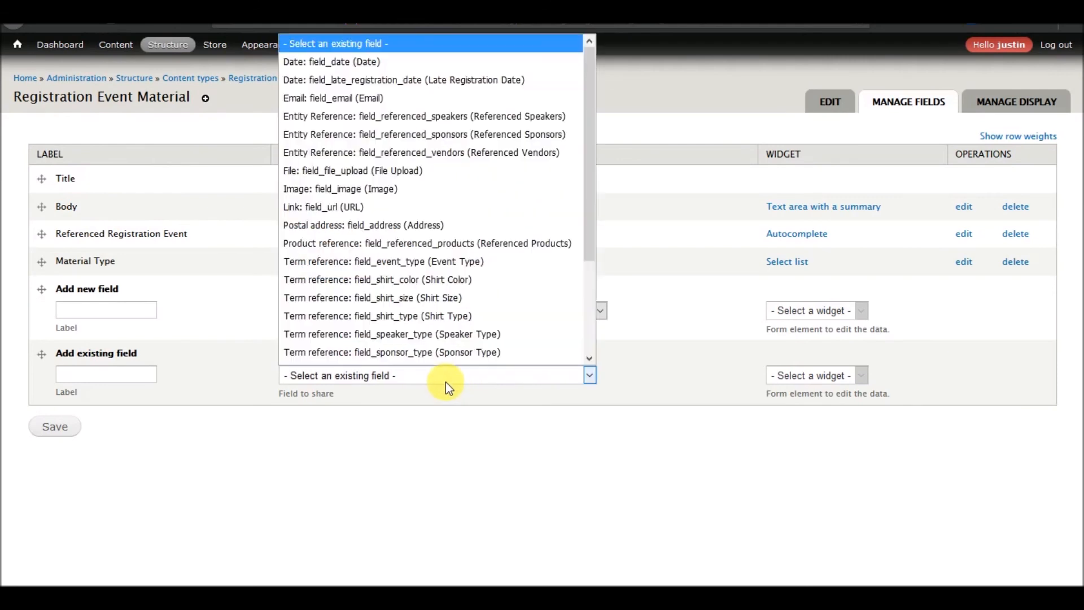
{"action": "left_click", "coordinate": [392, 177]}
{"action": "left_click", "coordinate": [45, 427]}
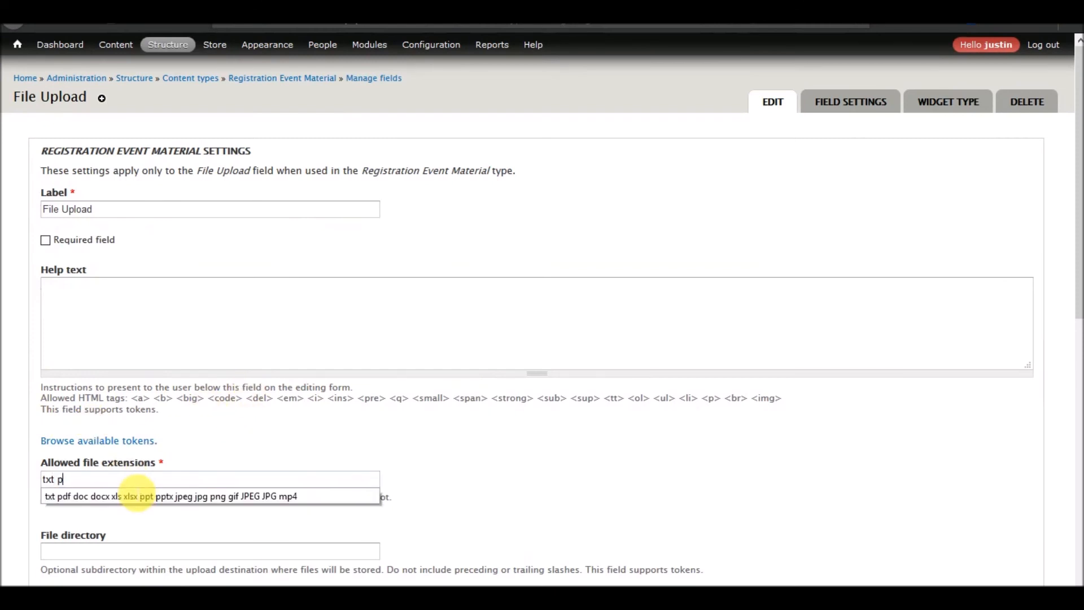
Set File Upload's allowed extensions to txt pdf doc docx xls xlsx ppt pptx jpeg jpg png gif JPEG JPG mp4 and directory to registration-event-material, and save
{"action": "left_click", "coordinate": [137, 496]}
{"action": "left_click", "coordinate": [113, 552]}
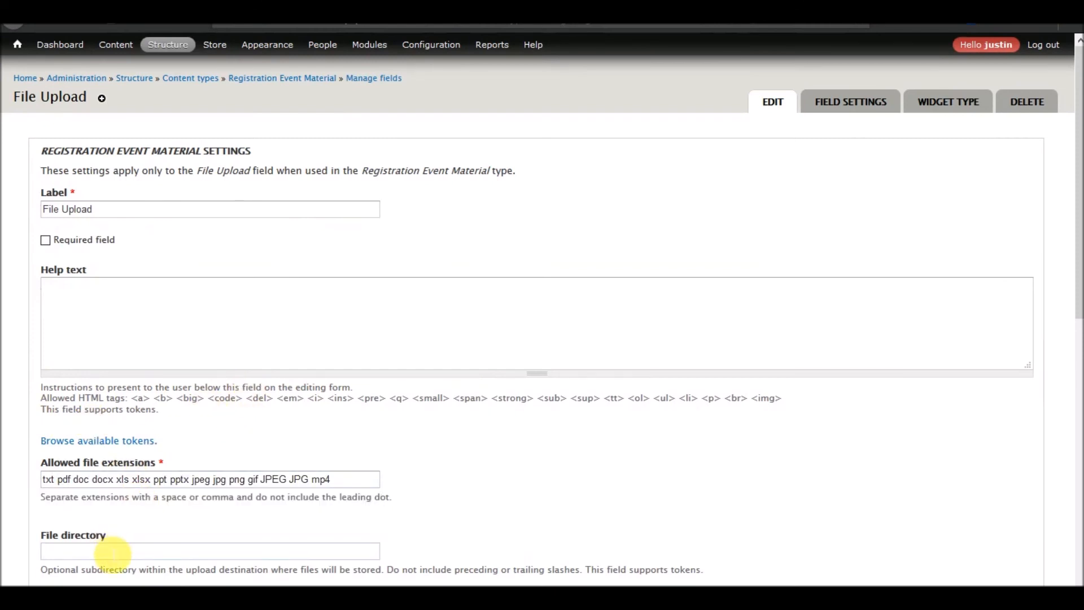
{"action": "type", "text": "eve"}
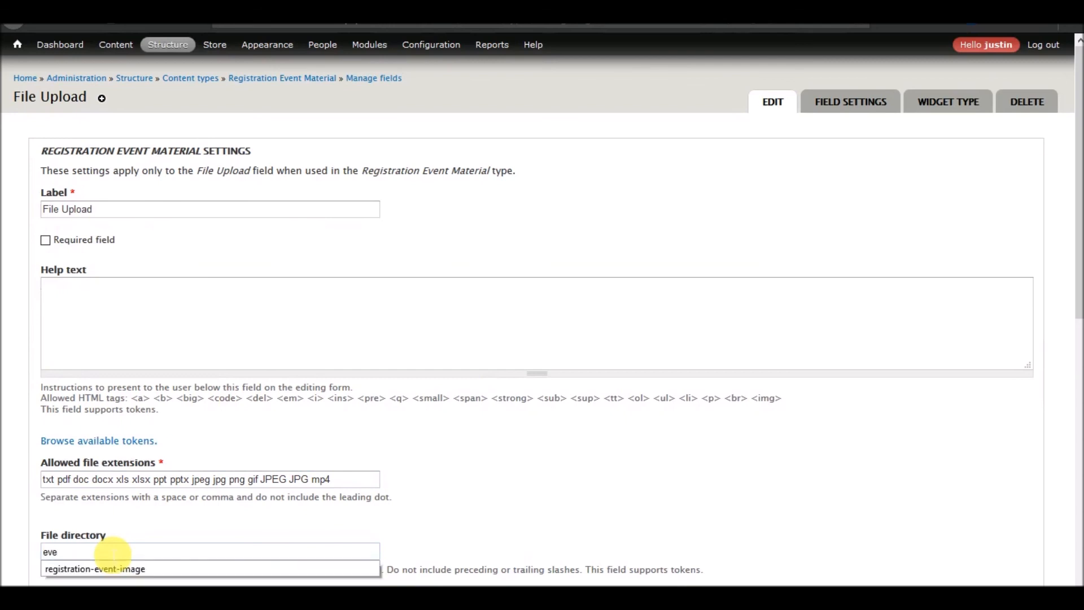
{"action": "key", "text": "Down"}
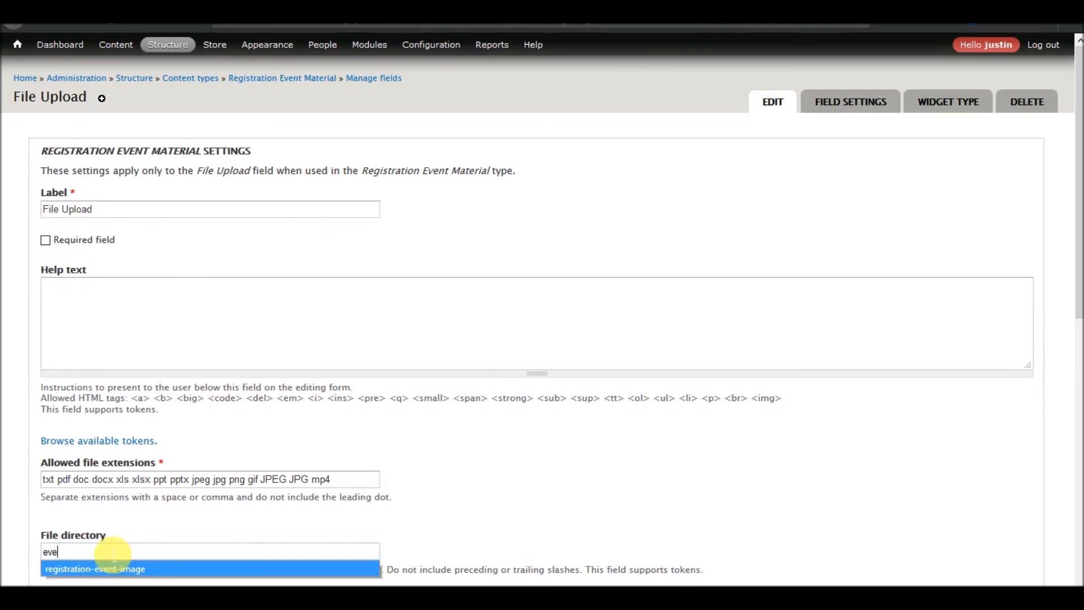
{"action": "key", "text": "Return"}
{"action": "key", "text": "BackSpace"}
{"action": "key", "text": "BackSpace"}
{"action": "key", "text": "BackSpace"}
{"action": "key", "text": "BackSpace"}
{"action": "type", "text": "material"}
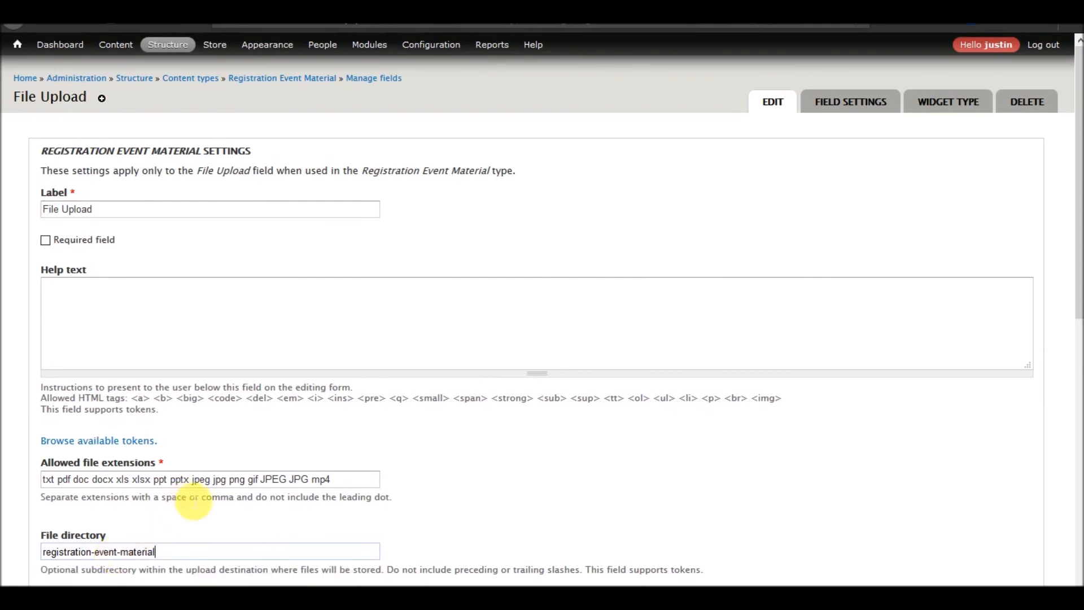
{"action": "scroll", "coordinate": [194, 501], "scroll_direction": "down", "scroll_amount": 9}
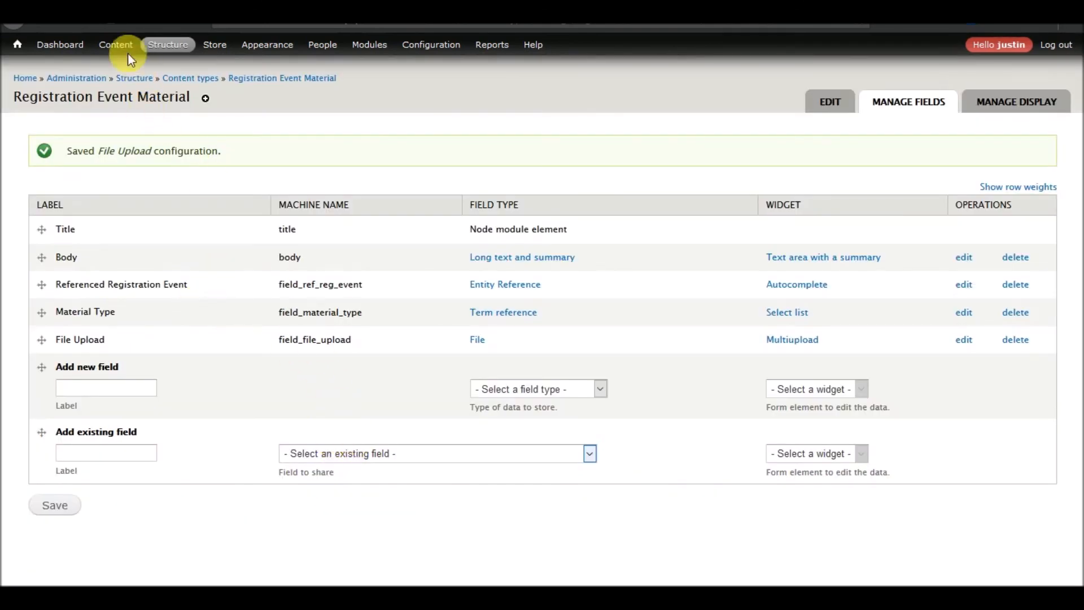
Open a new Registration Event Material form from the 2018 Perfectly Optimized Annual Conference page, examine its Material Type and File Upload fields, and return
{"action": "mouse_move", "coordinate": [108, 50]}
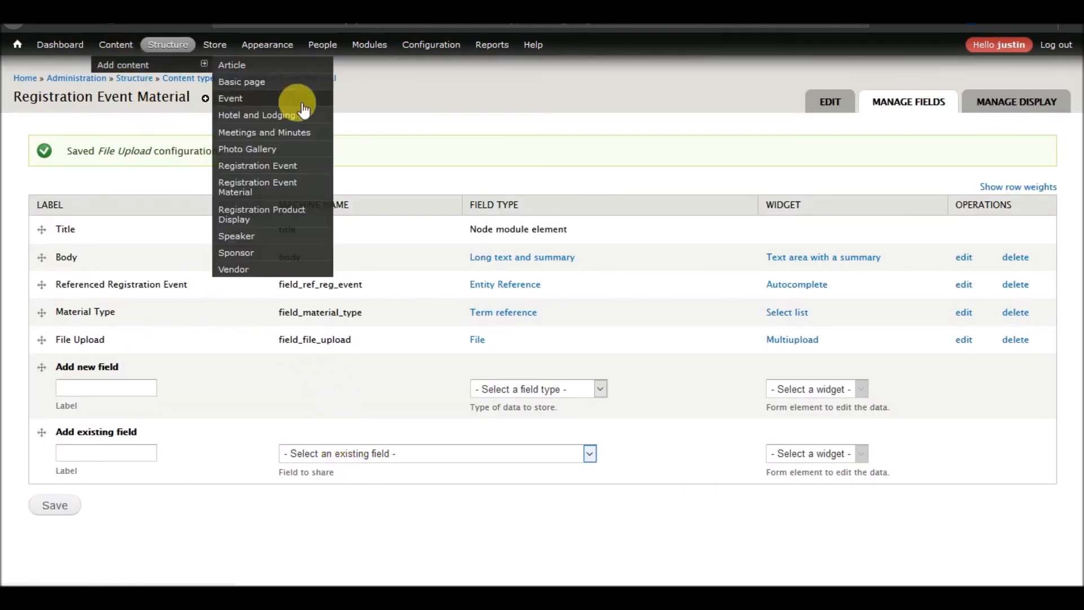
{"action": "left_click", "coordinate": [110, 48]}
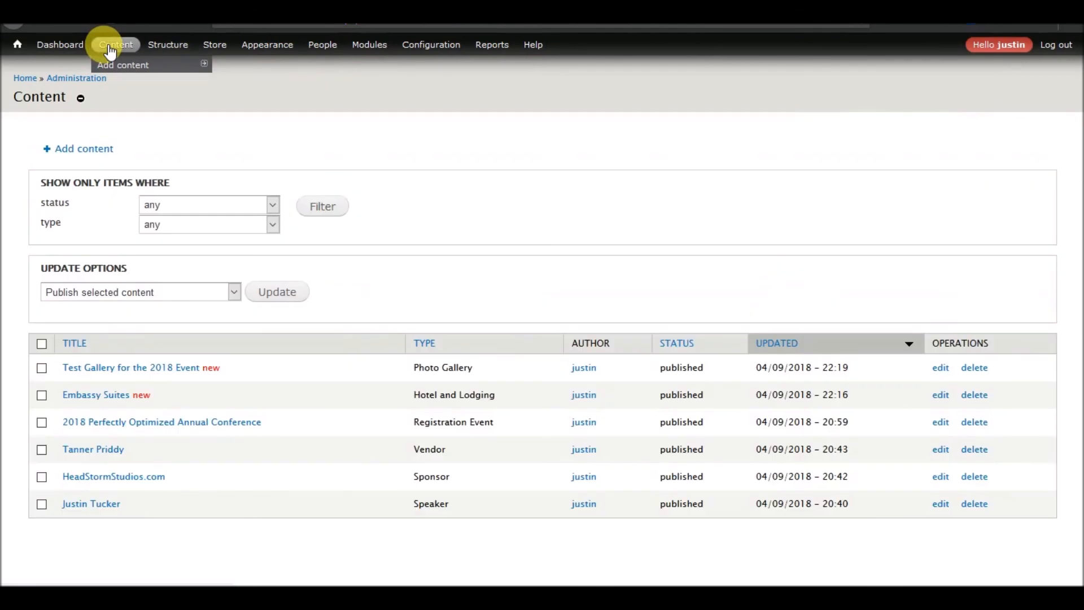
{"action": "left_click", "coordinate": [116, 423]}
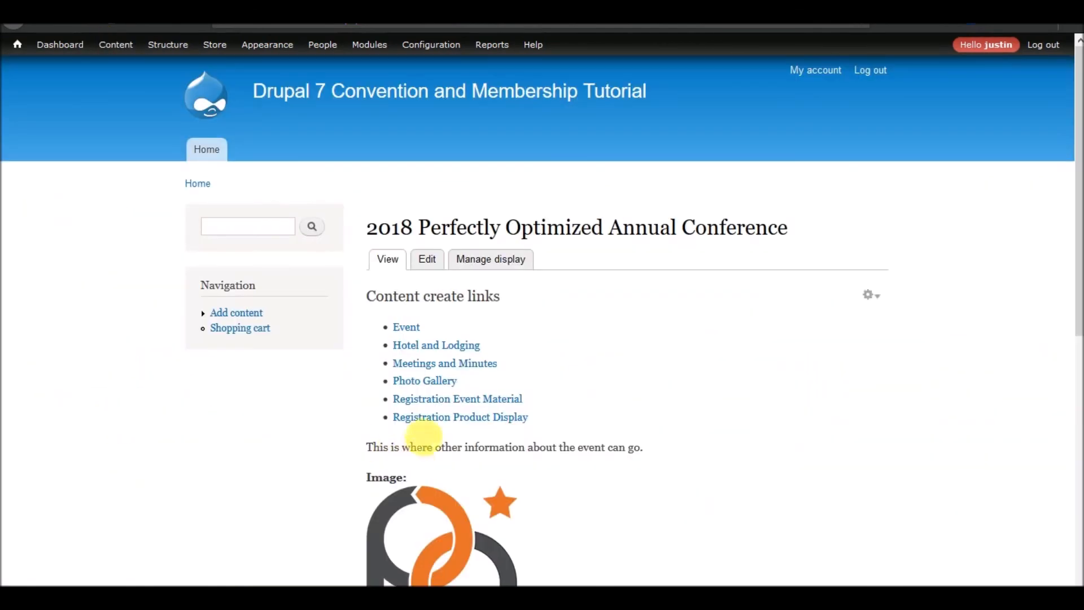
{"action": "left_click", "coordinate": [479, 403]}
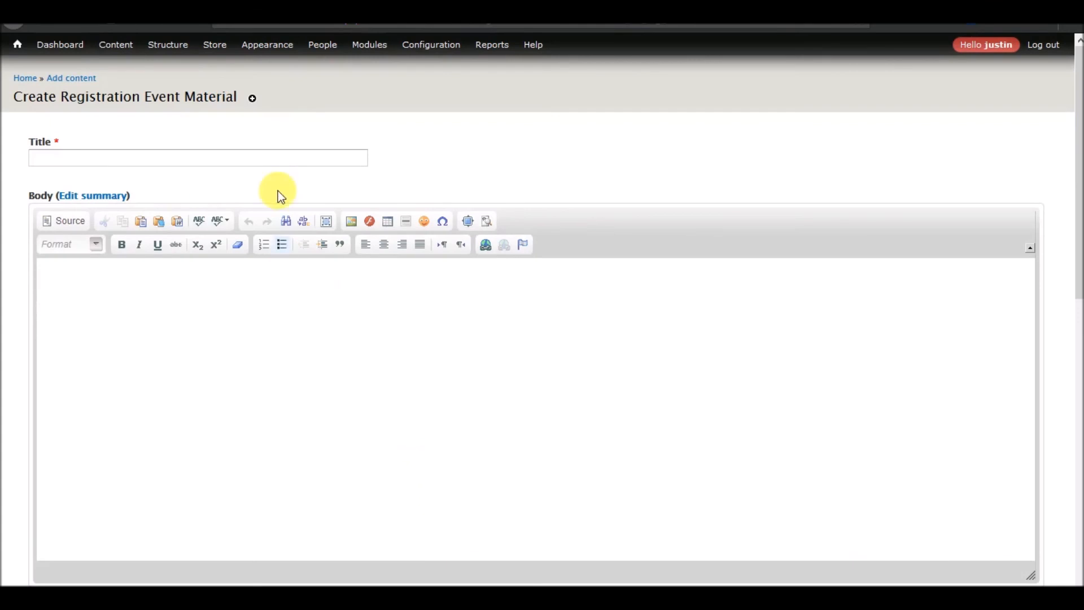
{"action": "scroll", "coordinate": [237, 172], "scroll_direction": "down", "scroll_amount": 10}
{"action": "scroll", "coordinate": [238, 171], "scroll_direction": "up", "scroll_amount": 3}
{"action": "left_click", "coordinate": [138, 256]}
{"action": "left_click", "coordinate": [289, 292]}
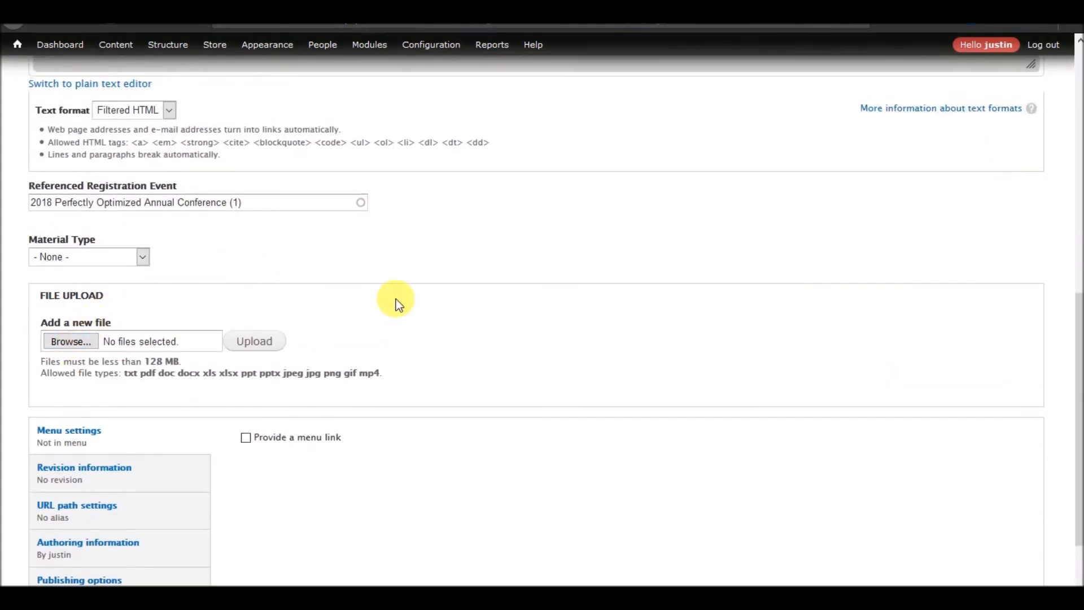
{"action": "scroll", "coordinate": [395, 300], "scroll_direction": "up", "scroll_amount": 9}
{"action": "left_click", "coordinate": [15, 18]}
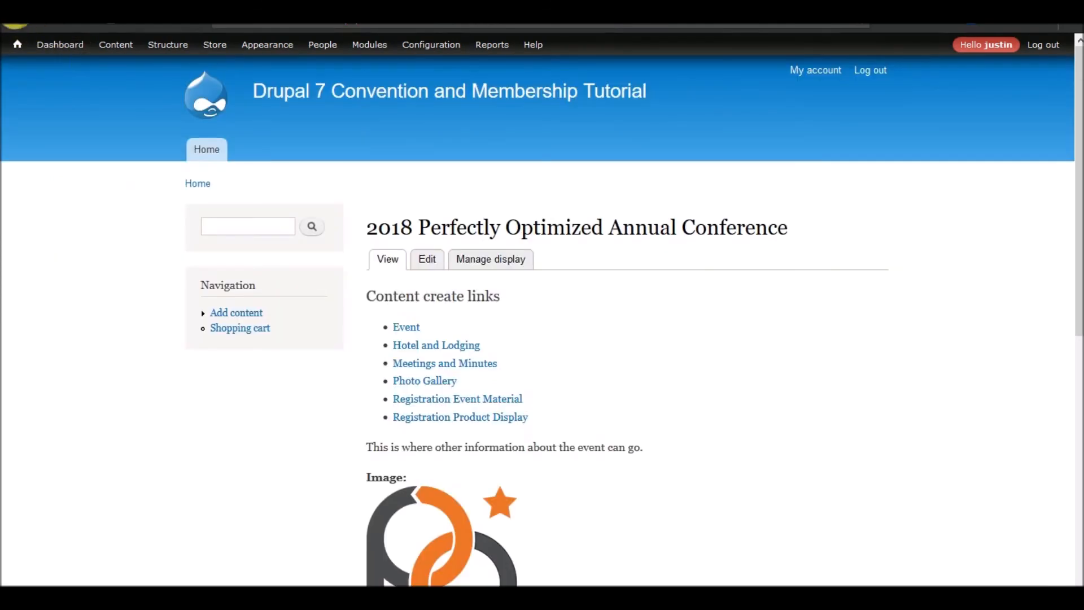
Open a new Registration Product Display form from the conference page, look over its referenced products and event fields, and return
{"action": "left_click", "coordinate": [460, 419]}
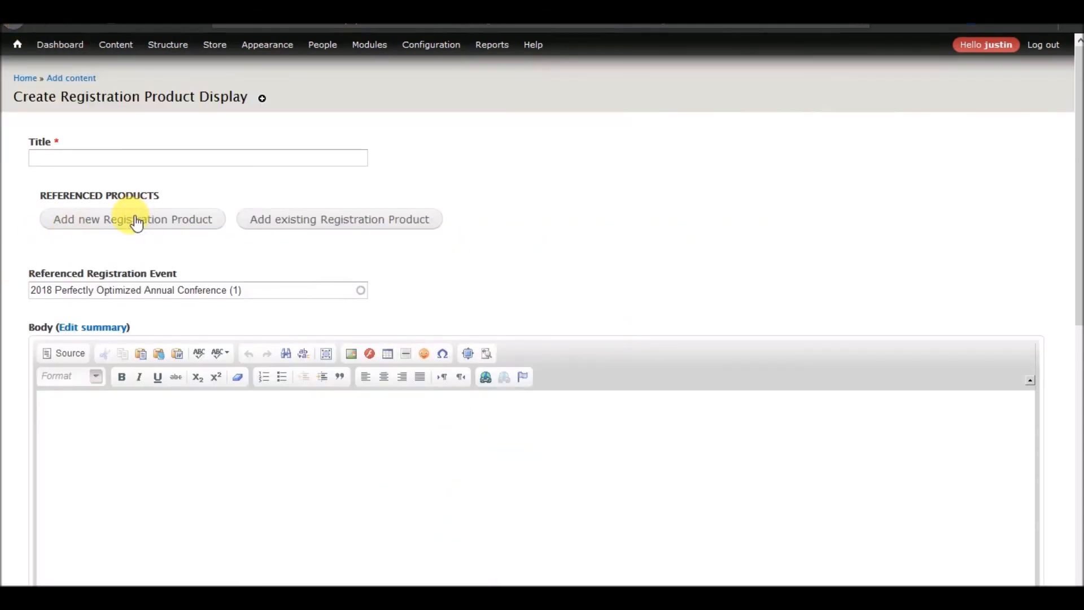
{"action": "scroll", "coordinate": [79, 165], "scroll_direction": "down", "scroll_amount": 9}
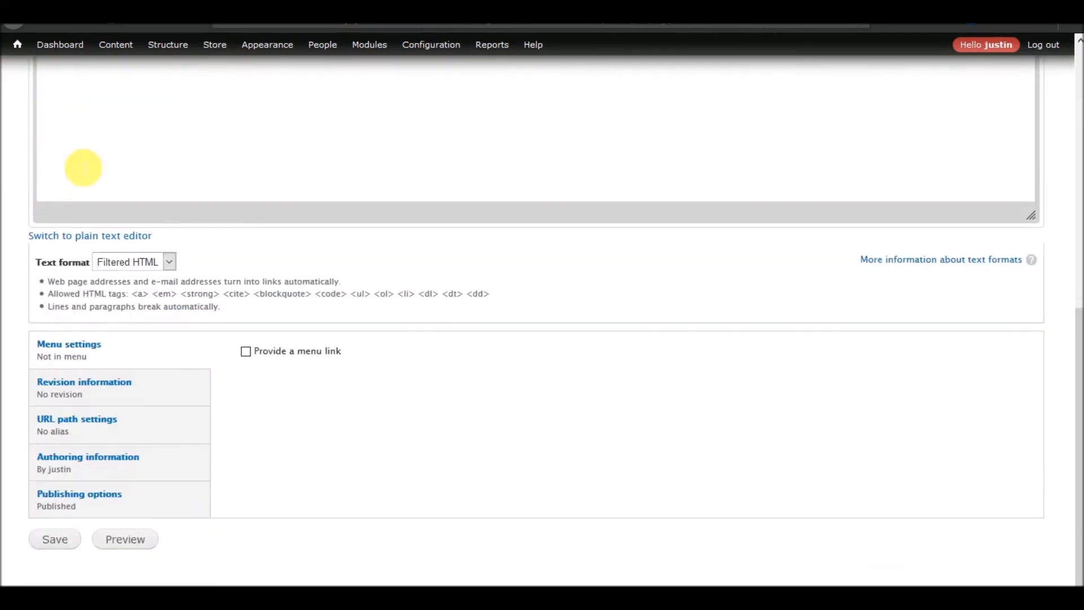
{"action": "scroll", "coordinate": [82, 165], "scroll_direction": "up", "scroll_amount": 6}
{"action": "scroll", "coordinate": [83, 168], "scroll_direction": "up", "scroll_amount": 3}
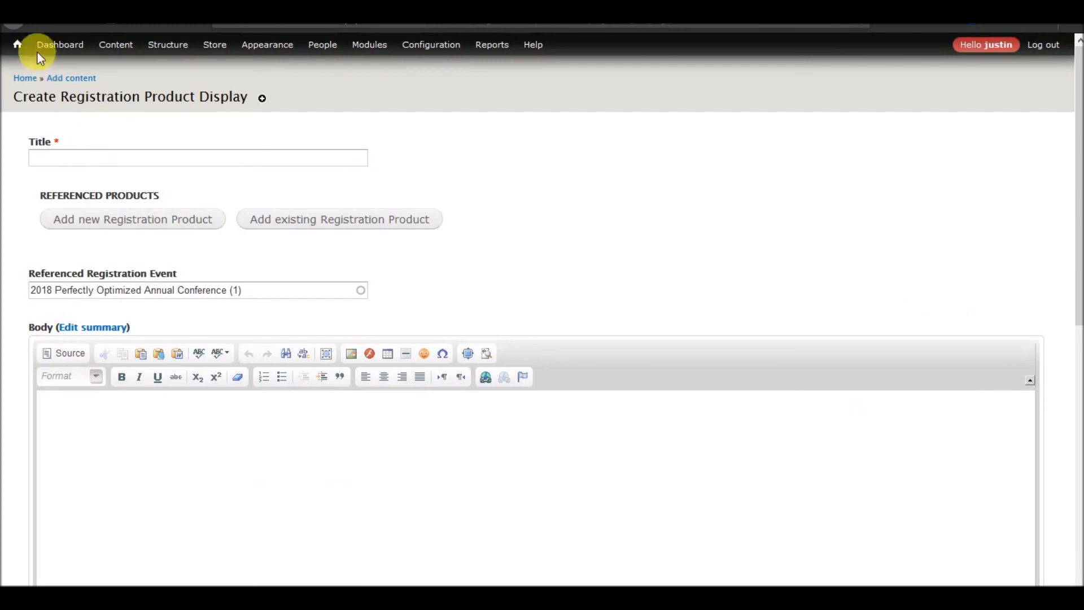
{"action": "left_click", "coordinate": [16, 24]}
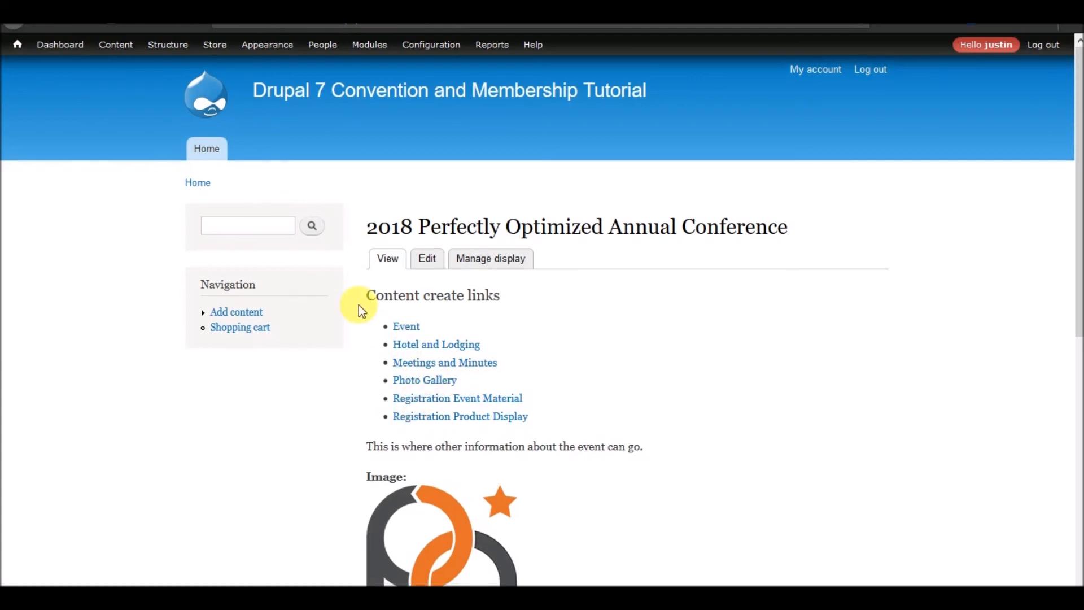
Review the conference page's create links and details, examine a new Event form's referenced event and date fields, and return
{"action": "scroll", "coordinate": [358, 310], "scroll_direction": "down", "scroll_amount": 5}
{"action": "scroll", "coordinate": [358, 310], "scroll_direction": "up", "scroll_amount": 2}
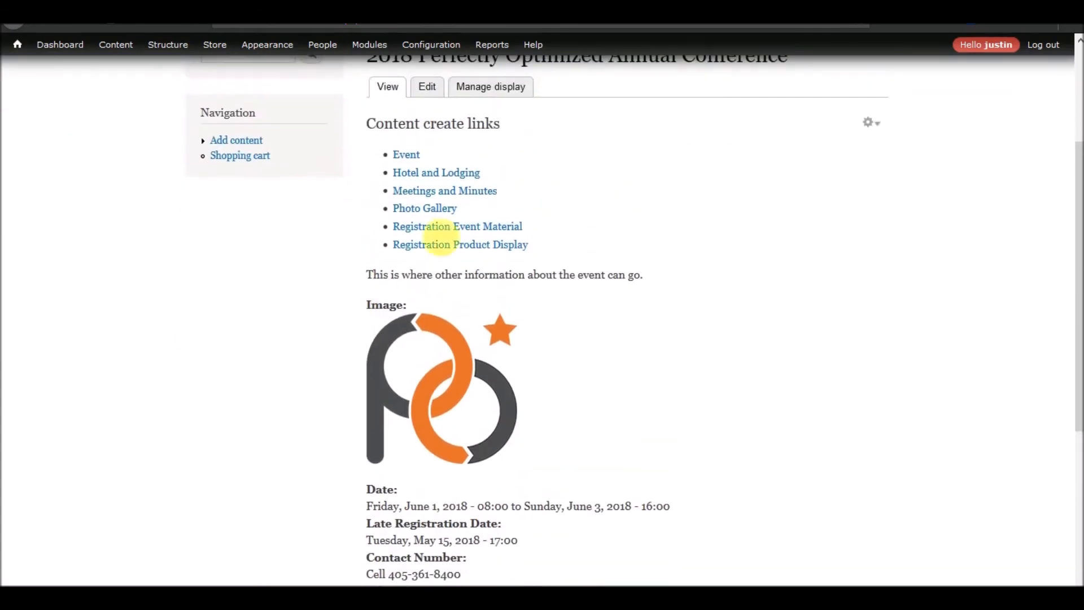
{"action": "scroll", "coordinate": [409, 259], "scroll_direction": "up", "scroll_amount": 3}
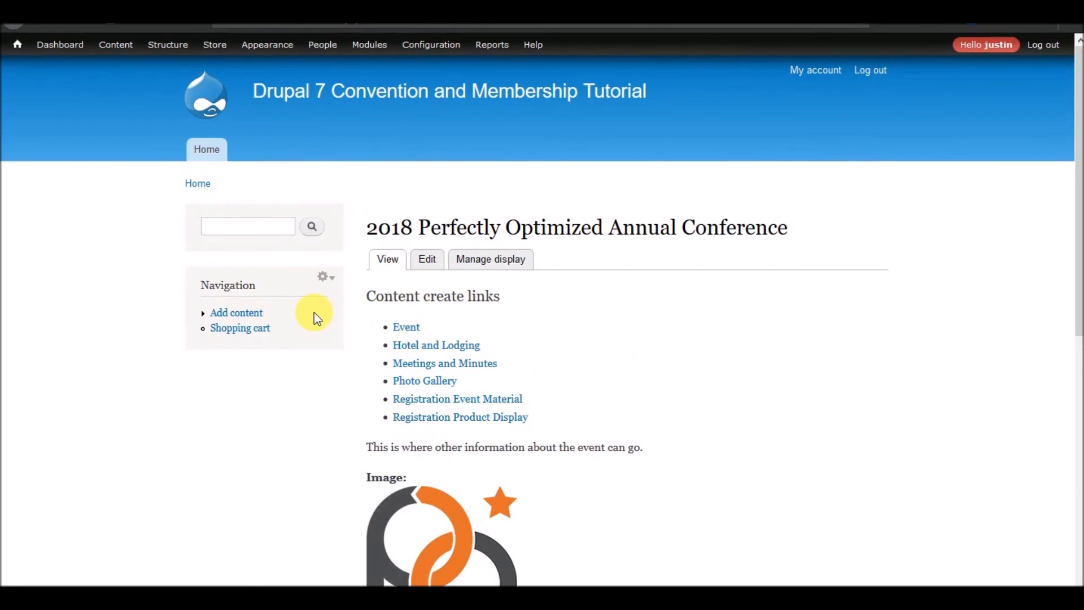
{"action": "left_click", "coordinate": [408, 330]}
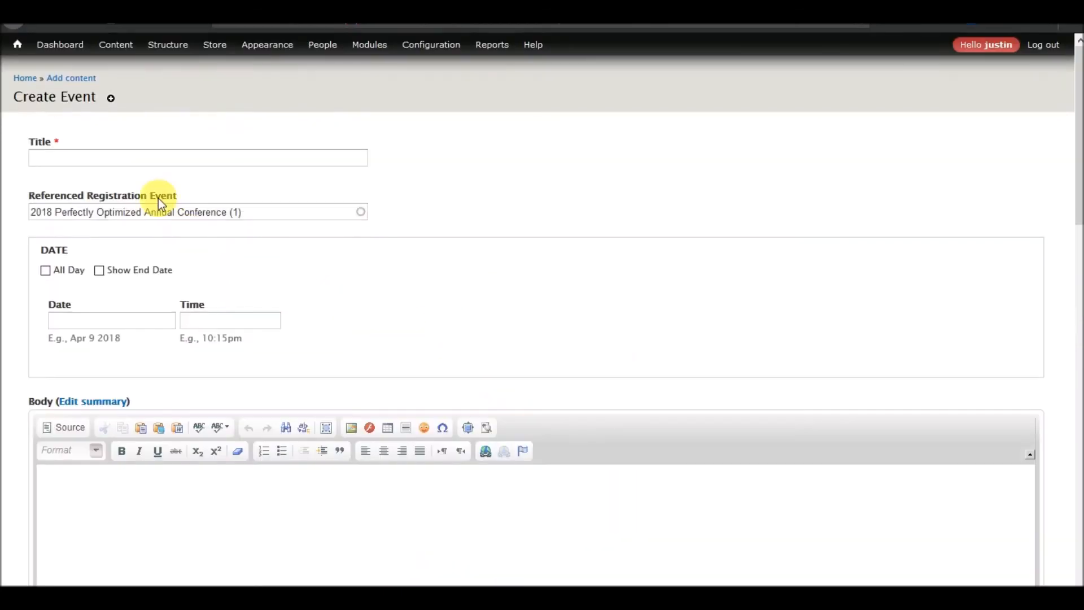
{"action": "scroll", "coordinate": [158, 198], "scroll_direction": "down", "scroll_amount": 10}
{"action": "scroll", "coordinate": [158, 199], "scroll_direction": "up", "scroll_amount": 10}
{"action": "left_click", "coordinate": [15, 27]}
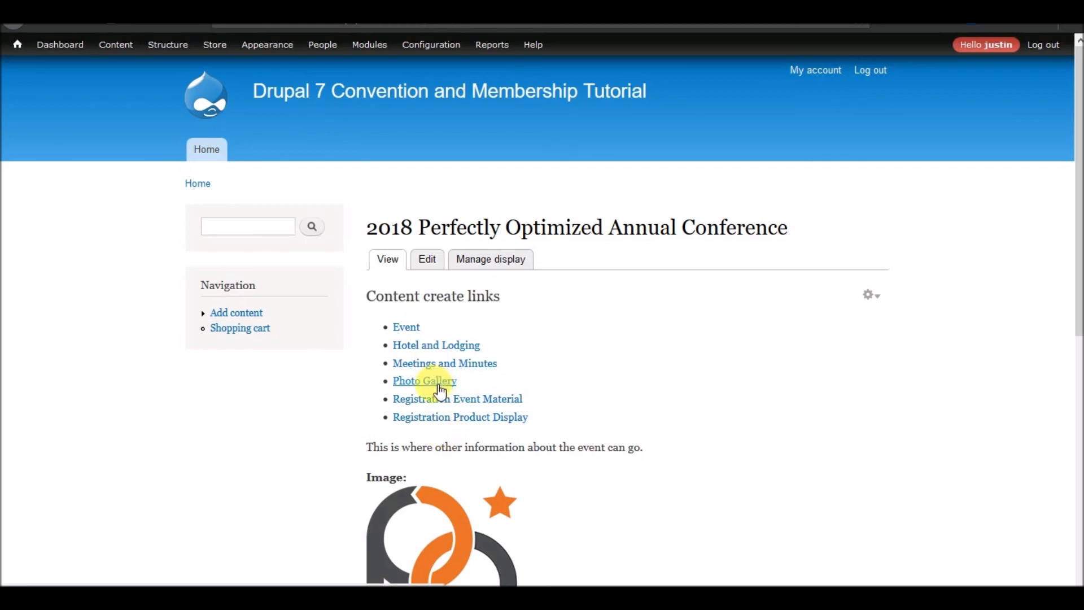
Check the Add to Cart form settings of Referenced Products in the Registration Product Display's display settings, and open the content list
{"action": "mouse_move", "coordinate": [168, 45]}
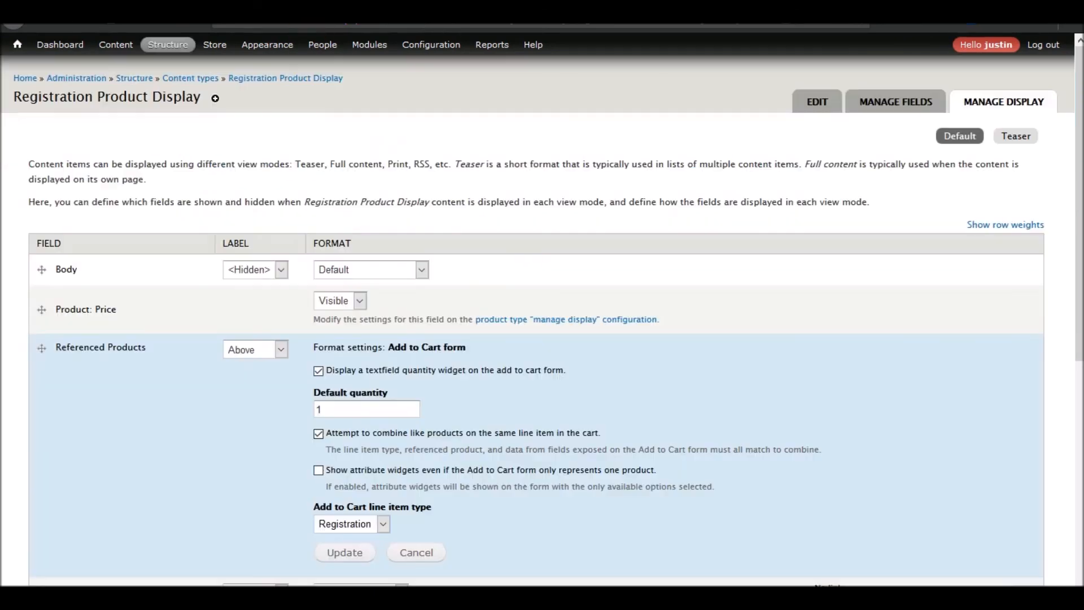
{"action": "mouse_move", "coordinate": [116, 48]}
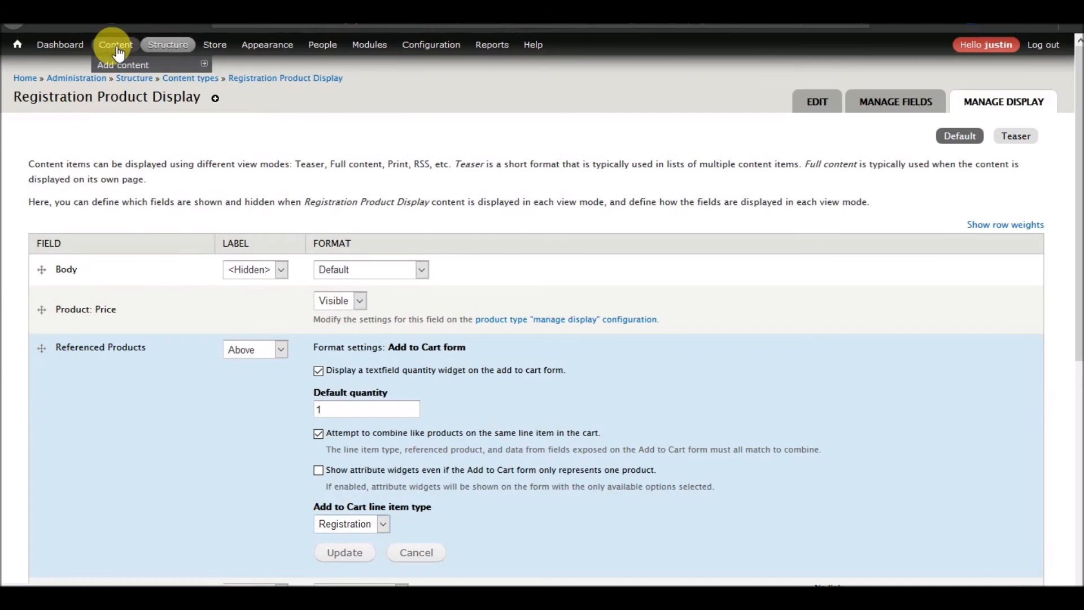
{"action": "left_click", "coordinate": [116, 45]}
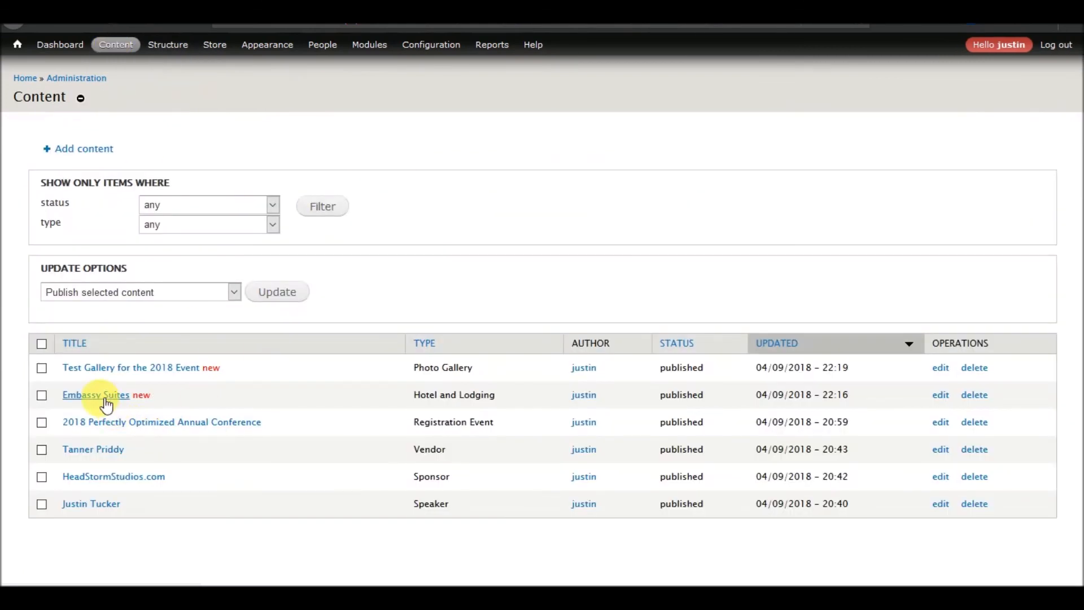